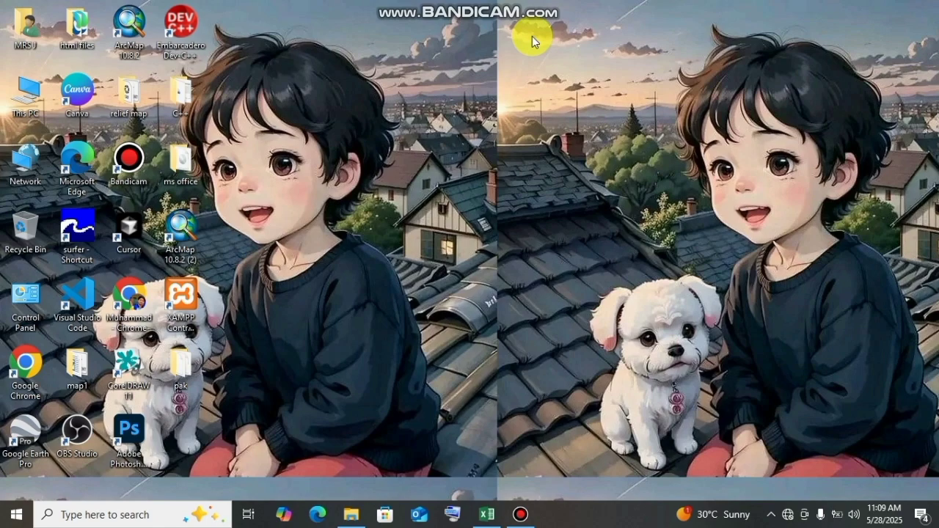
# - Launch Excel and create a blank workbook
pyautogui.press('super+r')
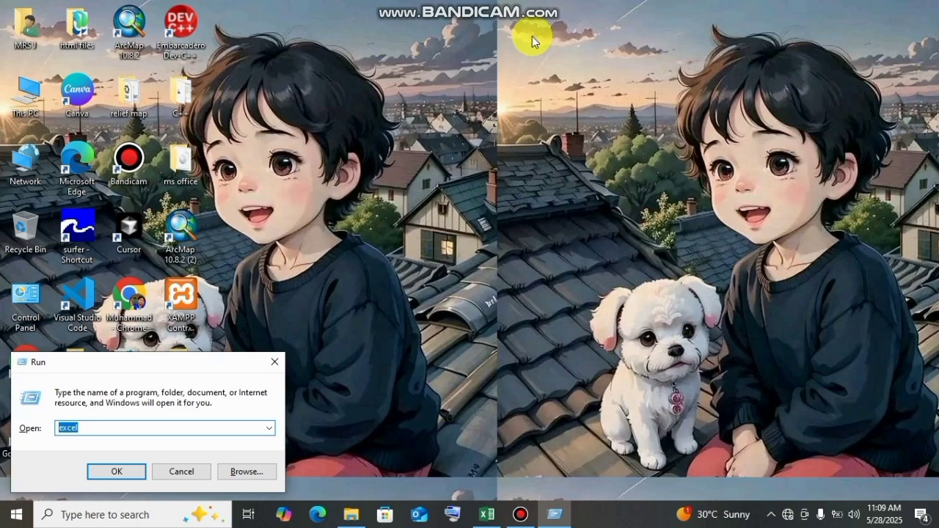
pyautogui.press('Return')
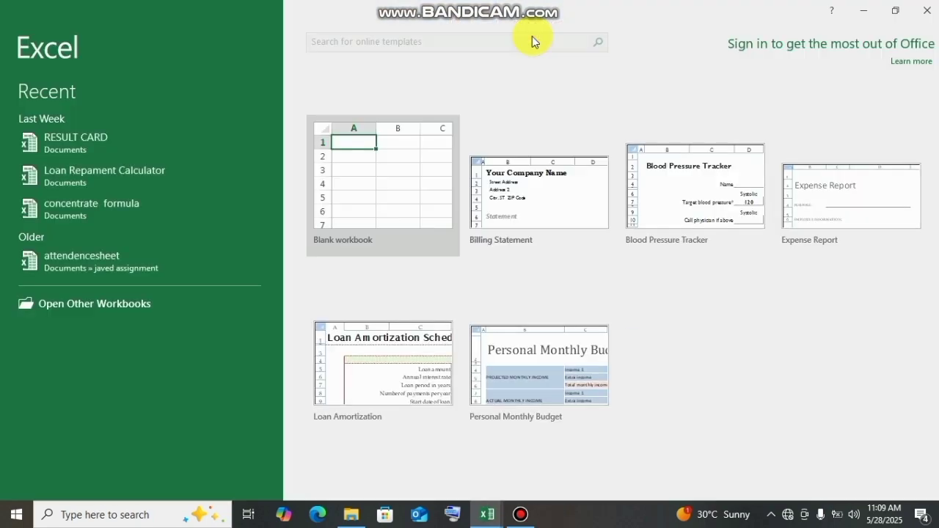
pyautogui.click(413, 190)
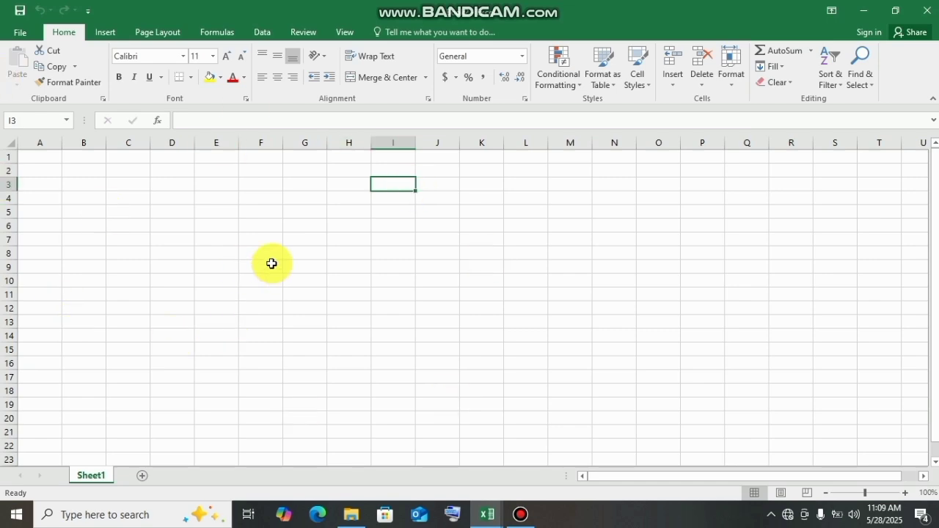
# - Set the sheet's paper size to A4
pyautogui.click(152, 31)
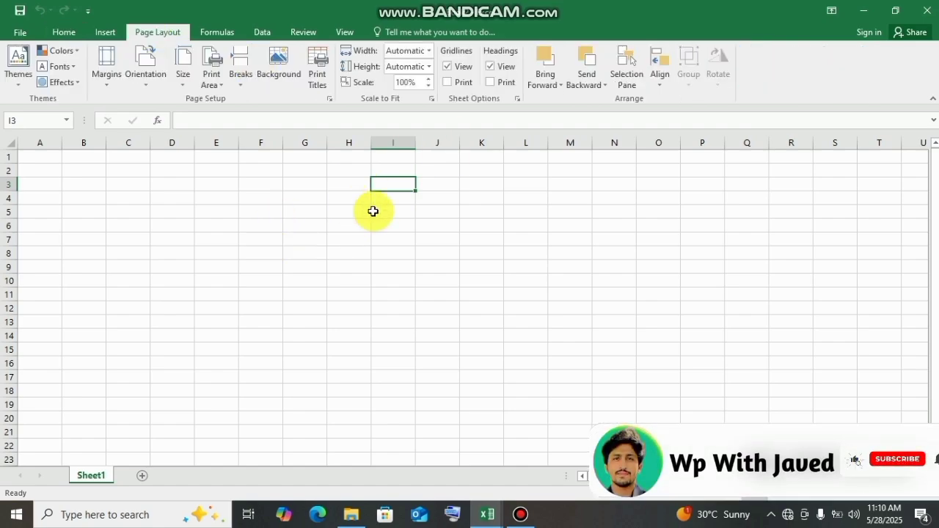
pyautogui.click(184, 81)
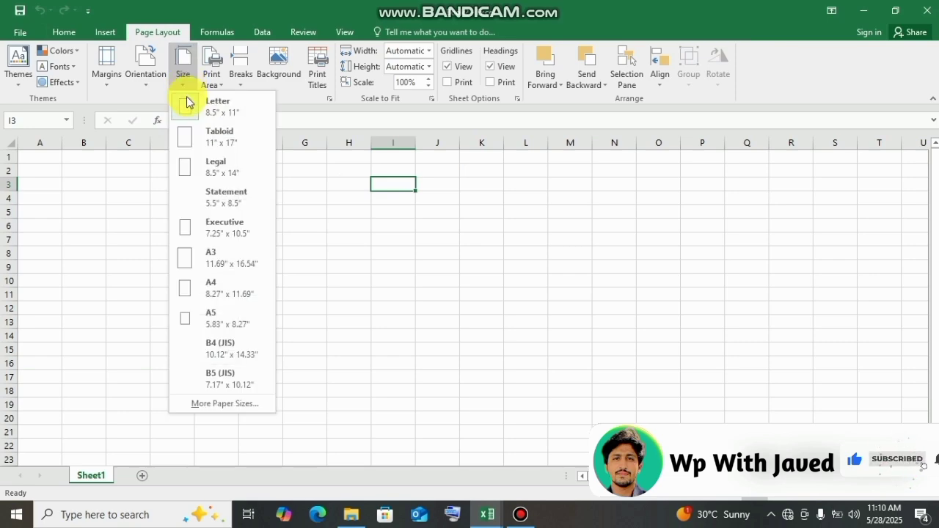
pyautogui.click(228, 283)
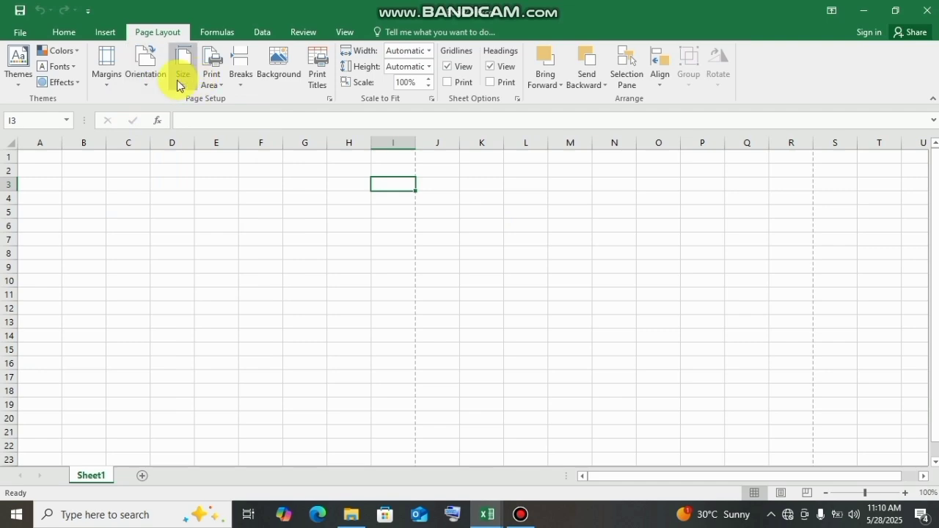
# - Set the page orientation to portrait and apply the Normal margins preset
pyautogui.click(146, 84)
pyautogui.click(157, 102)
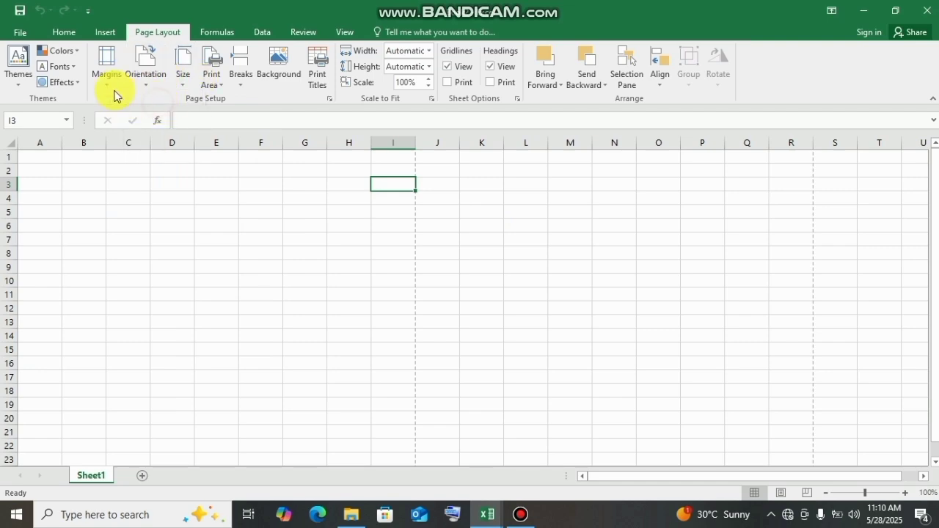
pyautogui.click(99, 82)
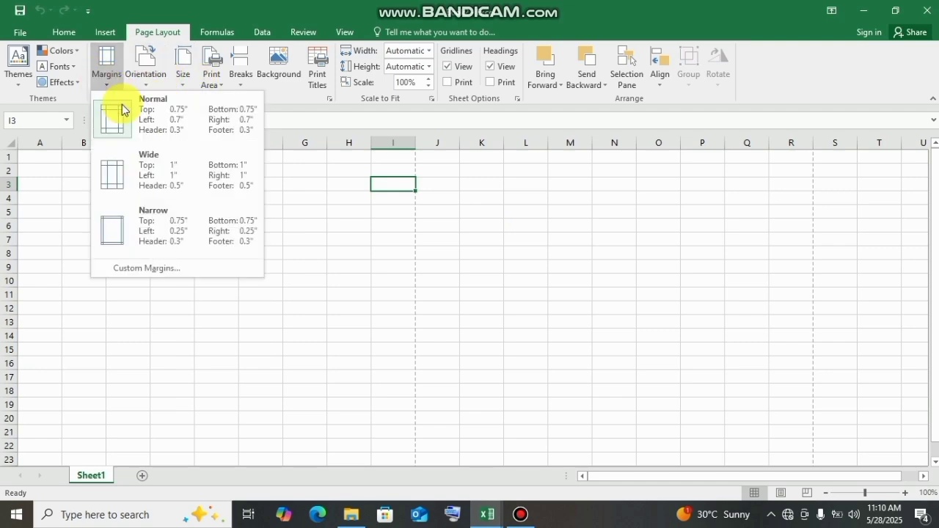
pyautogui.click(165, 123)
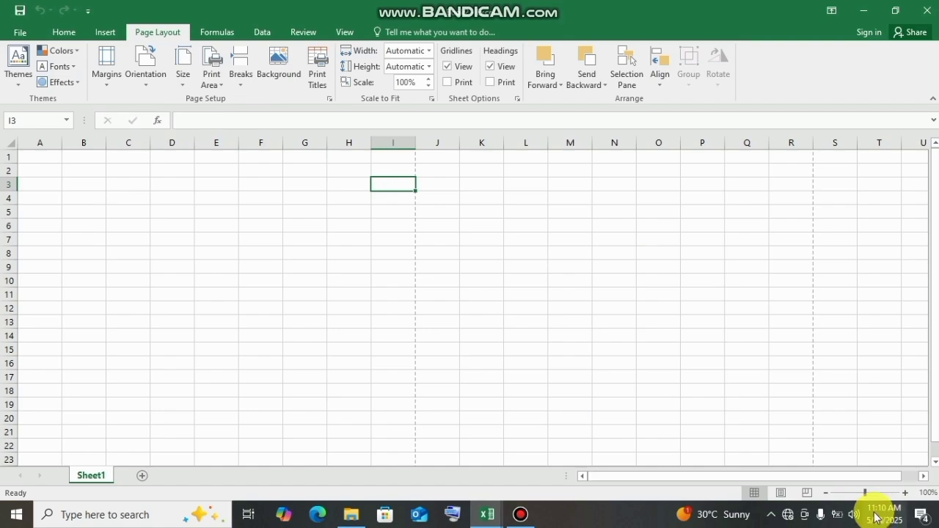
pyautogui.moveTo(871, 493); pyautogui.dragTo(839, 492)
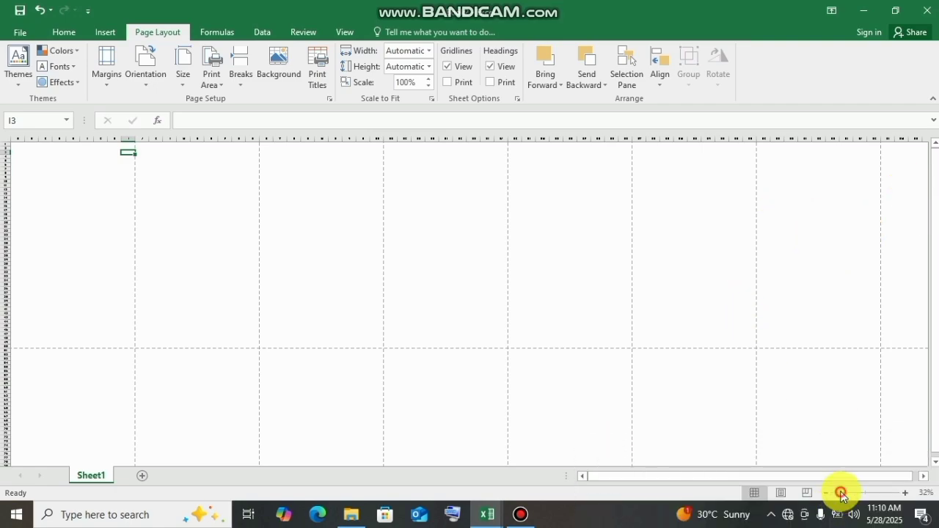
pyautogui.moveTo(838, 492); pyautogui.dragTo(867, 493)
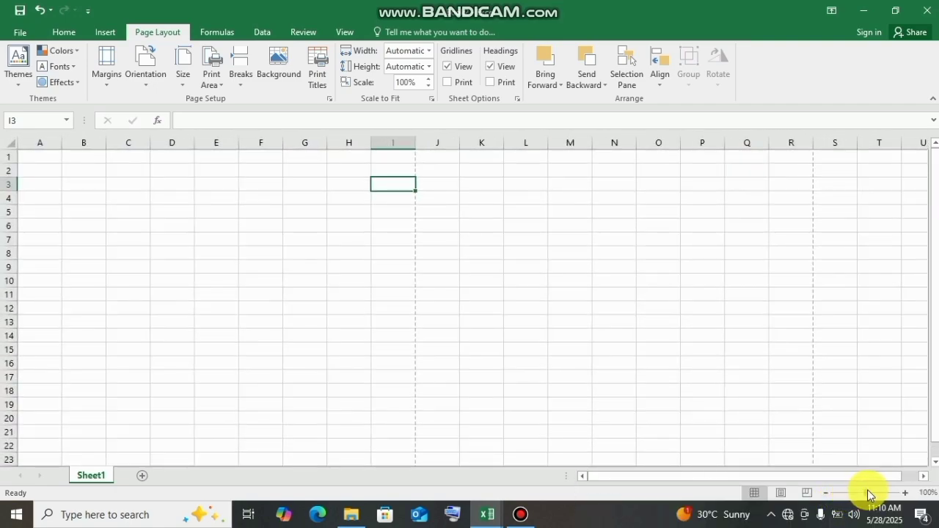
pyautogui.moveTo(931, 363); pyautogui.dragTo(931, 374)
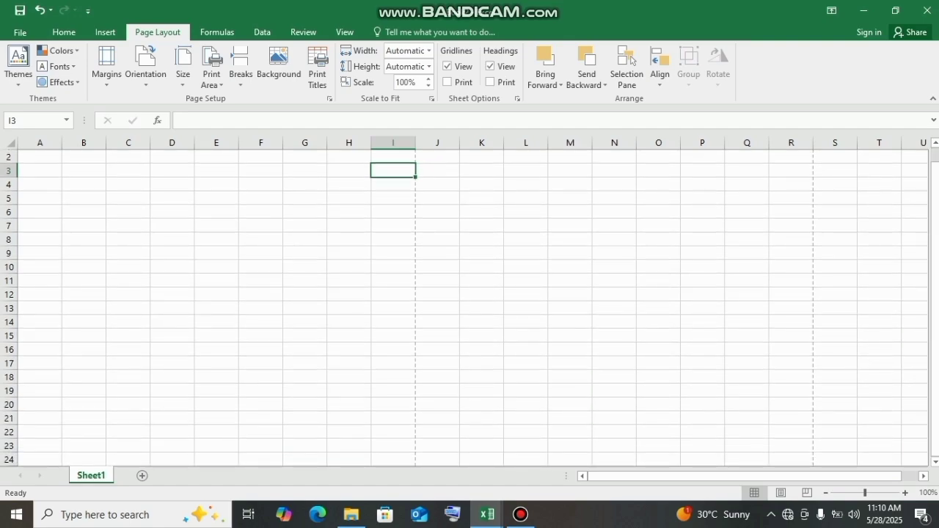
# - Enter the title APP TECH HYDERABAD in cell B2
pyautogui.moveTo(863, 492); pyautogui.dragTo(866, 494)
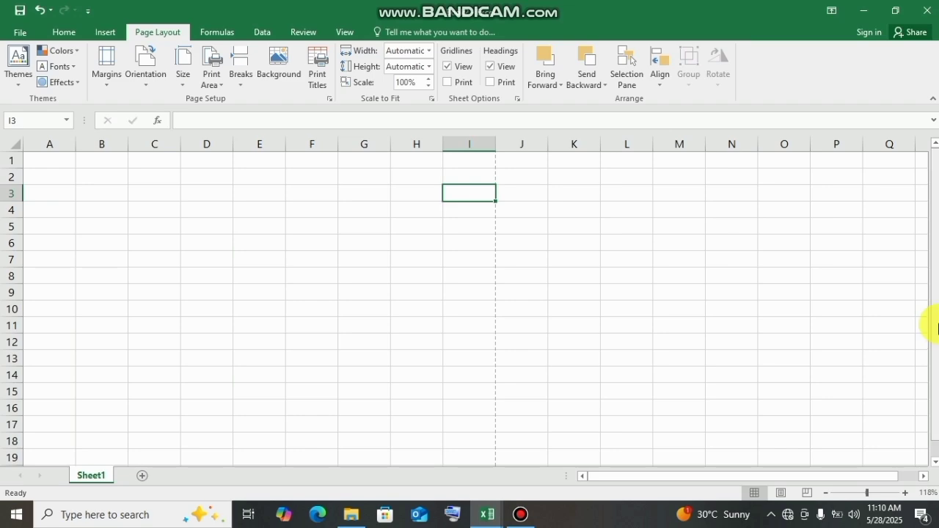
pyautogui.click(46, 173)
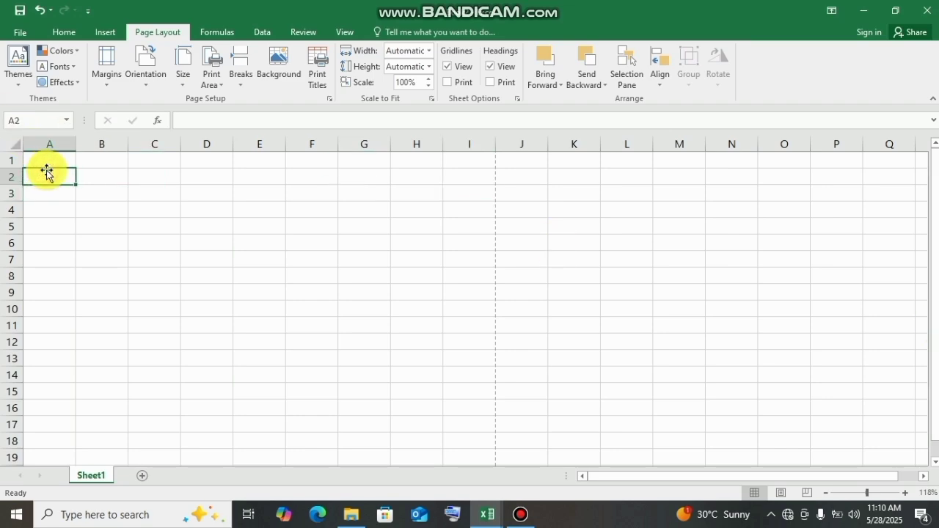
pyautogui.click(86, 177)
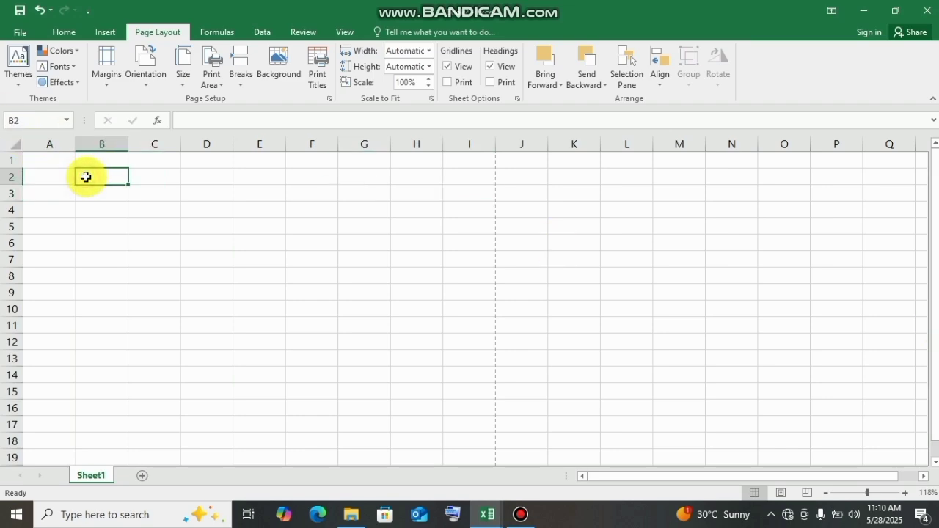
pyautogui.write('APP')
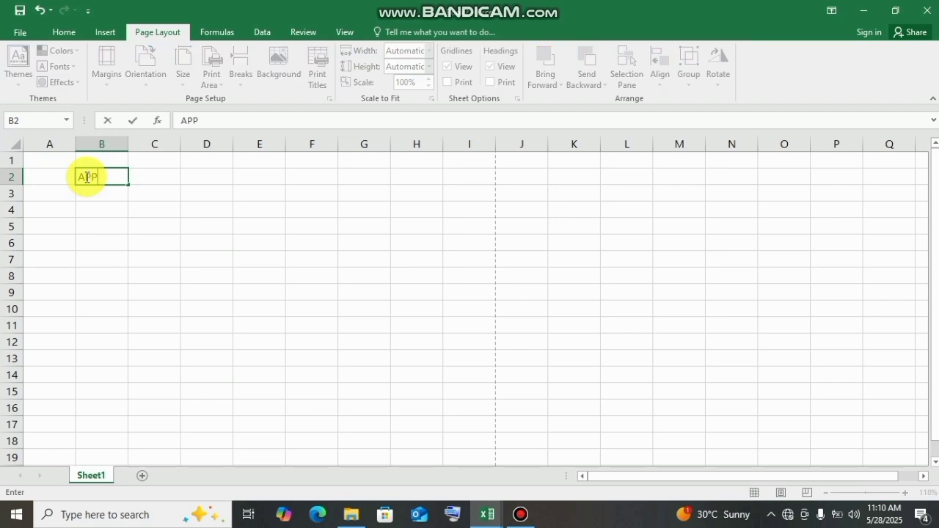
pyautogui.write(' TECH HYDERABAD')
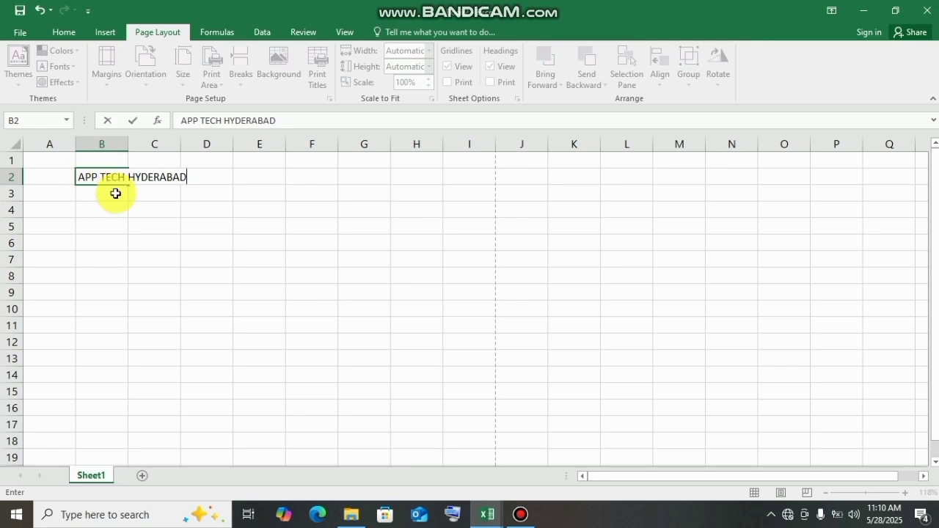
pyautogui.click(112, 196)
pyautogui.click(112, 212)
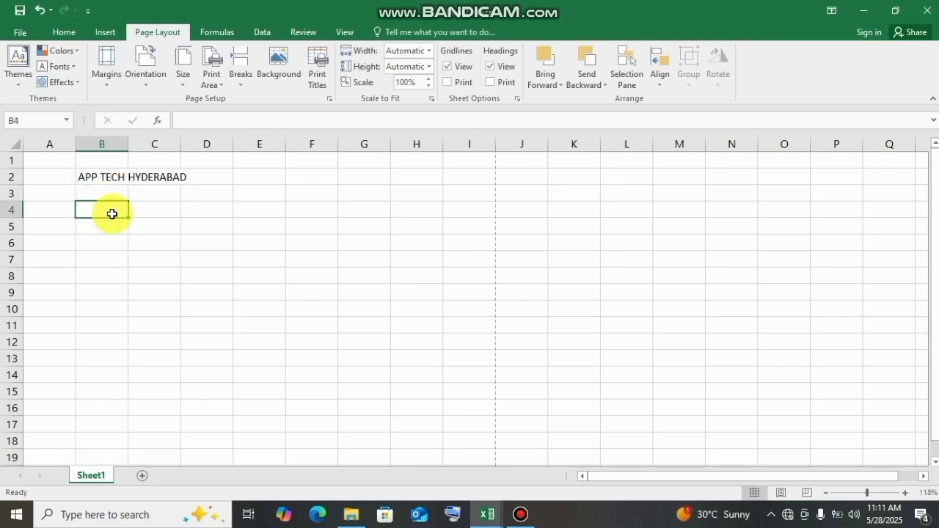
pyautogui.click(114, 228)
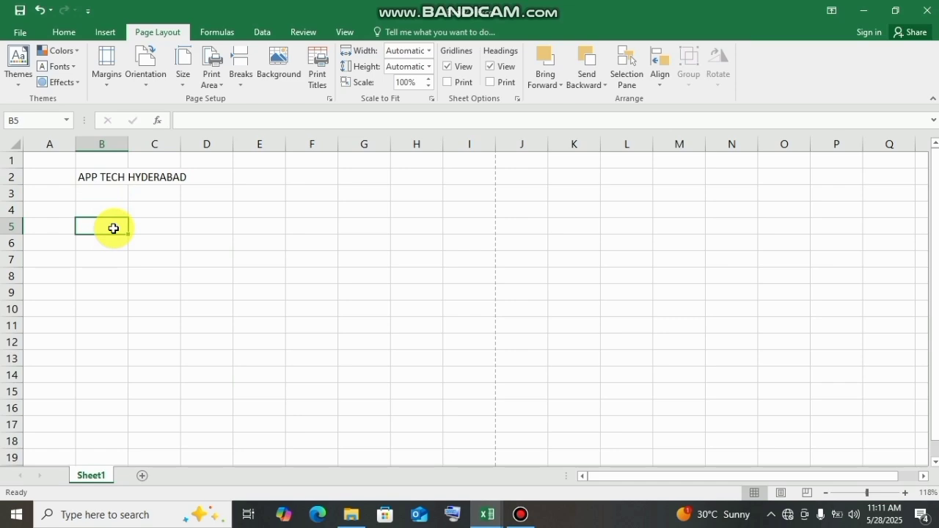
pyautogui.click(115, 206)
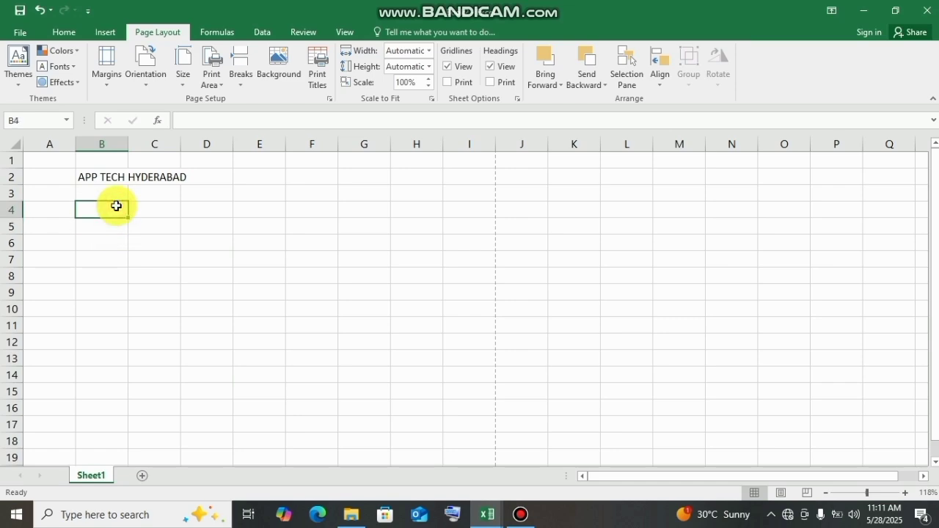
pyautogui.doubleClick(116, 206)
pyautogui.write('HYDER')
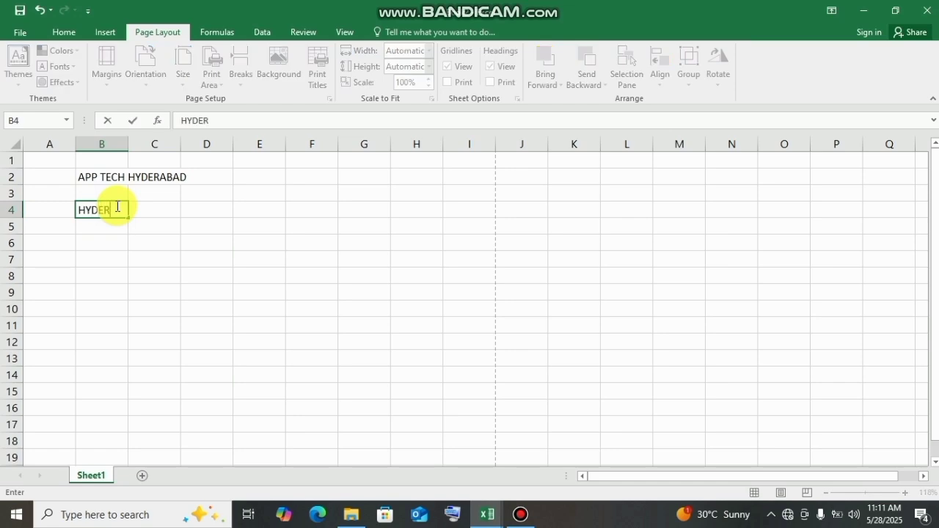
pyautogui.write('ABAD')
pyautogui.press('BackSpace')
pyautogui.press('BackSpace')
pyautogui.press('BackSpace')
pyautogui.press('BackSpace')
pyautogui.press('BackSpace')
pyautogui.press('BackSpace')
pyautogui.press('BackSpace')
pyautogui.press('BackSpace')
pyautogui.press('BackSpace')
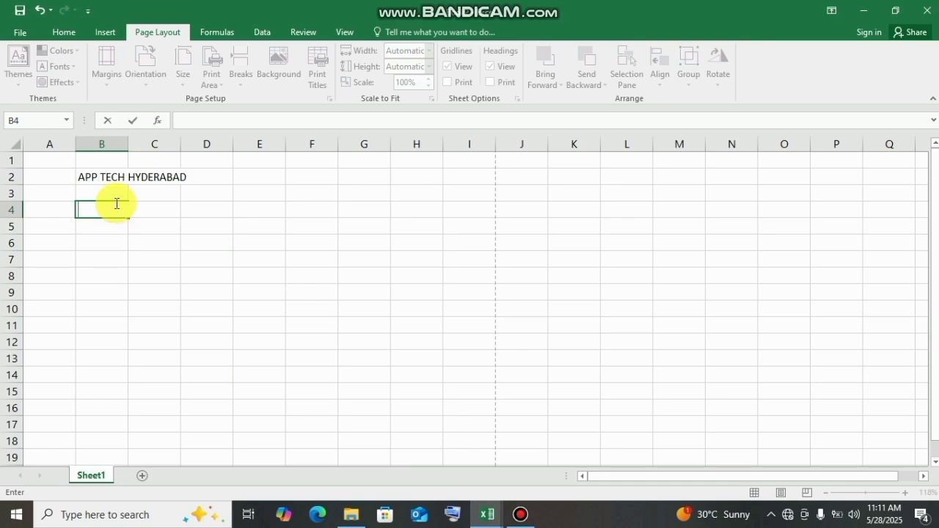
# - Enter BEHAR COLONY in cell B4 as the location line below the title
pyautogui.write('Bhear')
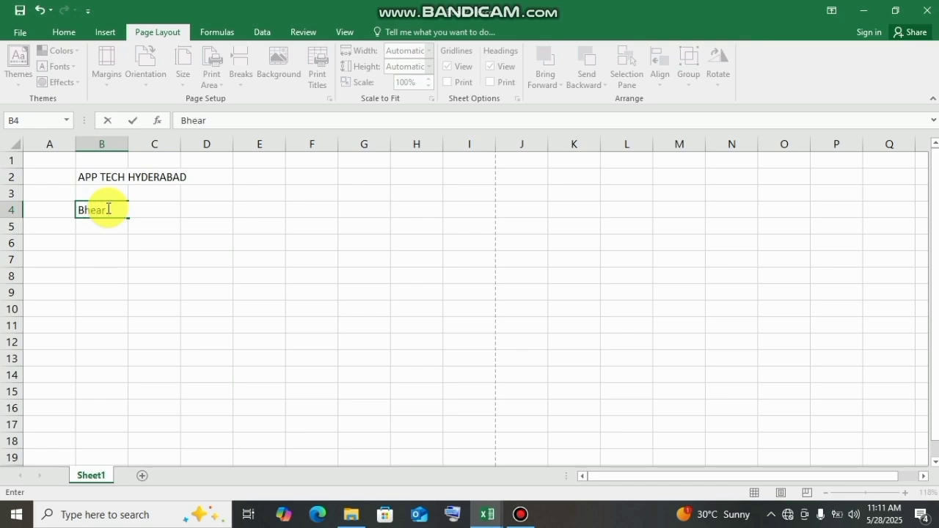
pyautogui.press('BackSpace')
pyautogui.press('BackSpace')
pyautogui.press('BackSpace')
pyautogui.press('BackSpace')
pyautogui.write('BEHAR COLON')
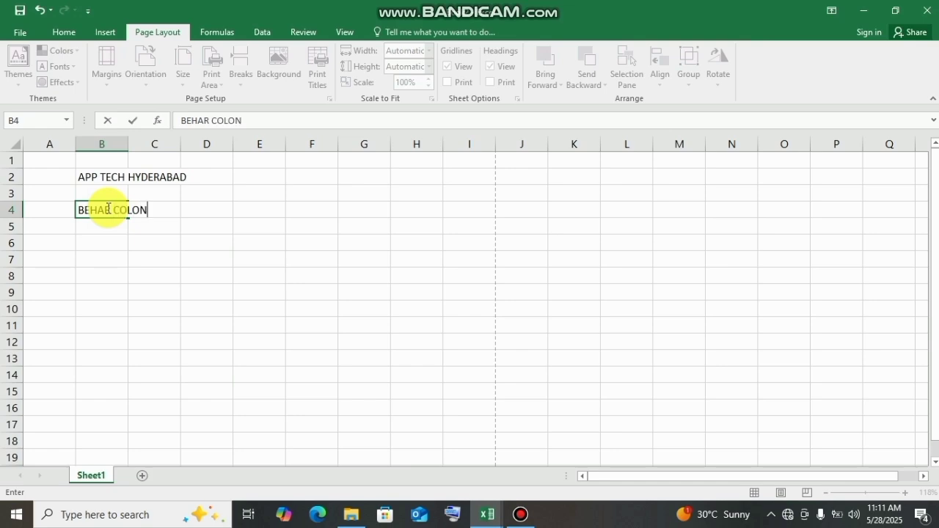
pyautogui.write('Y')
pyautogui.press('Return')
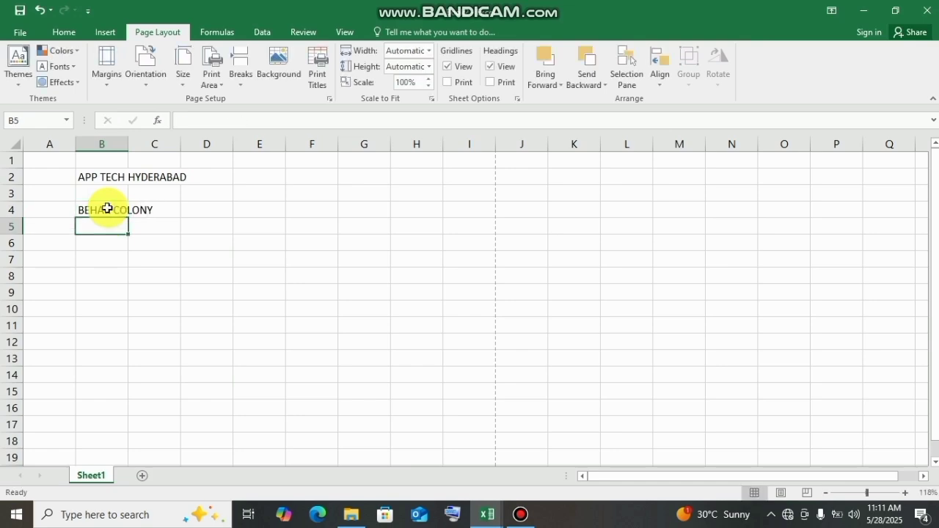
# - Enter the label CONTACT NO in cell B6
pyautogui.press('Return')
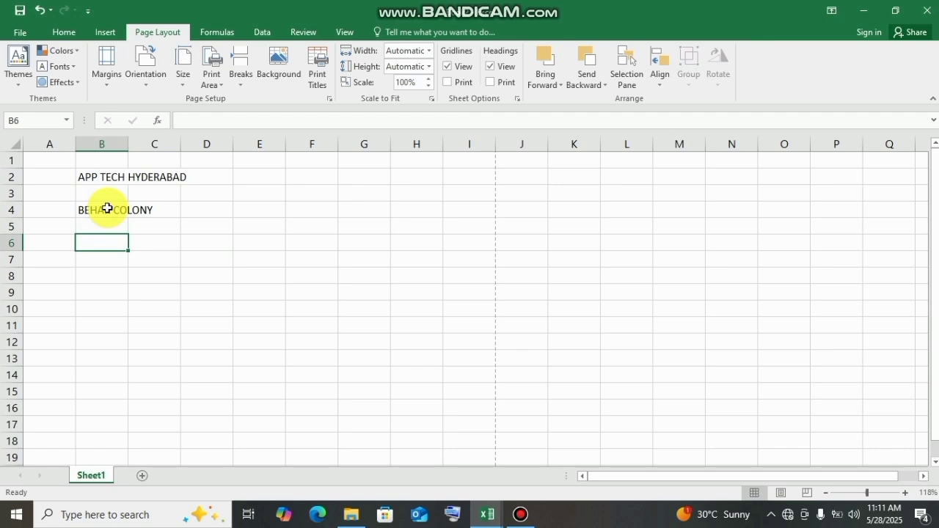
pyautogui.write('CONTAC')
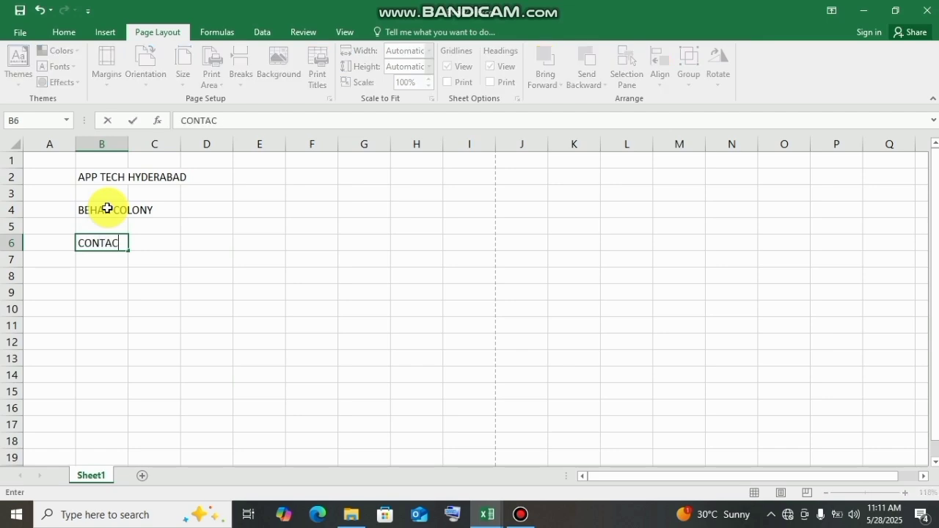
pyautogui.write('T NO')
pyautogui.click(218, 209)
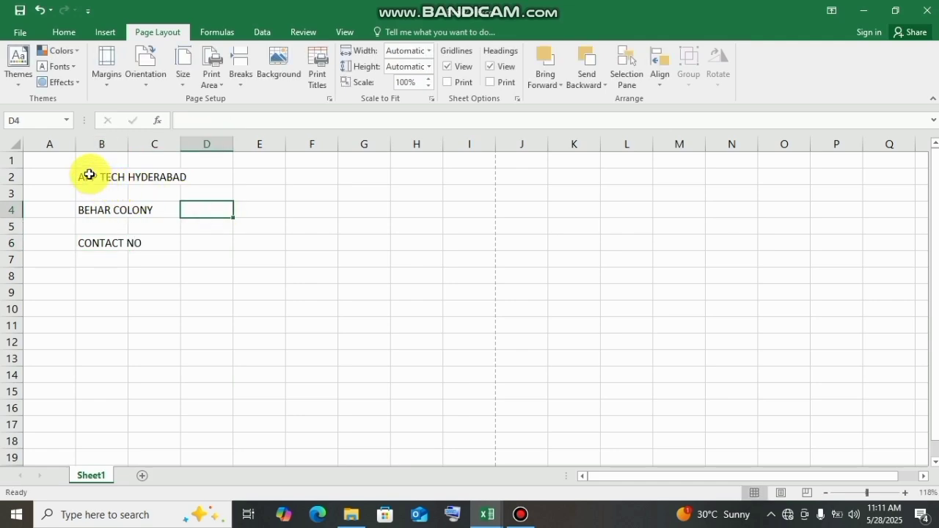
# - Merge and center the APP TECH HYDERABAD title across B2:I3 and align it to the vertical middle
pyautogui.moveTo(84, 176); pyautogui.dragTo(455, 186)
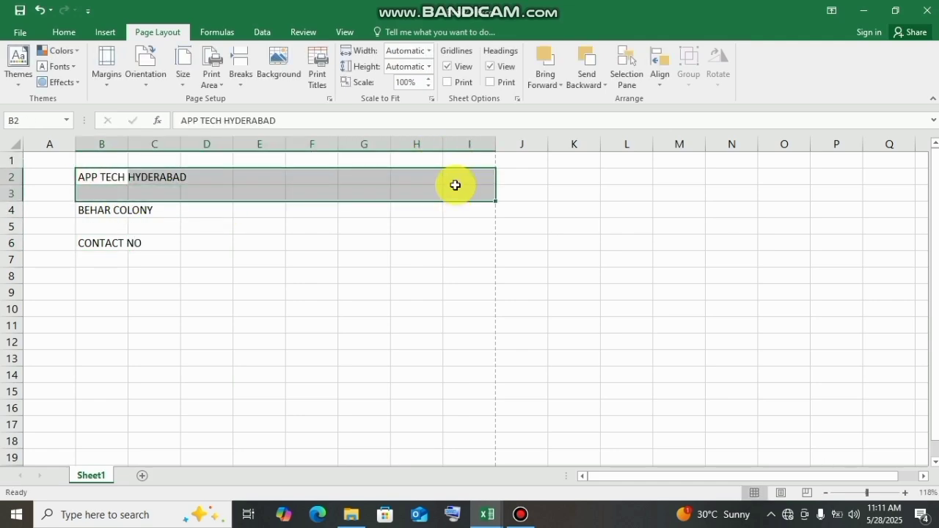
pyautogui.click(58, 34)
pyautogui.click(389, 83)
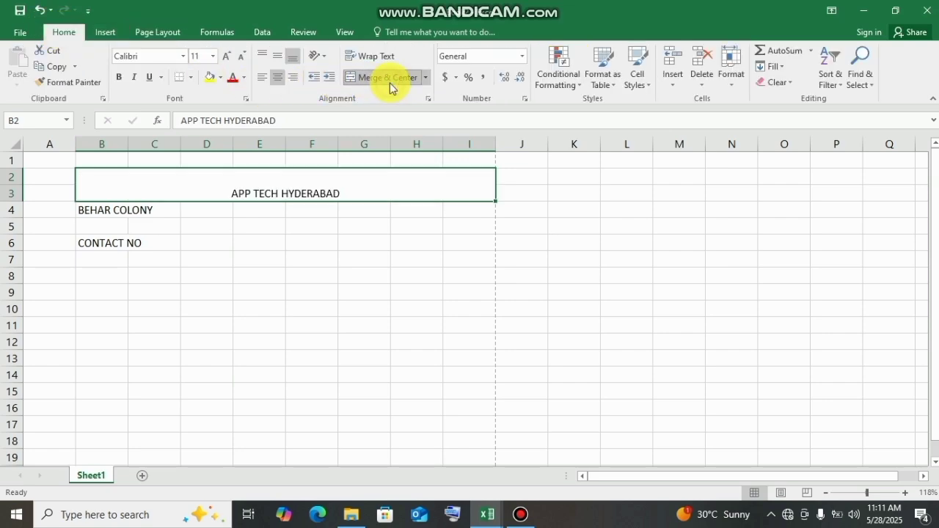
pyautogui.click(277, 61)
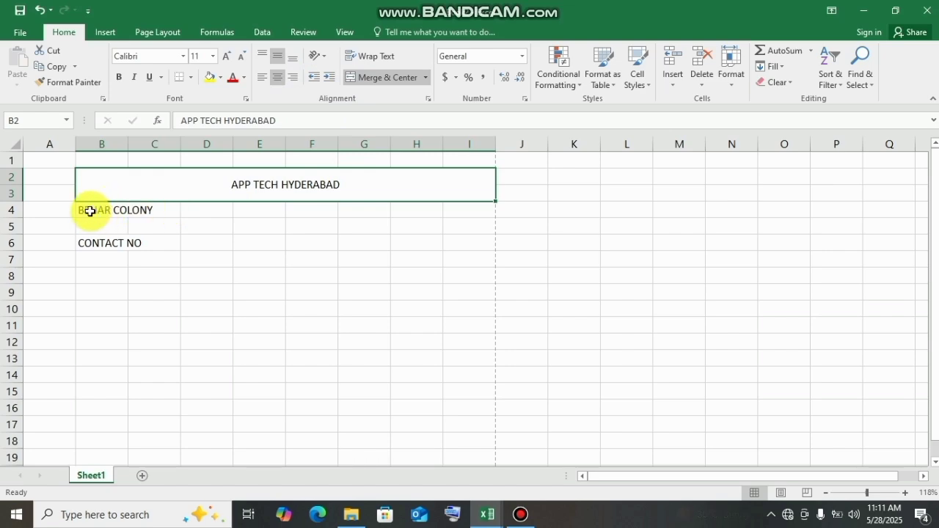
# - Merge and center the BEHAR COLONY line across B4:I5 and align it to the vertical middle
pyautogui.moveTo(88, 210); pyautogui.dragTo(464, 222)
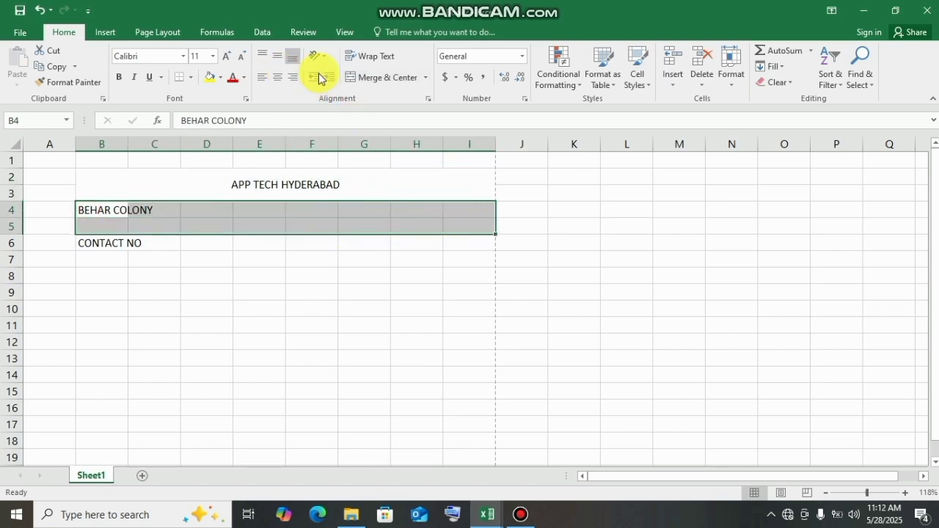
pyautogui.click(374, 77)
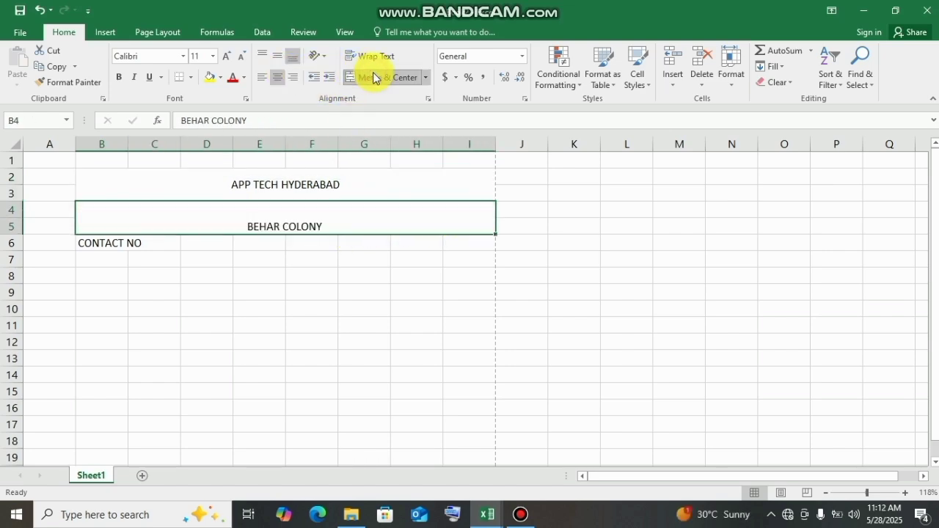
pyautogui.click(277, 58)
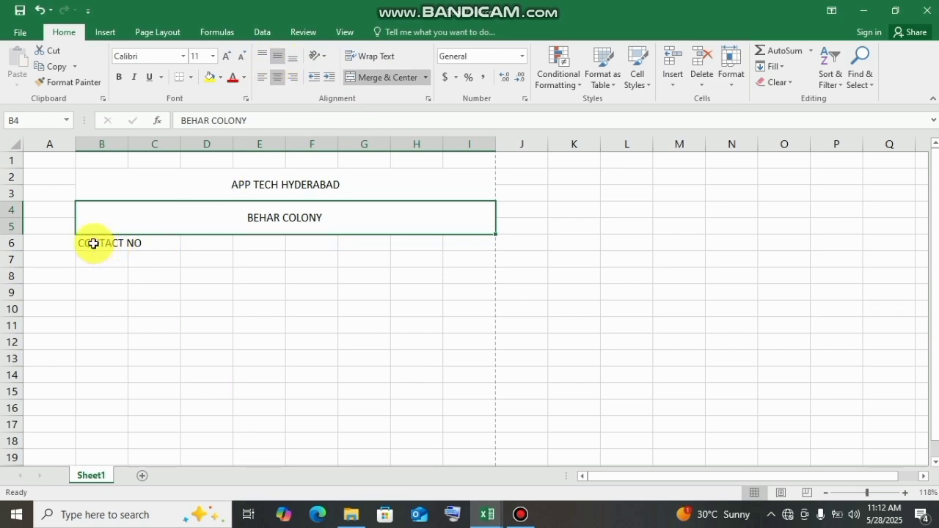
# - Merge and center the CONTACT NO line across B6:I7 and align it to the vertical middle
pyautogui.moveTo(84, 242); pyautogui.dragTo(461, 246)
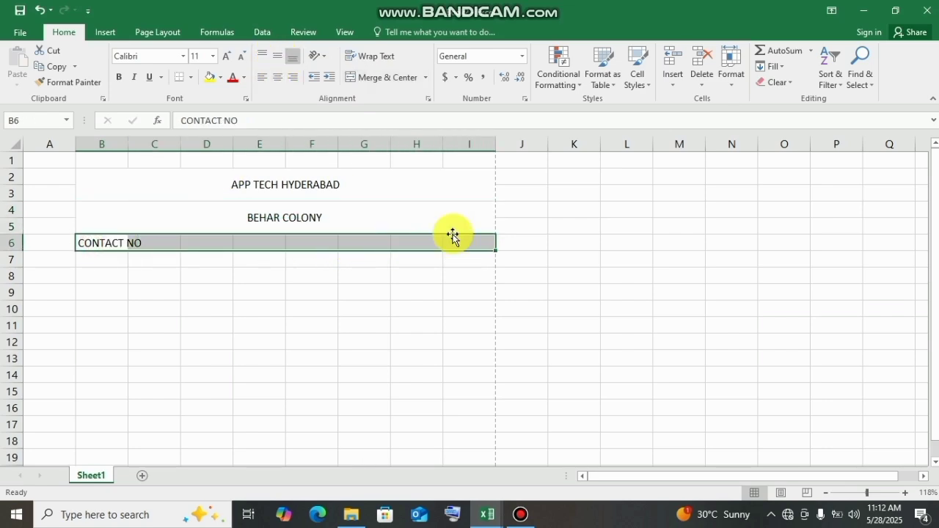
pyautogui.click(110, 258)
pyautogui.moveTo(157, 252); pyautogui.dragTo(458, 257)
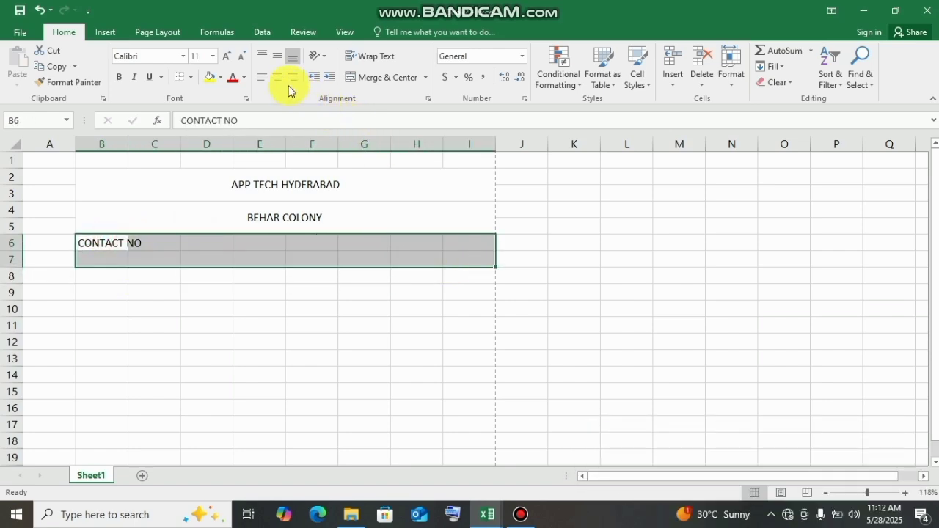
pyautogui.click(369, 77)
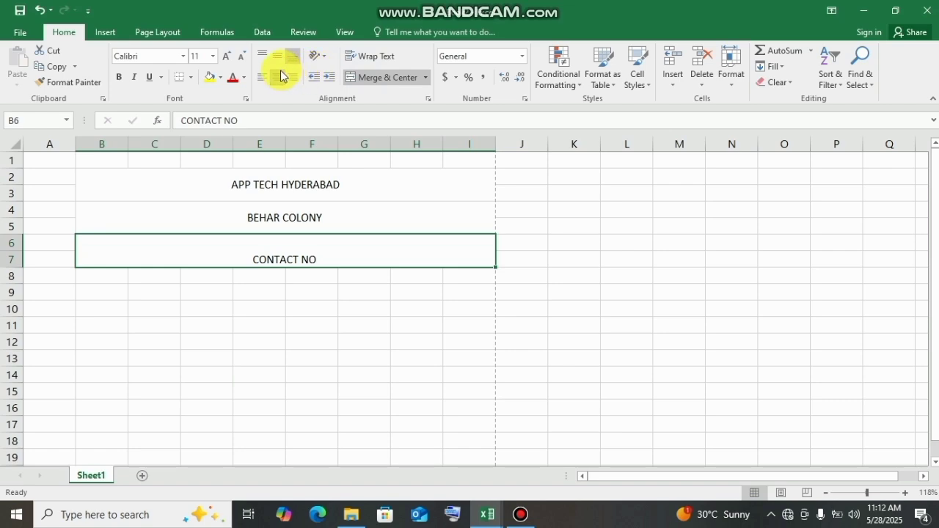
pyautogui.click(276, 78)
pyautogui.click(276, 78)
pyautogui.click(277, 61)
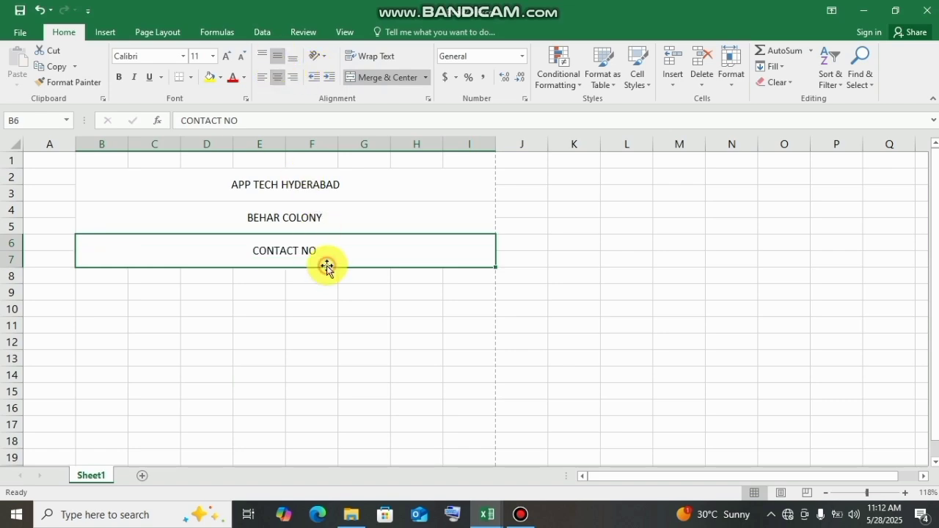
# - Set the font size of the APP TECH HYDERABAD title to 24
pyautogui.click(342, 184)
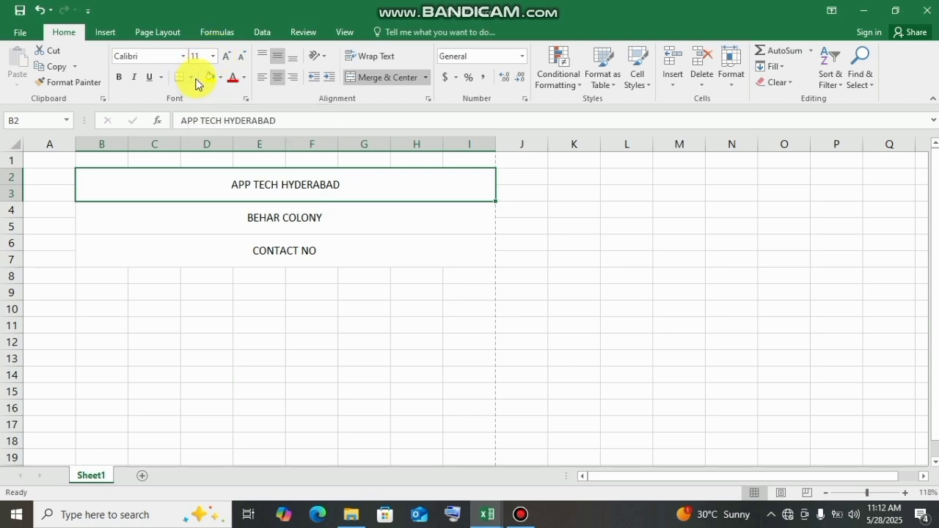
pyautogui.click(212, 57)
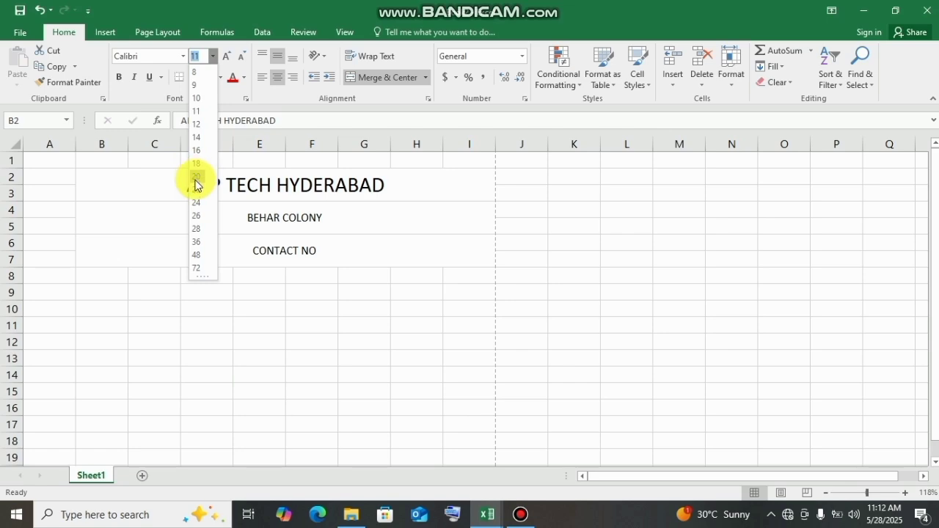
pyautogui.click(196, 203)
# - Set the font size of both the BEHAR COLONY and CONTACT NO lines to 20
pyautogui.click(264, 222)
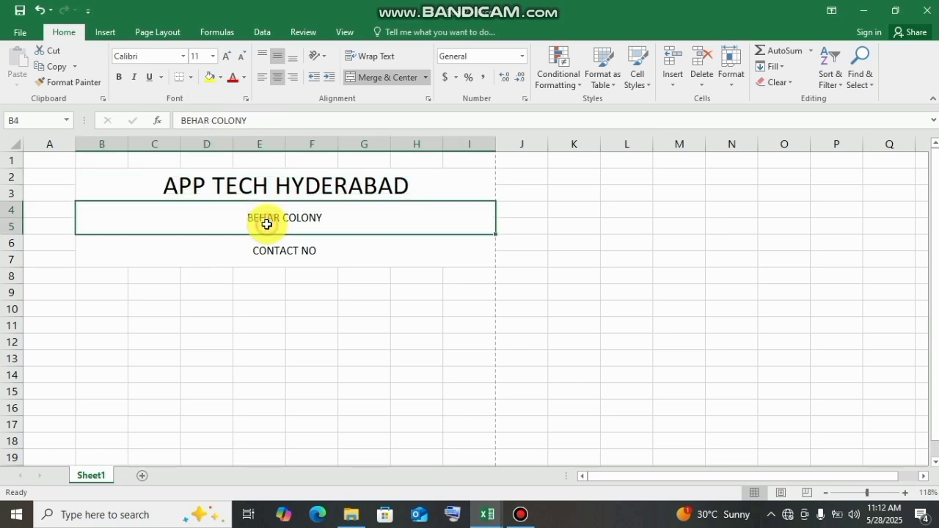
pyautogui.click(222, 78)
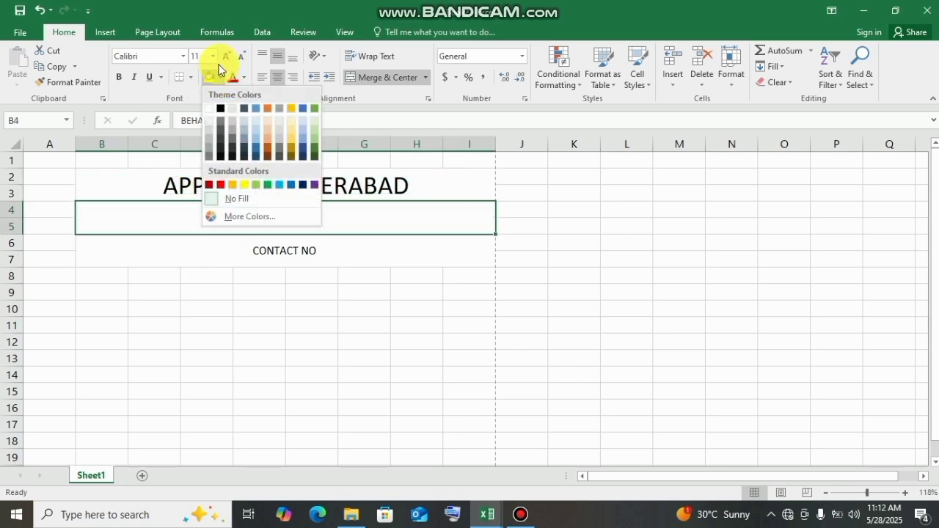
pyautogui.click(215, 56)
pyautogui.click(212, 55)
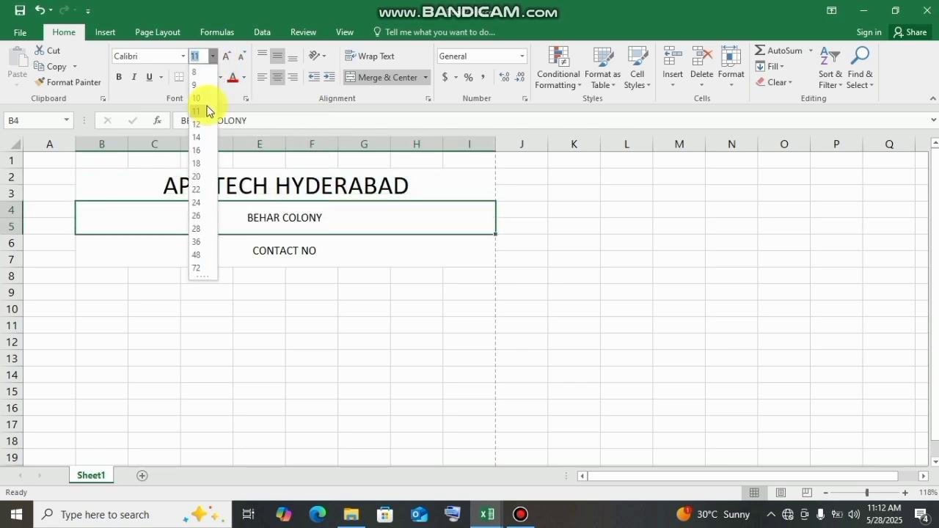
pyautogui.click(197, 182)
pyautogui.click(281, 242)
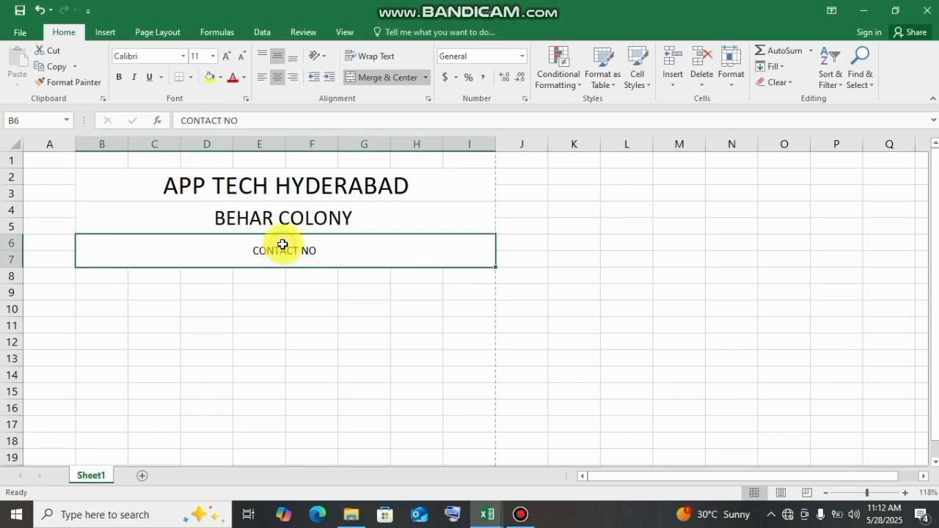
pyautogui.click(213, 55)
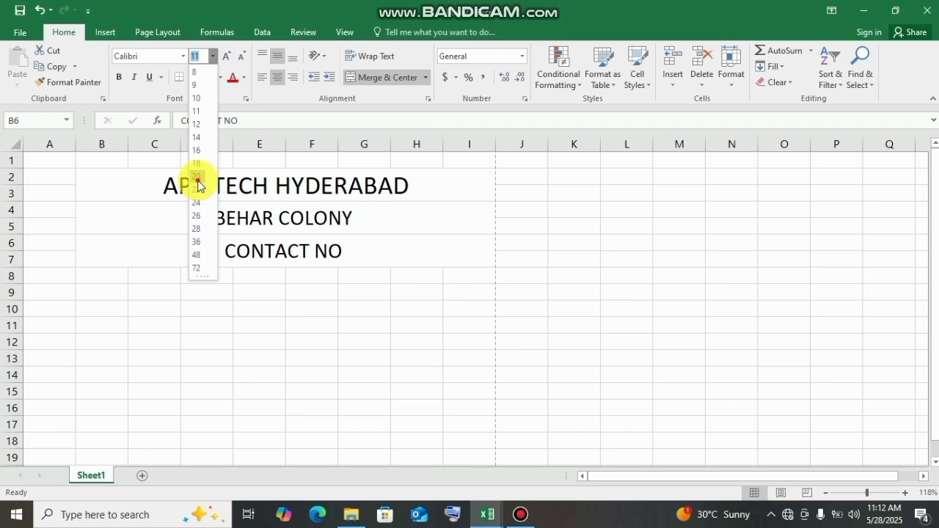
pyautogui.click(196, 177)
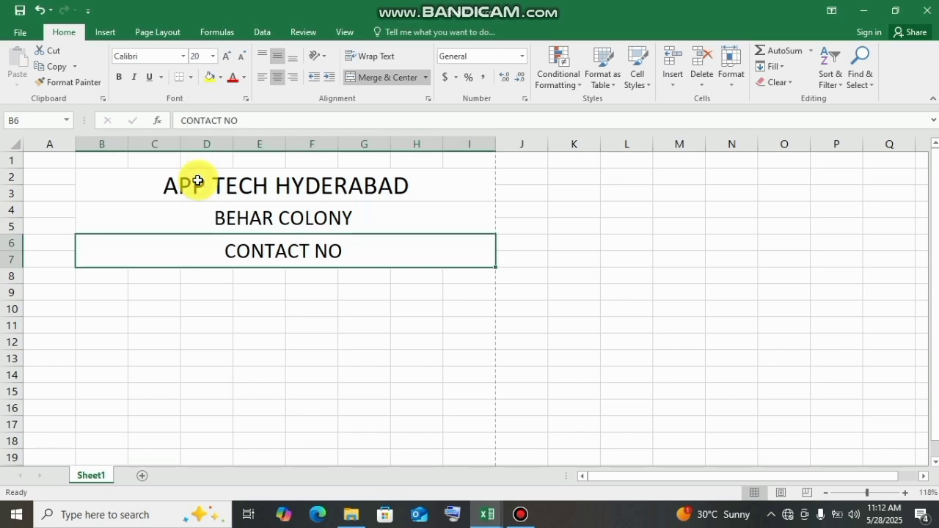
# - Complete the CONTACT NO line by adding a colon and the contact phone number after the label
pyautogui.doubleClick(370, 253)
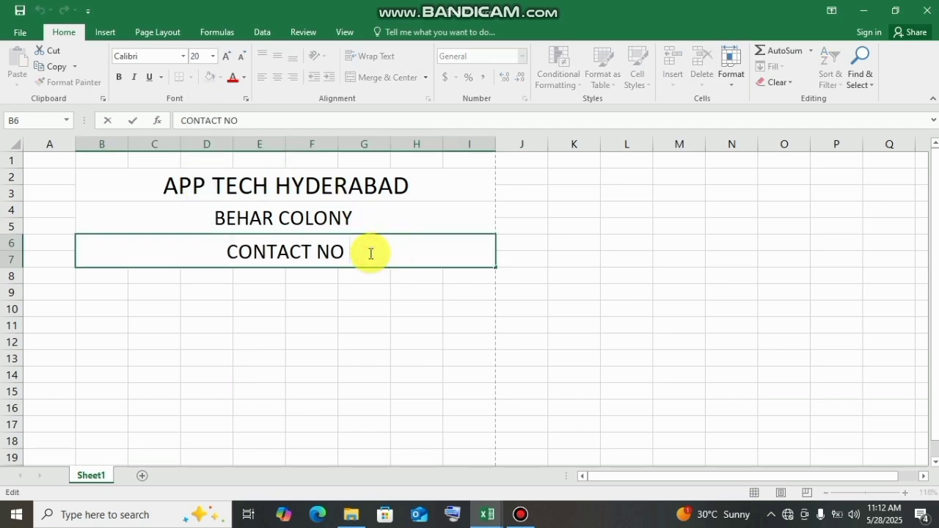
pyautogui.write(':')
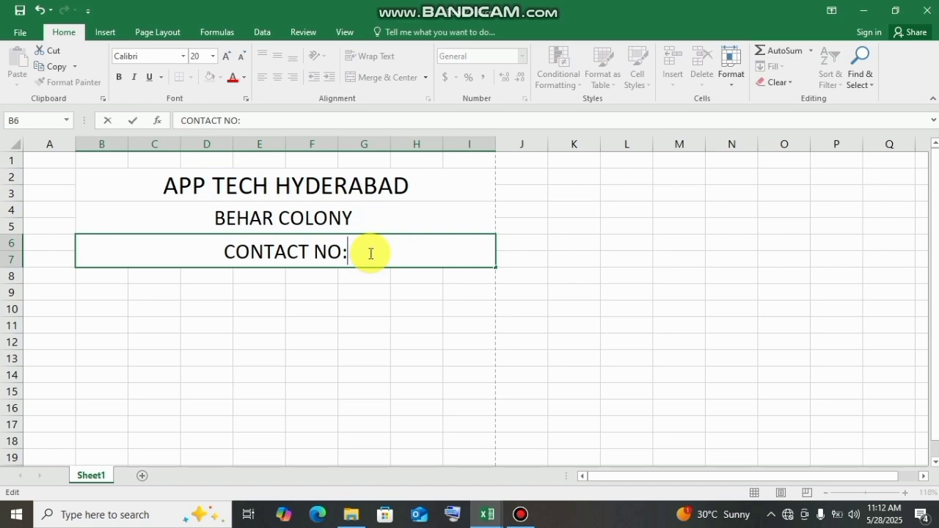
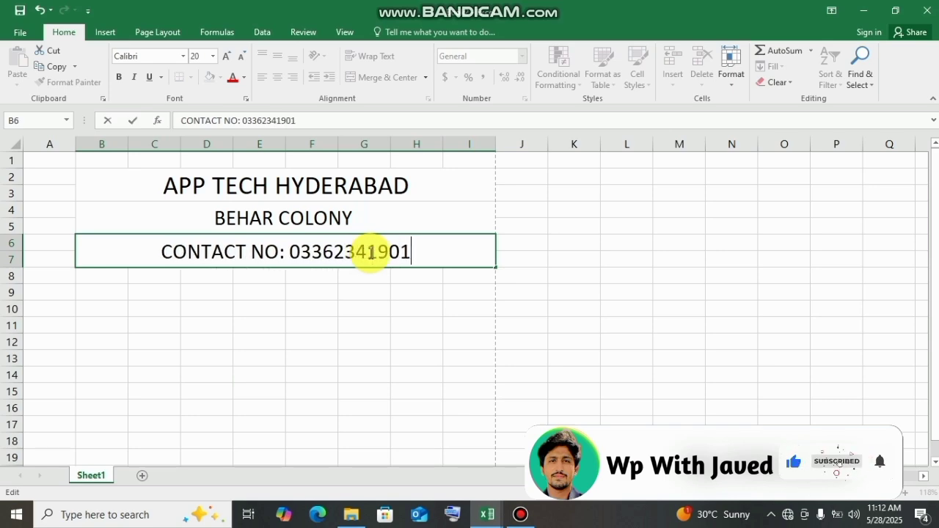
pyautogui.click(419, 274)
# - Change the font of the APP TECH HYDERABAD title to Algerian
pyautogui.click(318, 192)
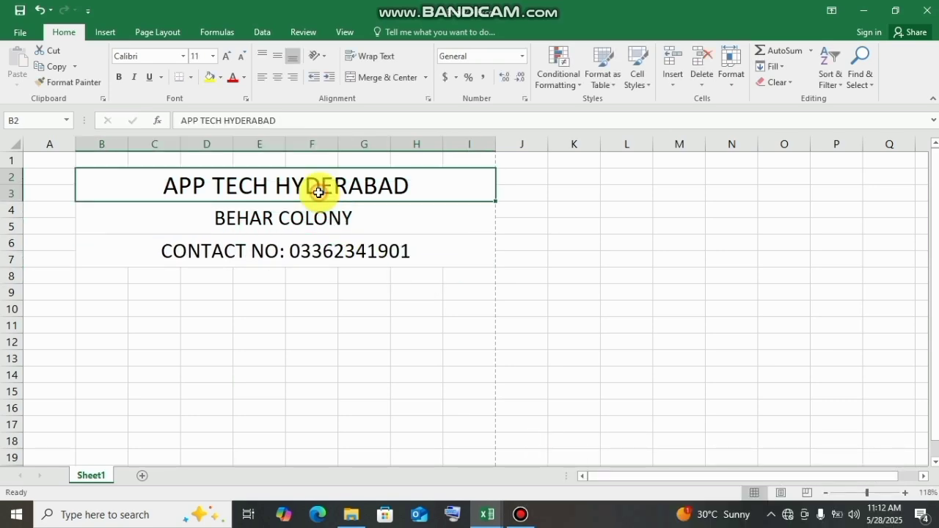
pyautogui.click(184, 56)
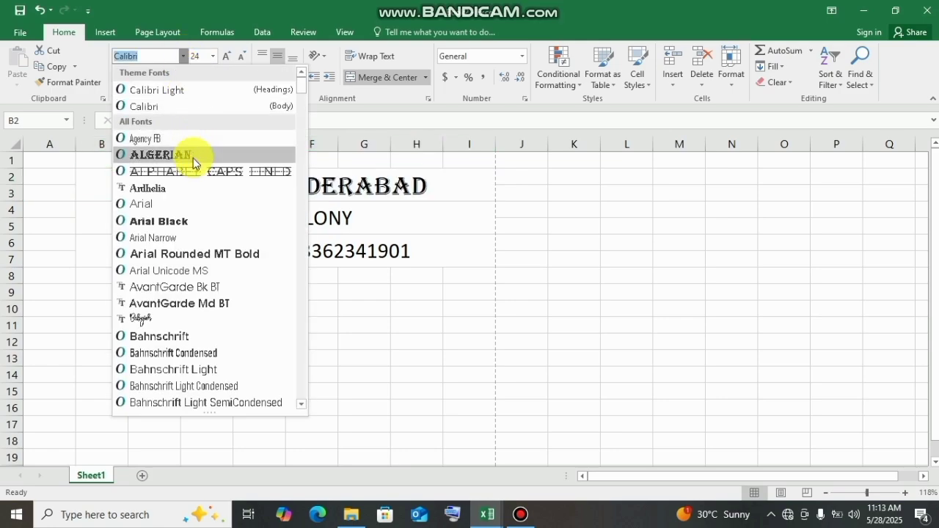
pyautogui.press('Down')
pyautogui.press('Down')
pyautogui.press('Down')
pyautogui.press('Up')
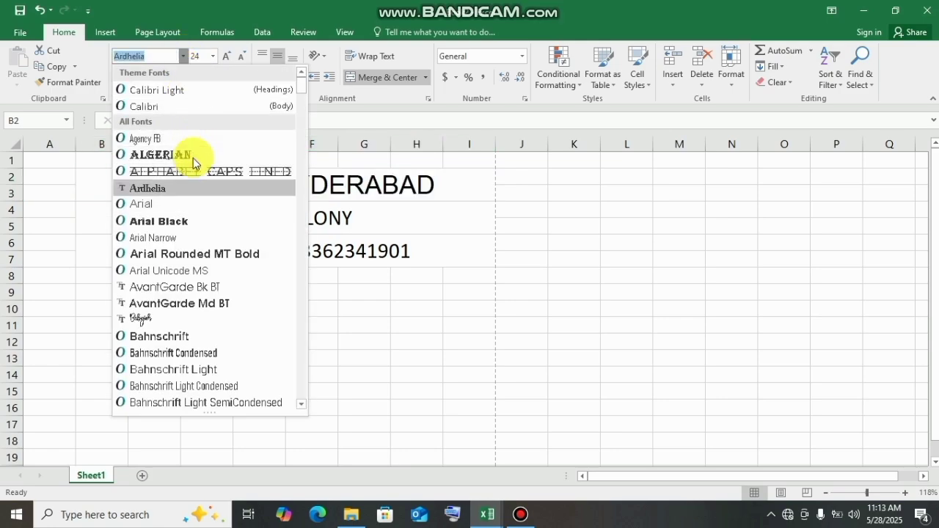
pyautogui.click(192, 156)
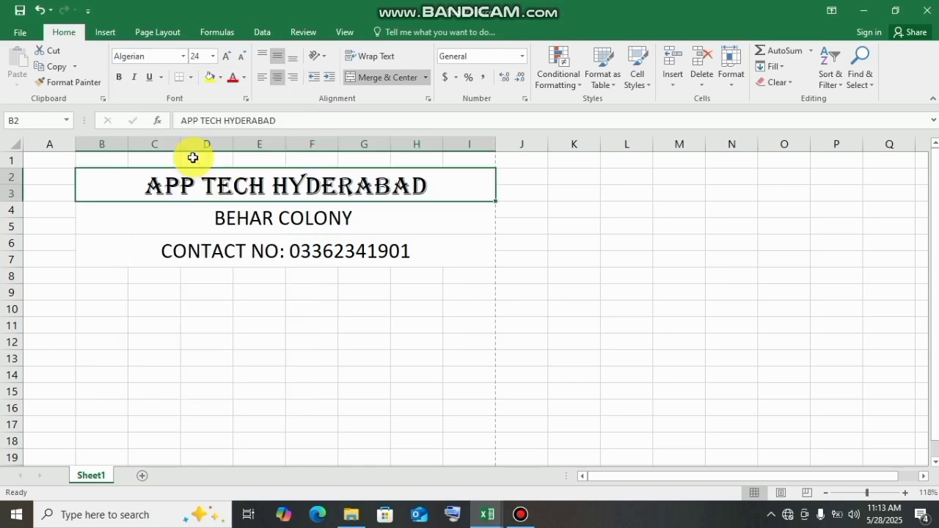
# - Change the font of the BEHAR COLONY line to Ardhelia
pyautogui.click(304, 219)
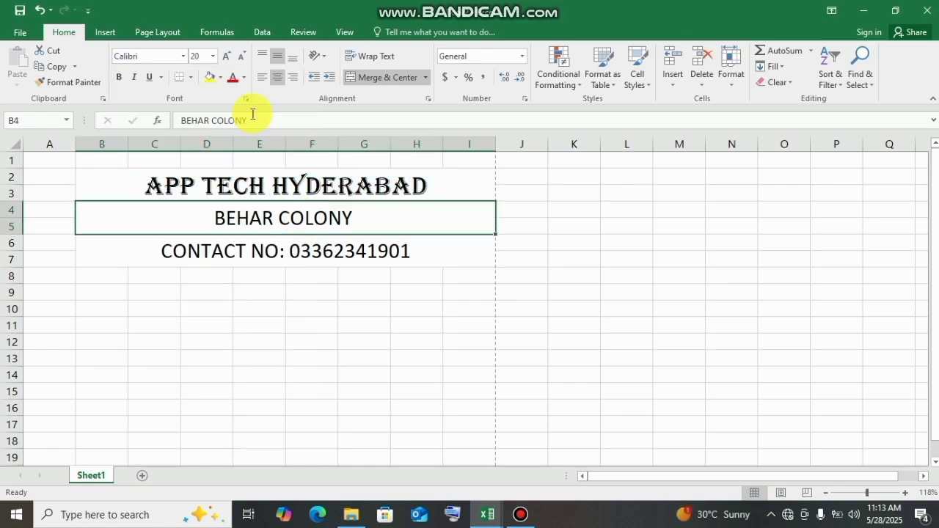
pyautogui.click(184, 56)
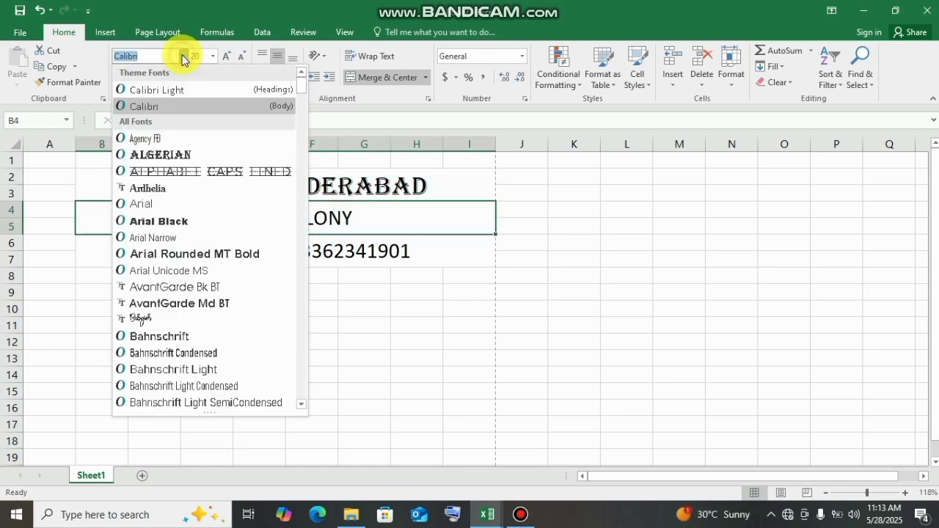
pyautogui.click(170, 190)
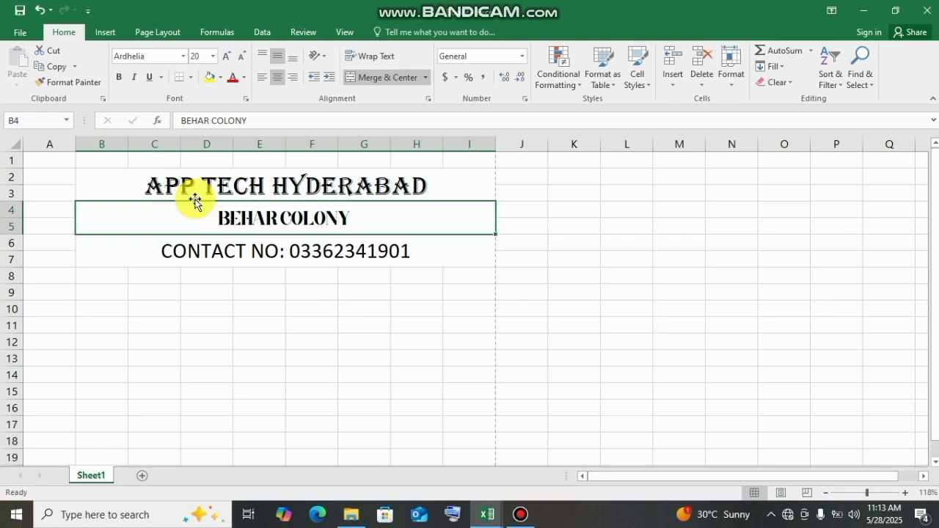
pyautogui.click(293, 253)
# - Change the font of the APP TECH HYDERABAD title to Ardhelia
pyautogui.click(260, 184)
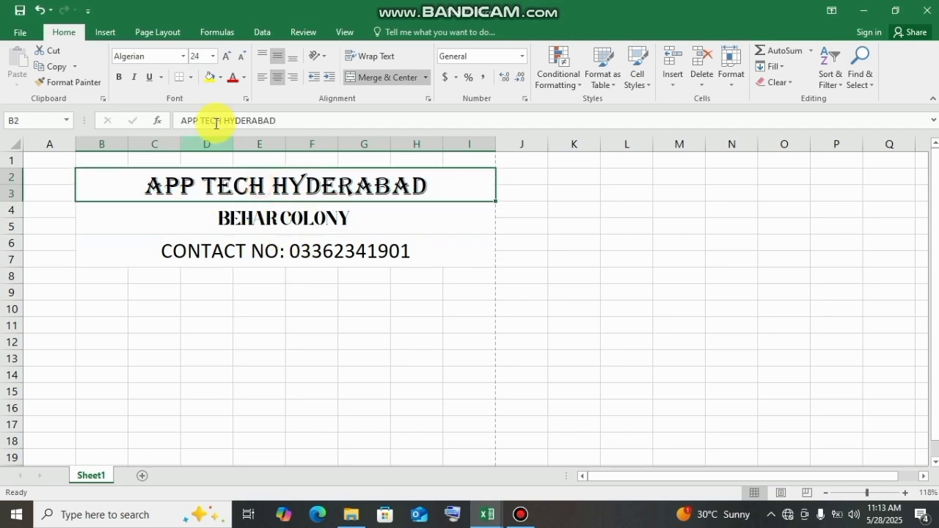
pyautogui.click(183, 58)
pyautogui.click(173, 186)
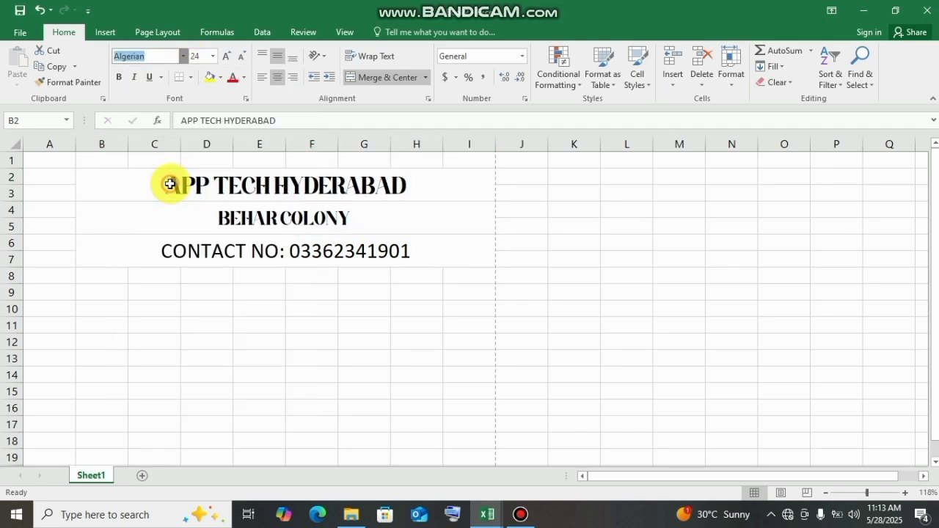
pyautogui.click(256, 234)
# - Try the Ardhelia font on the contact number line
pyautogui.click(270, 245)
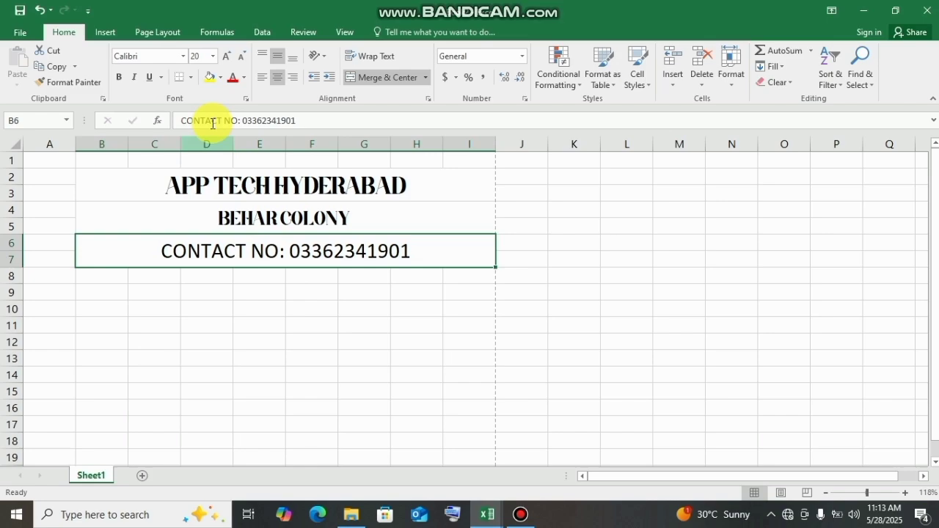
pyautogui.click(182, 57)
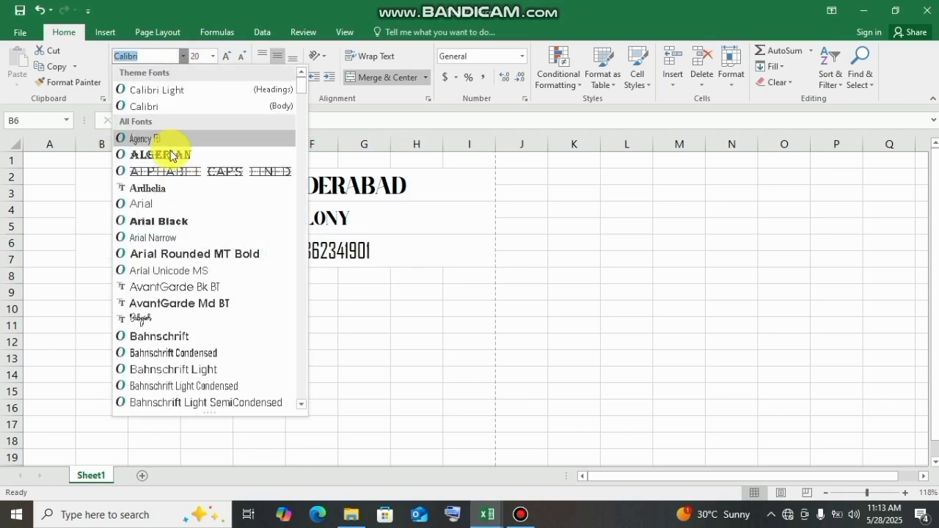
pyautogui.click(171, 194)
pyautogui.click(325, 323)
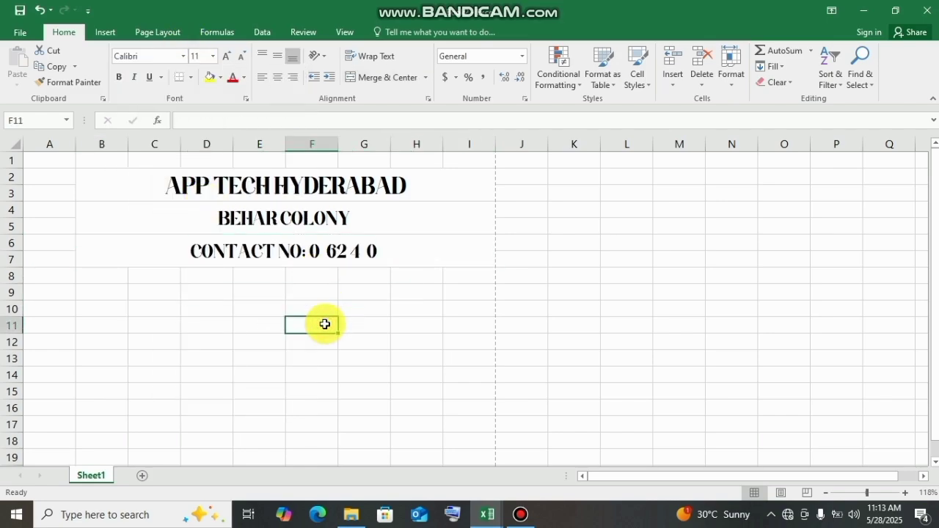
# - Return the contact number line to the Calibri body font
pyautogui.click(314, 249)
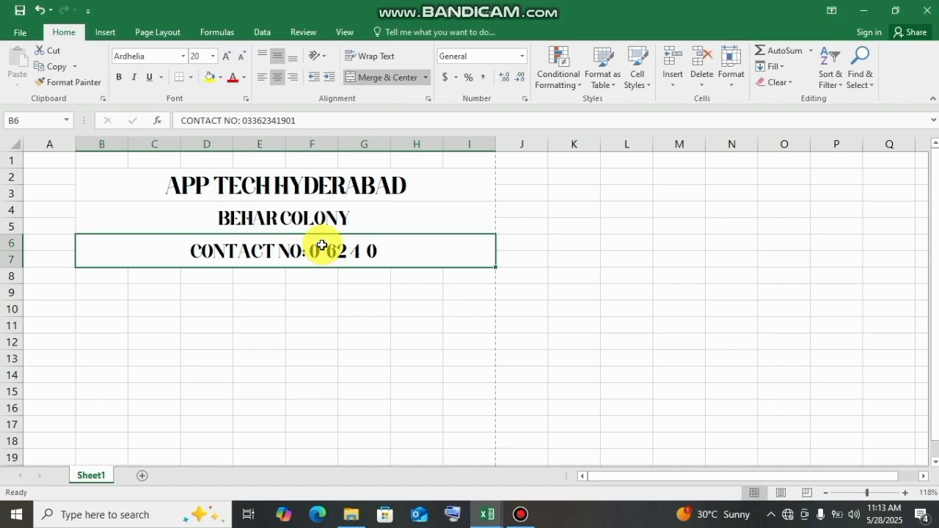
pyautogui.click(184, 56)
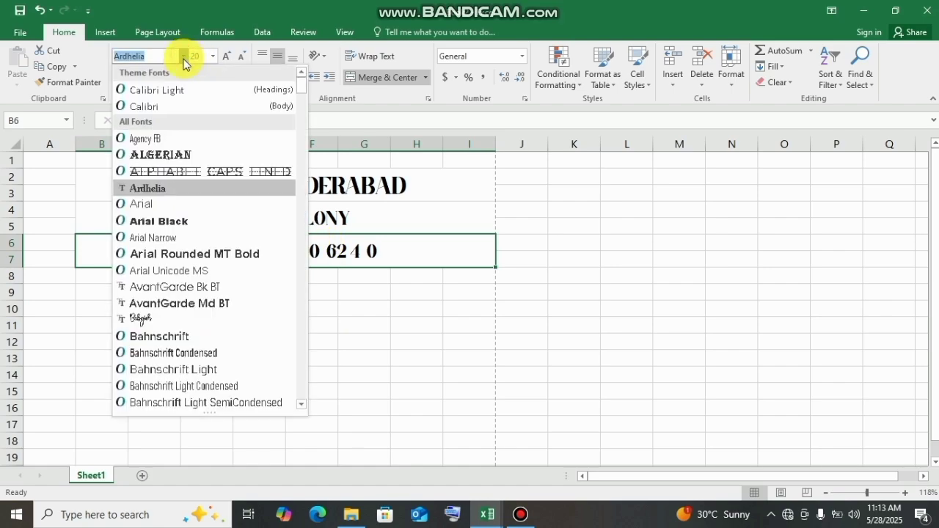
pyautogui.click(159, 107)
pyautogui.click(350, 322)
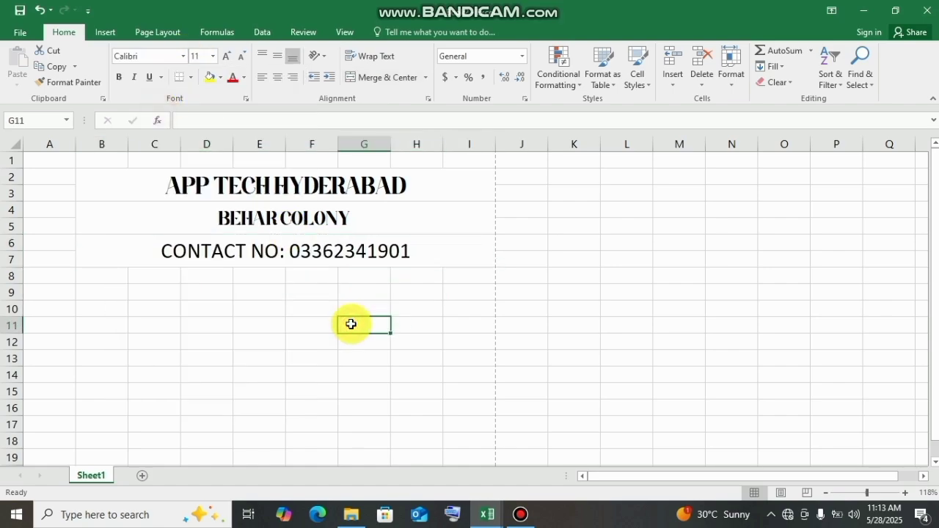
pyautogui.click(168, 288)
# - Fill the merged APP TECH HYDERABAD title cell with the standard orange color
pyautogui.click(121, 184)
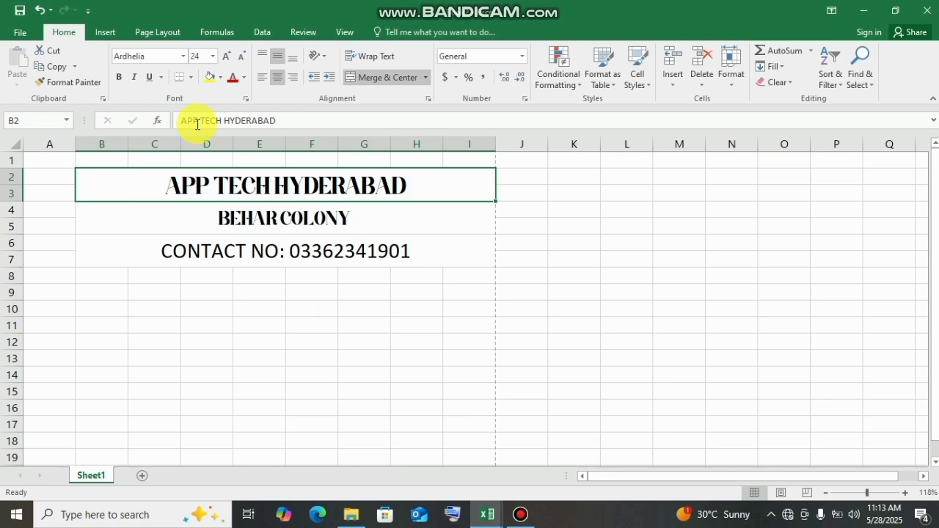
pyautogui.click(222, 78)
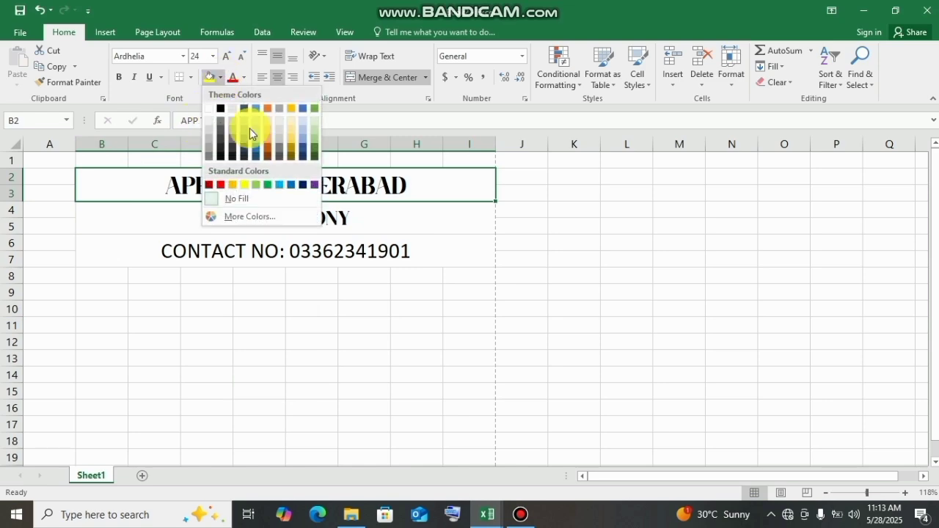
pyautogui.click(231, 185)
# - Fill the BEHAR COLONY line with a light gray theme color
pyautogui.click(291, 214)
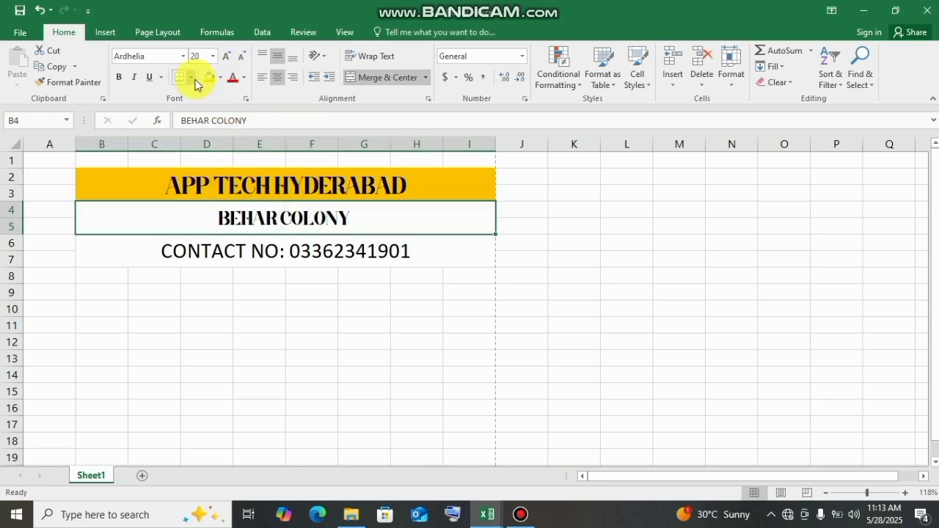
pyautogui.click(221, 77)
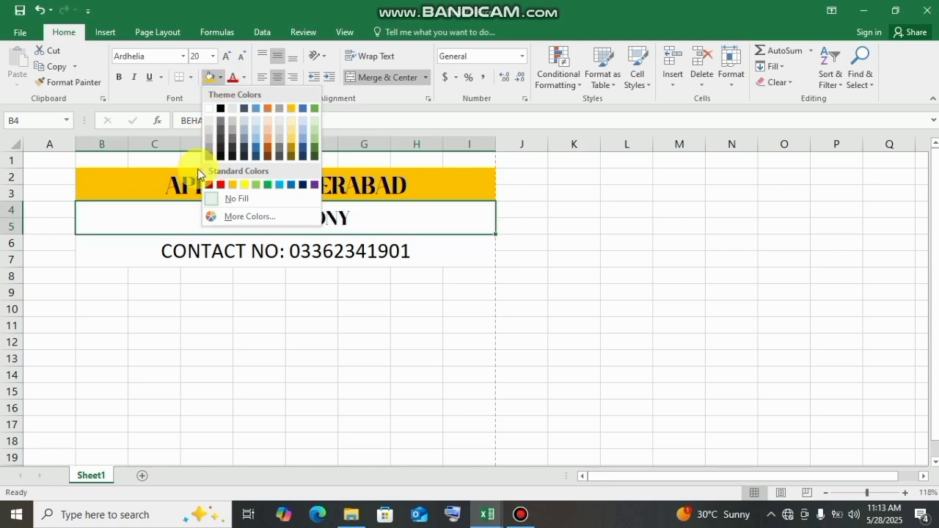
pyautogui.click(232, 128)
# - Fill the contact number line with the standard light green color
pyautogui.click(348, 266)
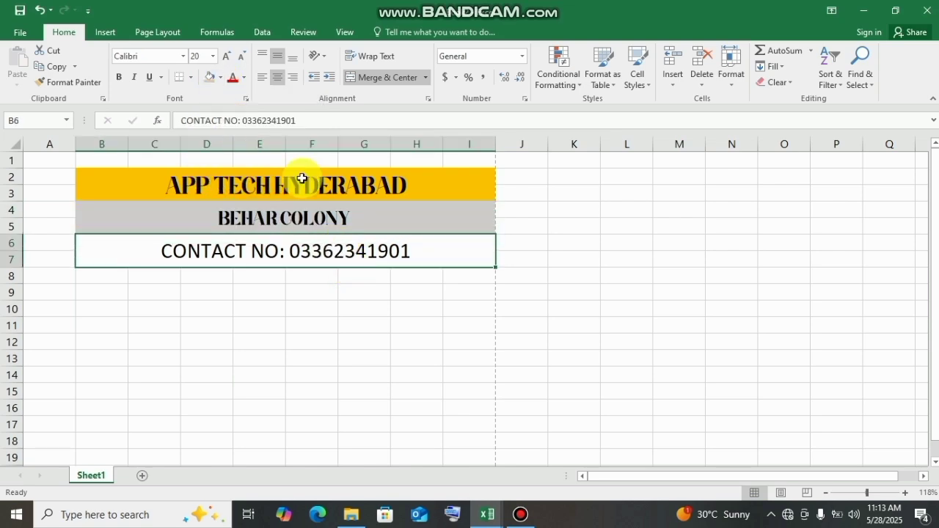
pyautogui.click(222, 78)
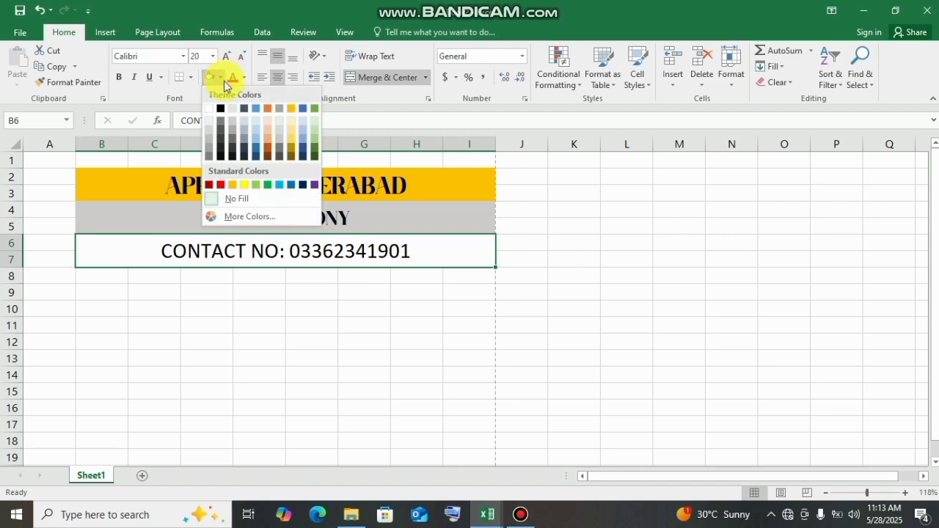
pyautogui.click(255, 187)
pyautogui.click(272, 331)
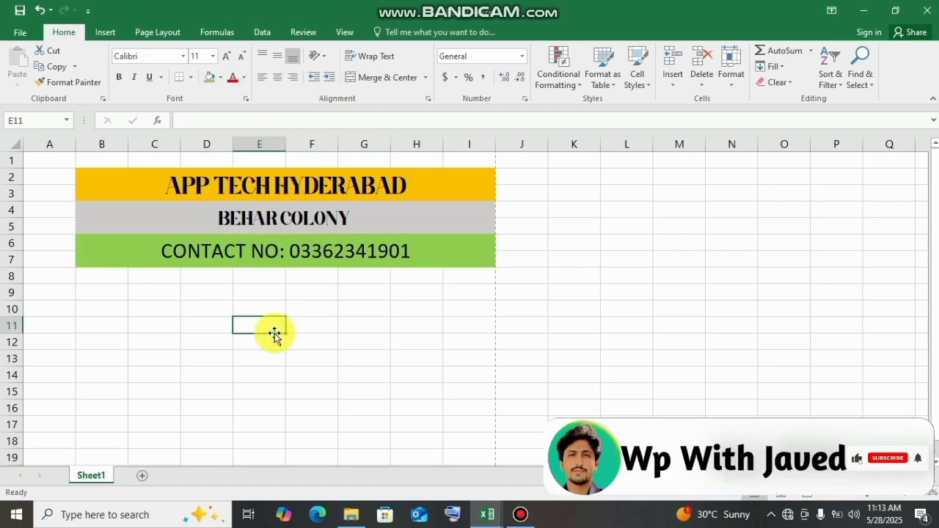
# - Unmerge the contact number line's cells in rows 6 and 7
pyautogui.click(212, 244)
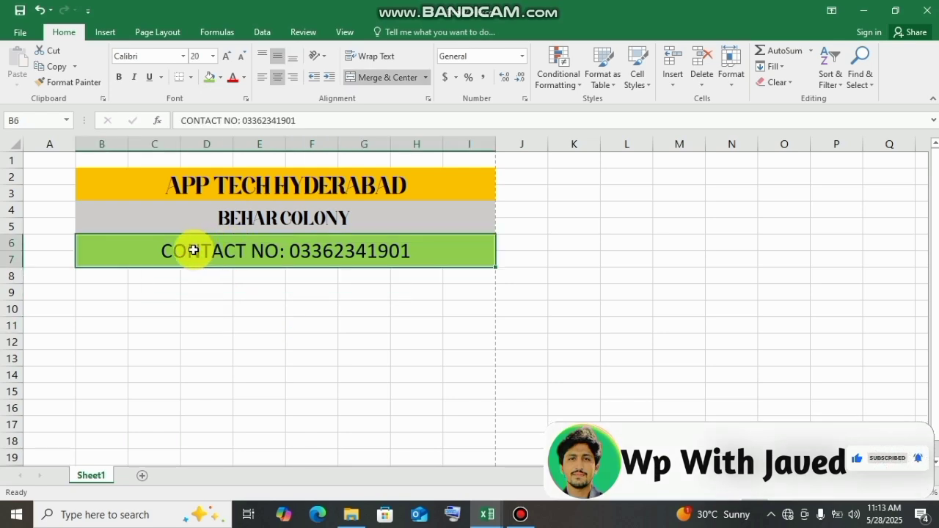
pyautogui.click(416, 79)
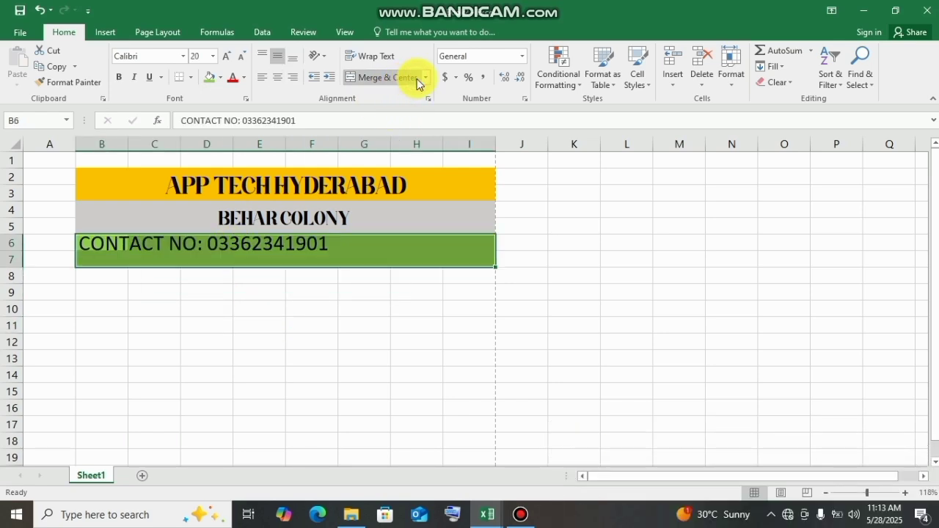
pyautogui.click(422, 80)
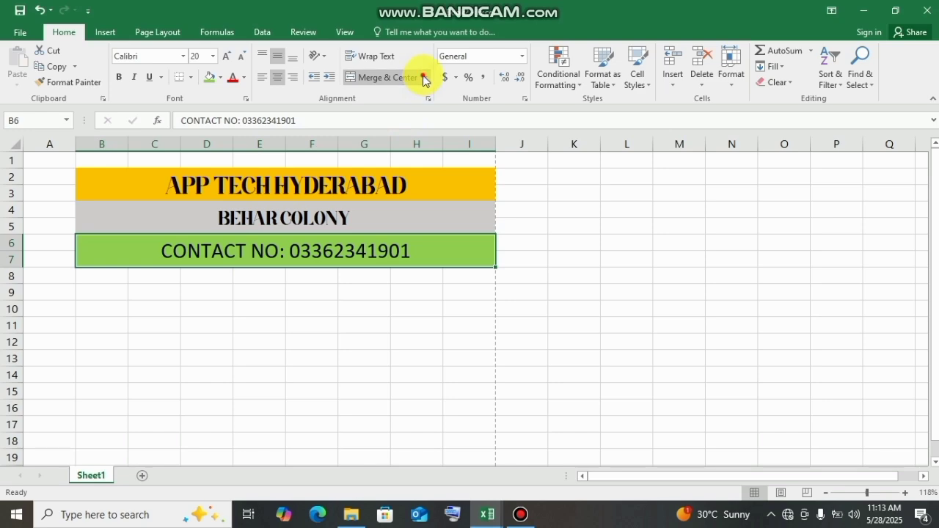
pyautogui.click(423, 78)
pyautogui.click(400, 145)
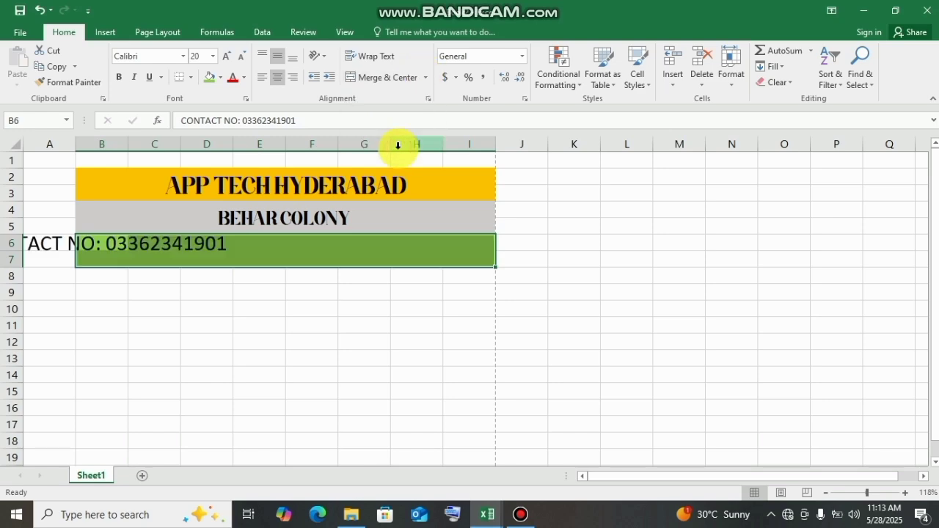
pyautogui.click(357, 262)
pyautogui.click(311, 259)
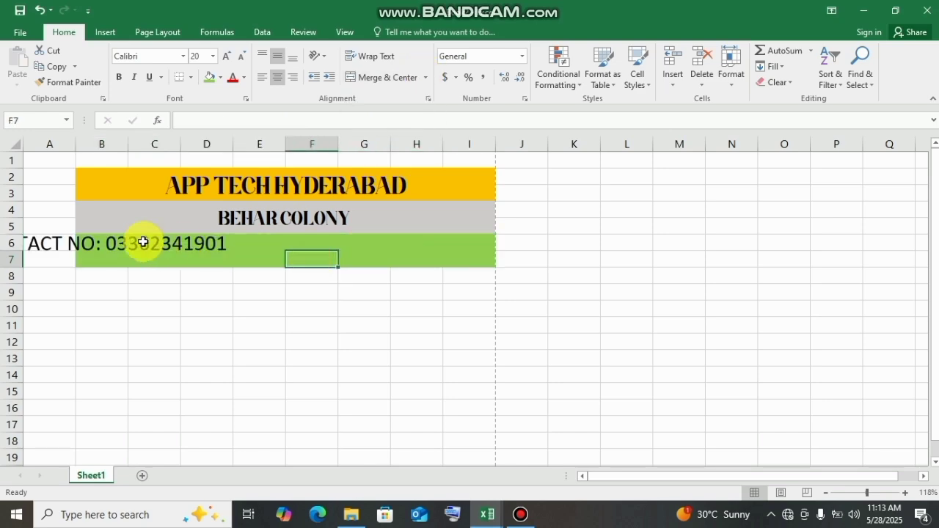
# - Remove the green fill from cells B6 to I7
pyautogui.moveTo(93, 242); pyautogui.dragTo(449, 259)
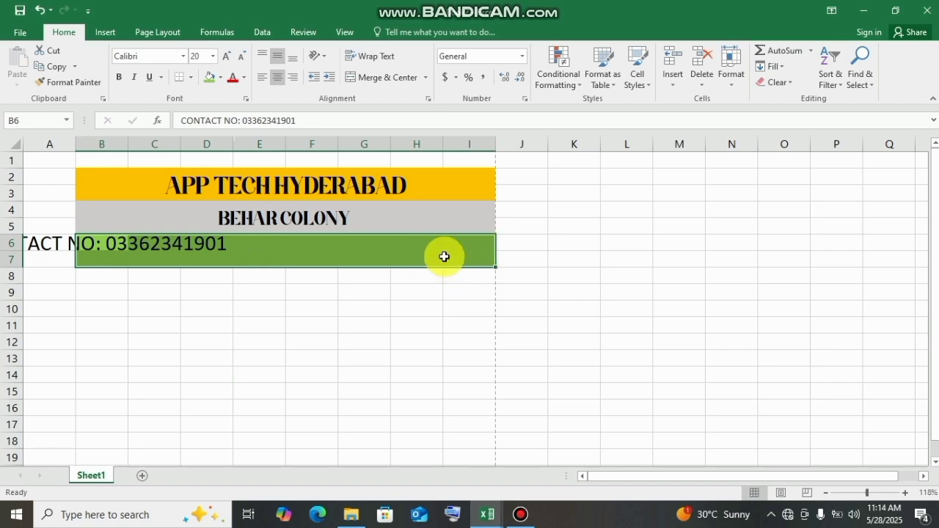
pyautogui.click(221, 78)
pyautogui.click(232, 197)
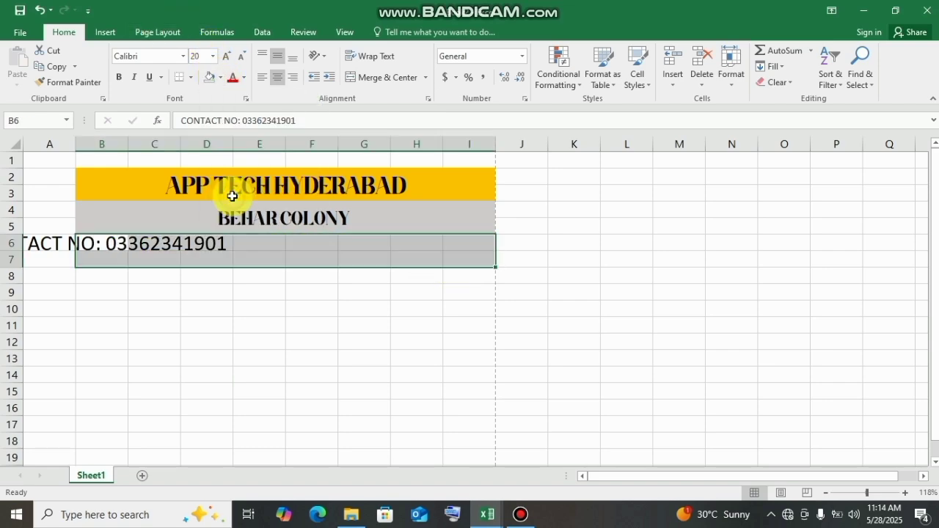
# - Merge and center cells A6 to I6 for the contact number line
pyautogui.click(135, 237)
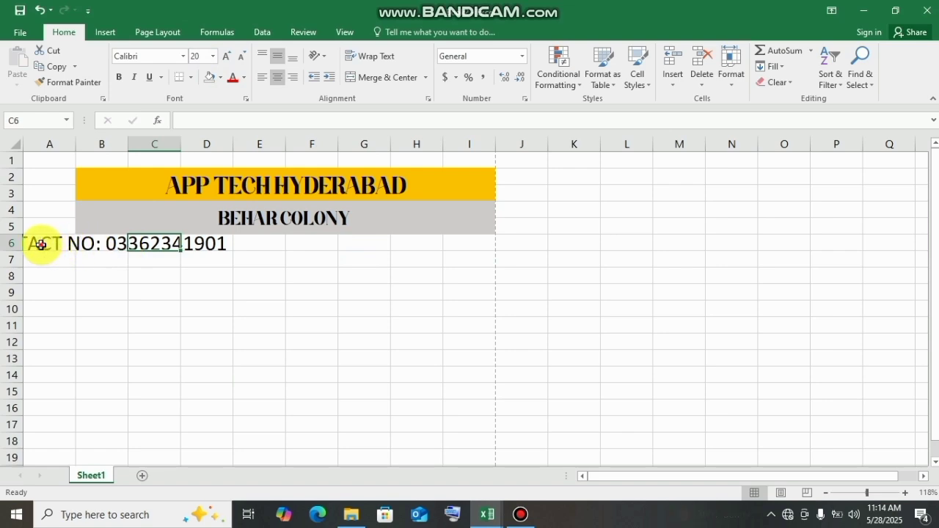
pyautogui.moveTo(40, 244); pyautogui.dragTo(456, 242)
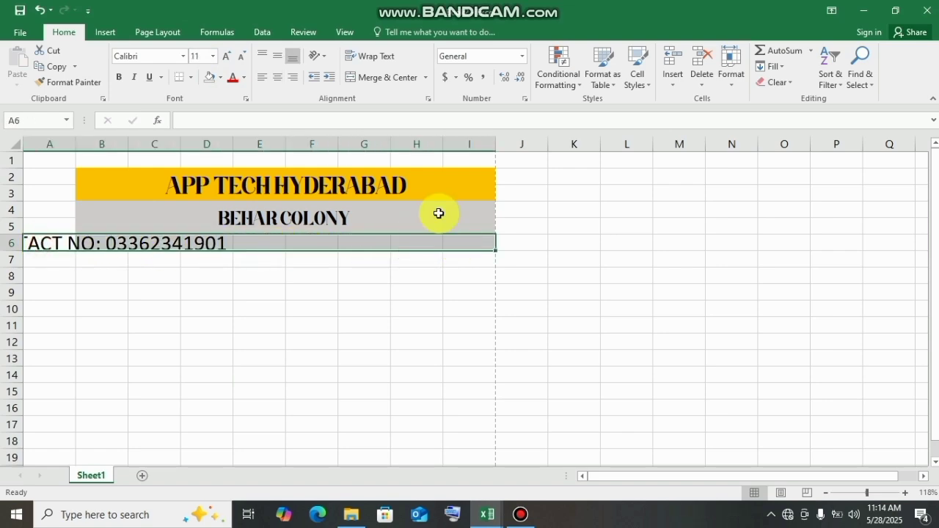
pyautogui.click(368, 80)
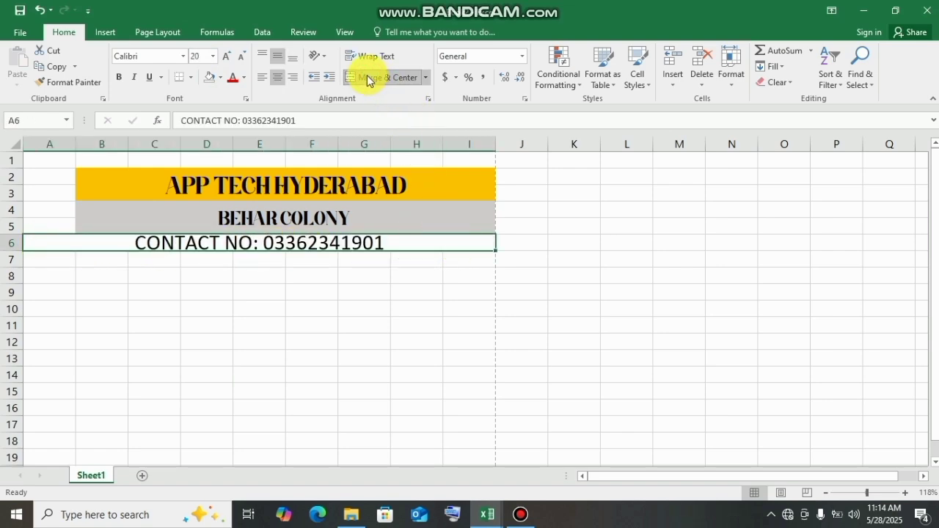
pyautogui.click(414, 299)
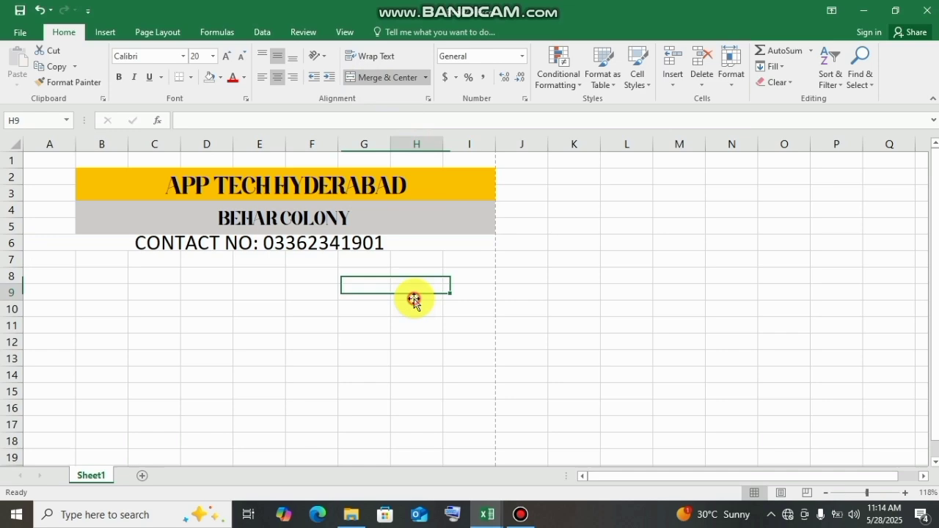
# - Fill the merged contact number line in row 6 with the standard red color
pyautogui.click(375, 245)
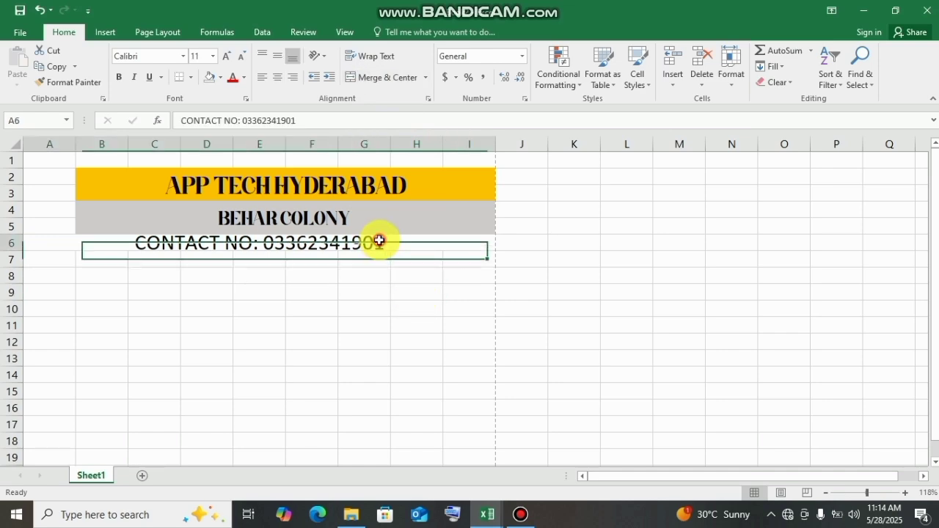
pyautogui.click(220, 78)
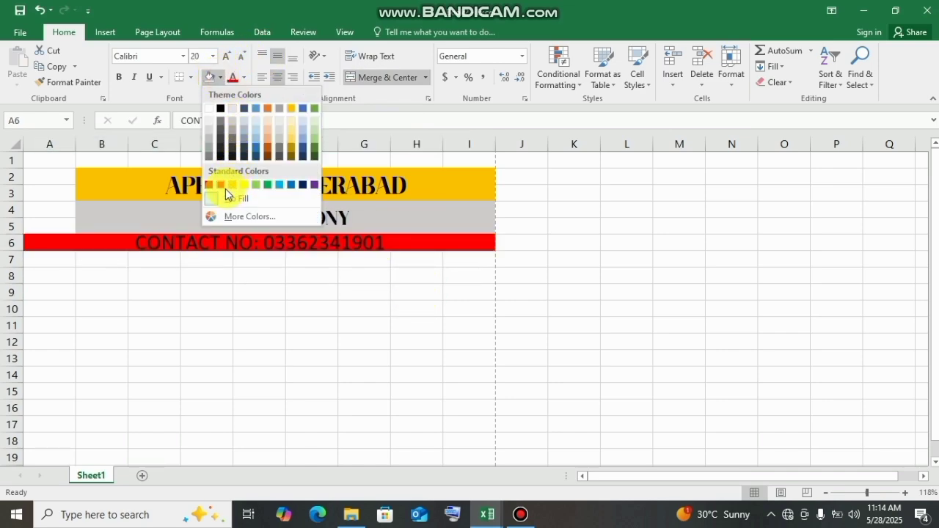
pyautogui.click(223, 188)
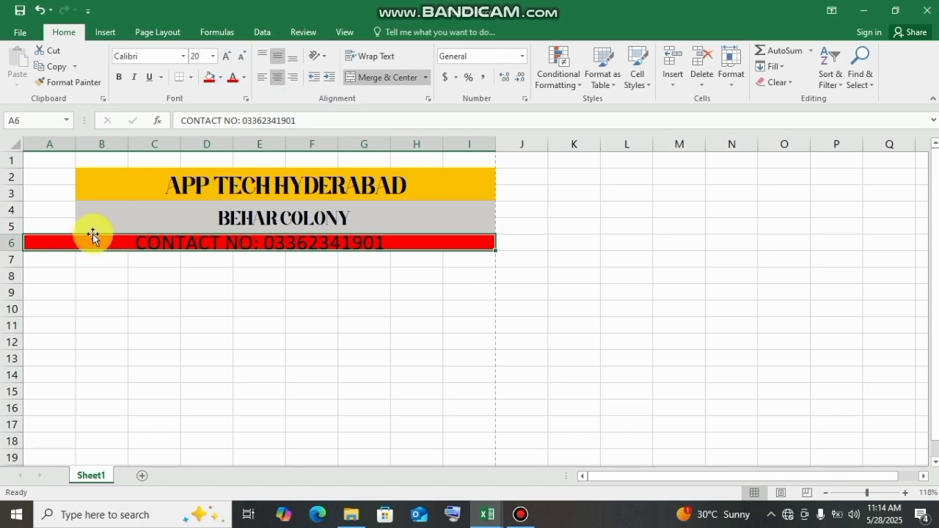
pyautogui.doubleClick(37, 240)
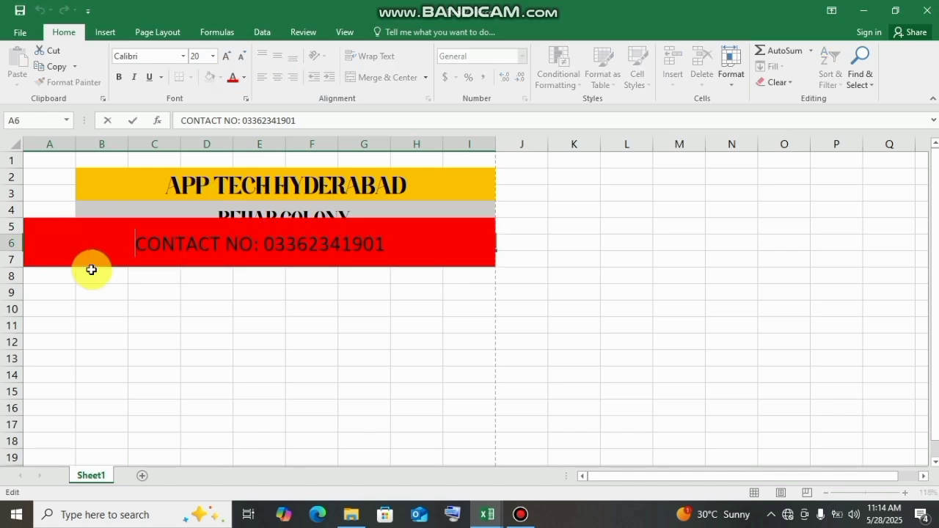
pyautogui.click(137, 287)
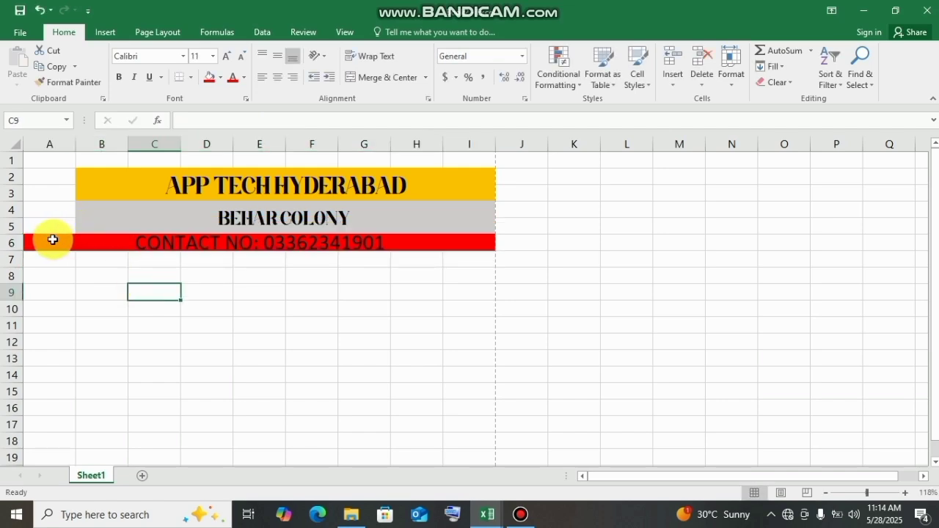
pyautogui.click(54, 245)
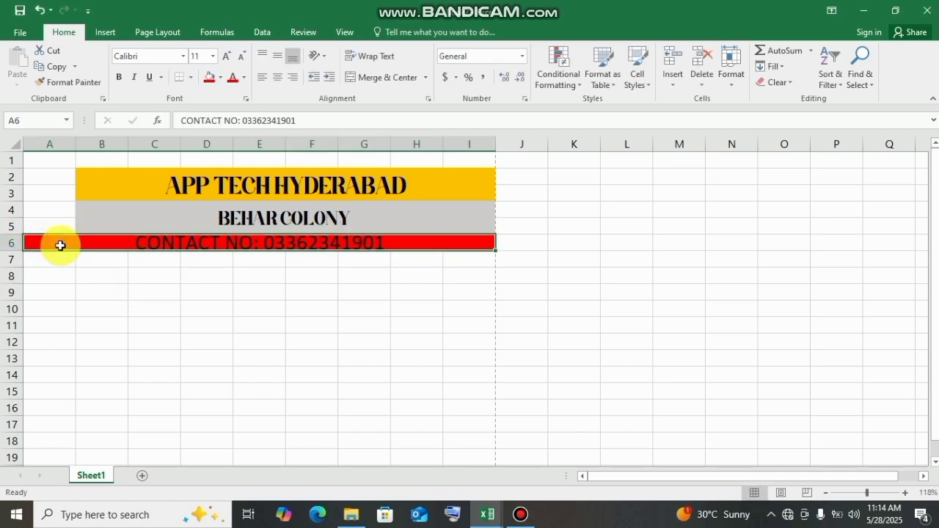
pyautogui.click(134, 302)
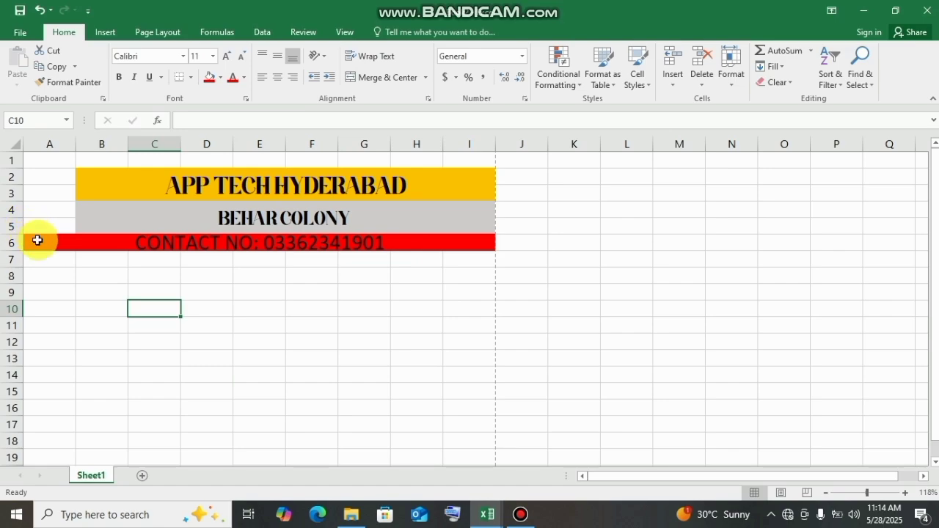
# - Remove the red fill from the contact number line
pyautogui.click(37, 240)
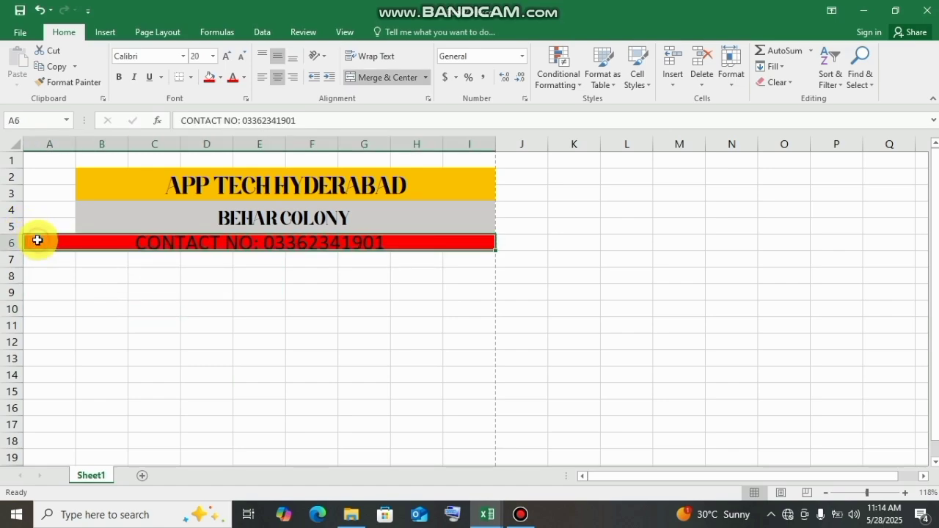
pyautogui.click(221, 79)
pyautogui.click(236, 200)
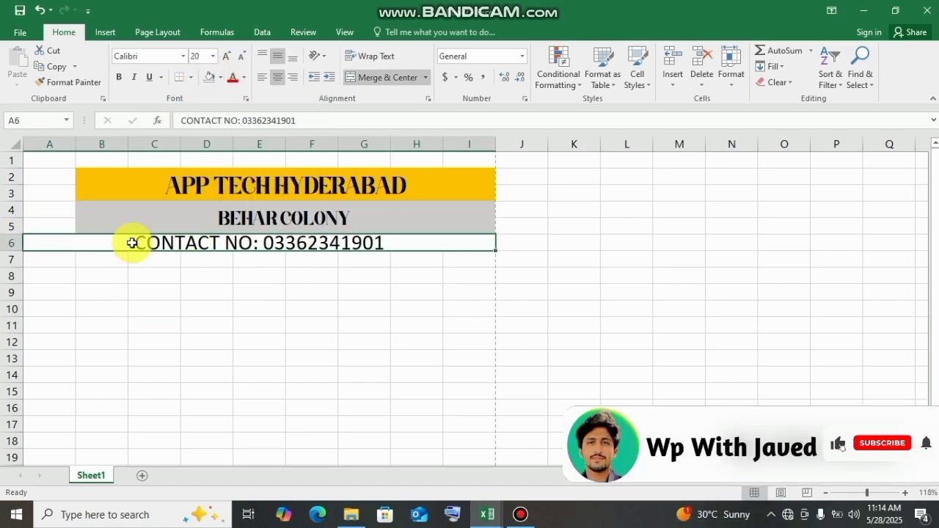
# - Unmerge the contact number line in row 6, and merge and center cells B6 to I6
pyautogui.click(425, 78)
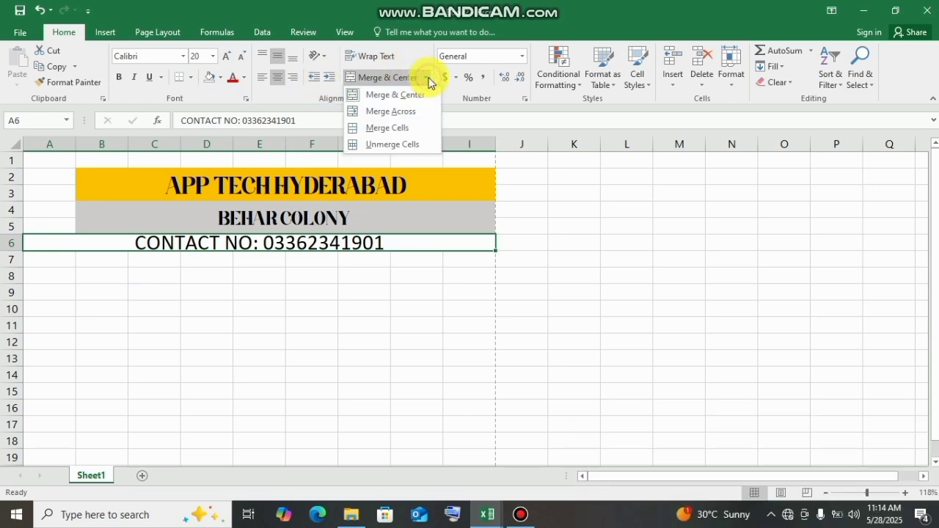
pyautogui.click(389, 144)
pyautogui.click(136, 303)
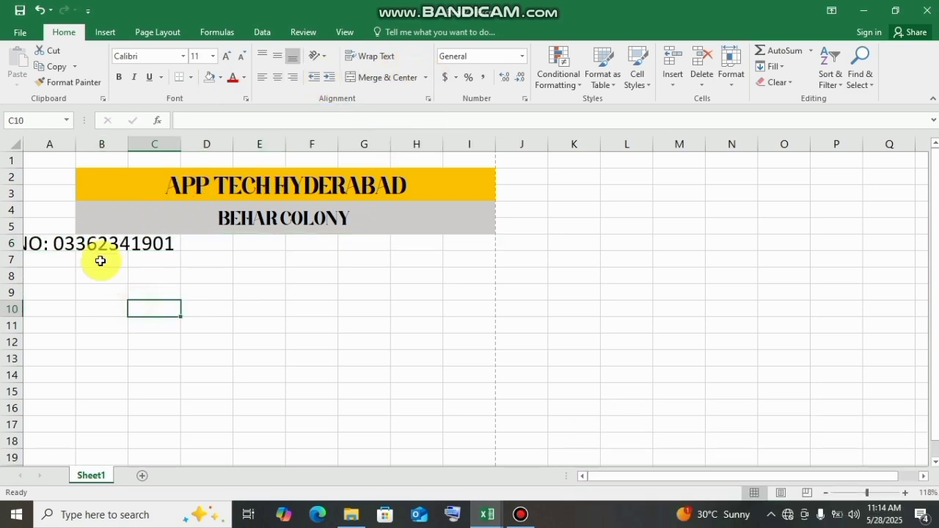
pyautogui.moveTo(83, 242); pyautogui.dragTo(457, 233)
pyautogui.click(383, 79)
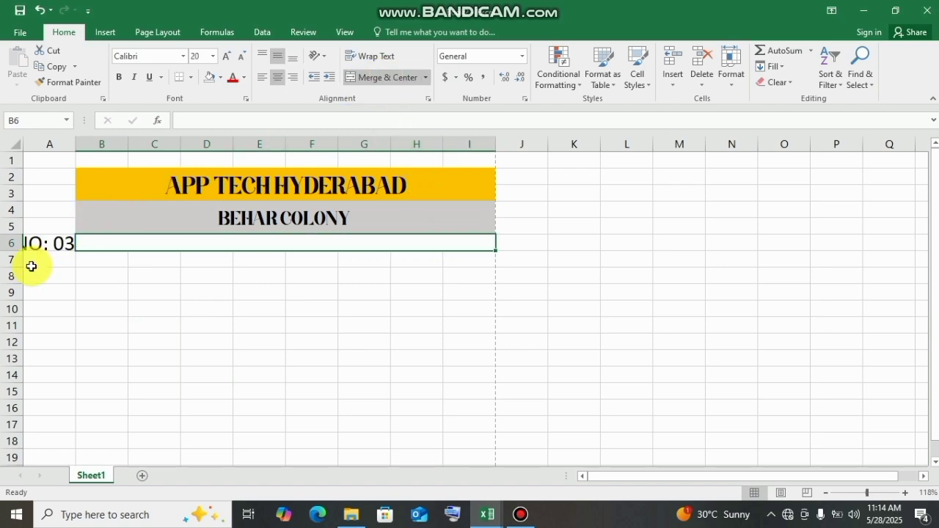
pyautogui.click(128, 276)
# - Undo the merge of cells B6 to I6 and the unmerging of the contact number line
pyautogui.click(64, 250)
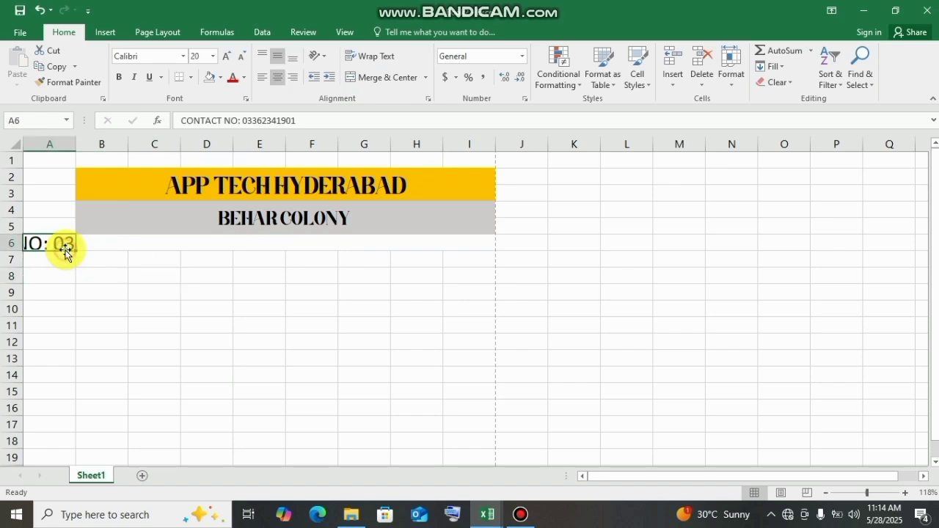
pyautogui.moveTo(62, 245); pyautogui.dragTo(253, 250)
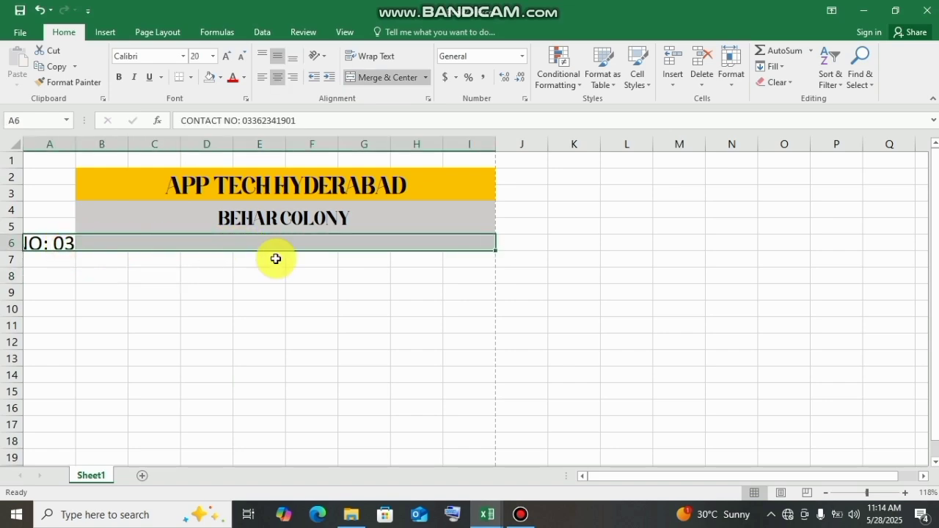
pyautogui.click(298, 267)
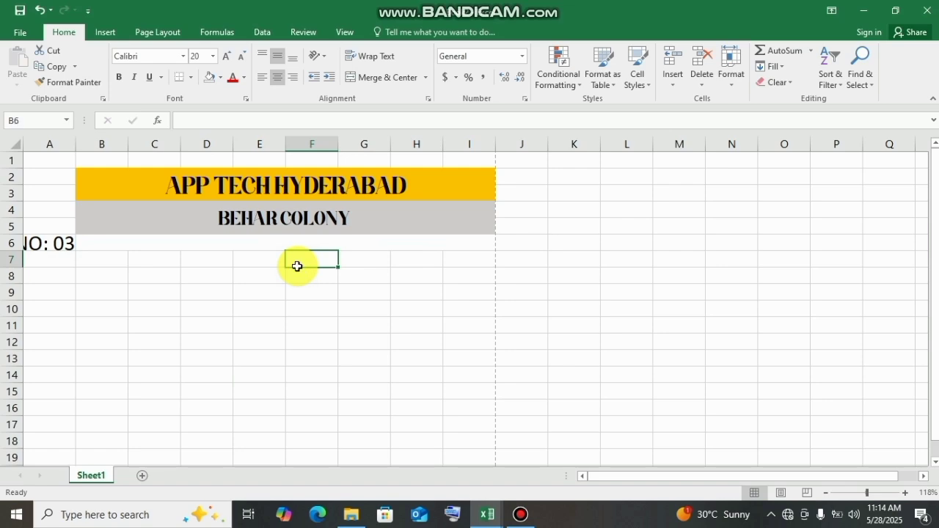
pyautogui.hotkey('ctrl', 'z')
pyautogui.hotkey('ctrl', 'z')
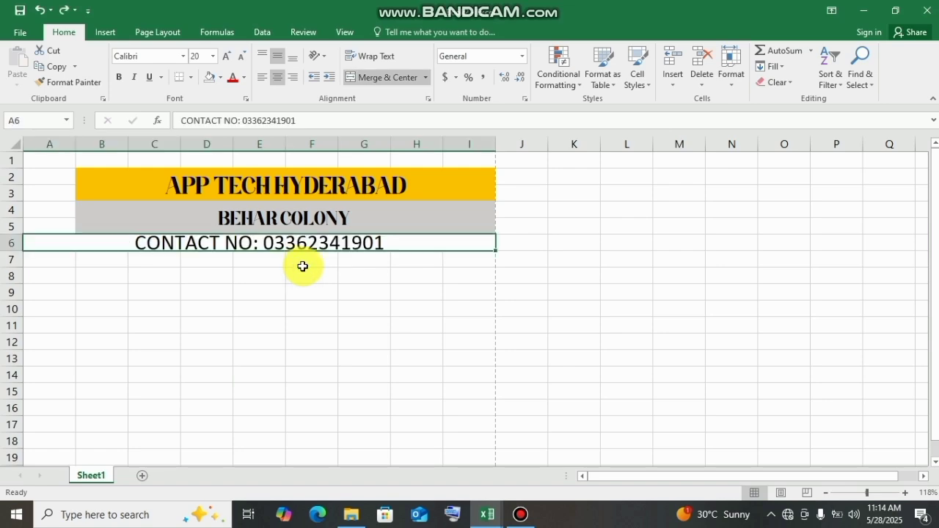
pyautogui.click(316, 266)
pyautogui.click(300, 244)
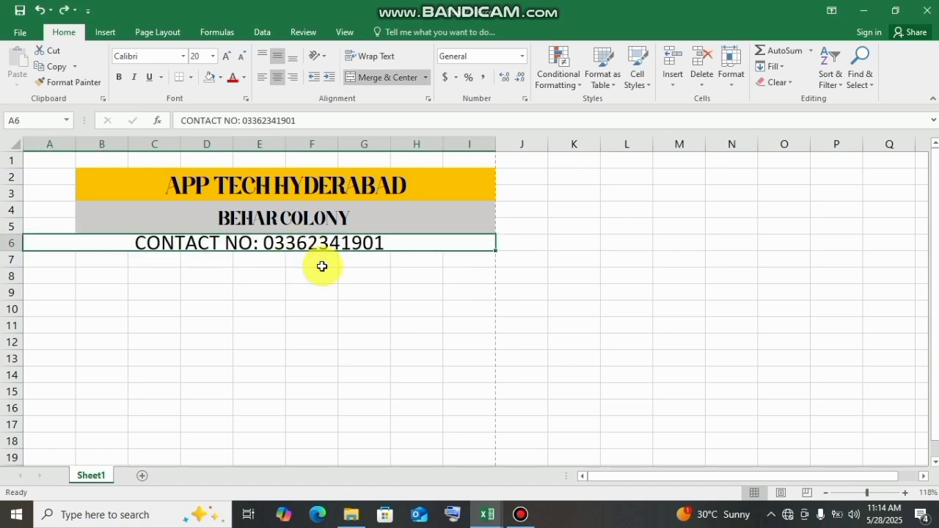
# - Switch the contact number line's middle and center alignment off, and reapply both alignments
pyautogui.click(361, 320)
pyautogui.click(216, 284)
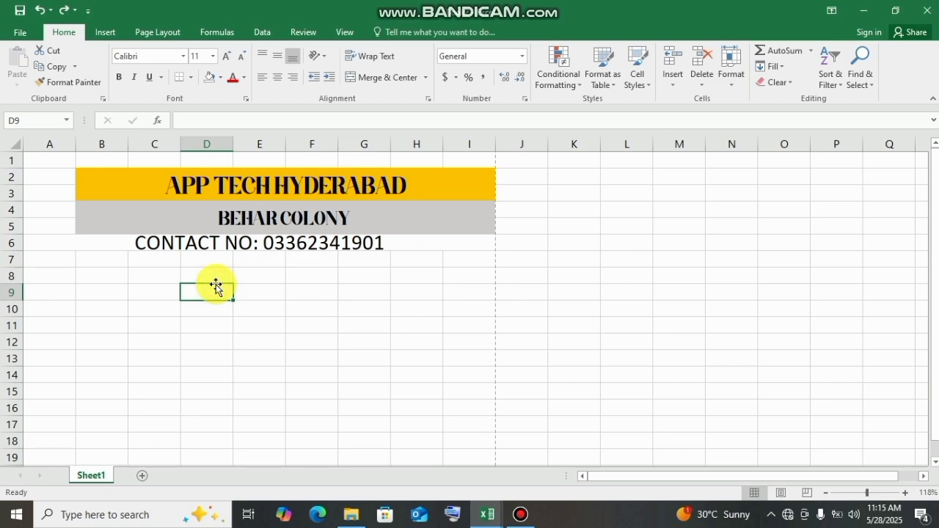
pyautogui.click(300, 242)
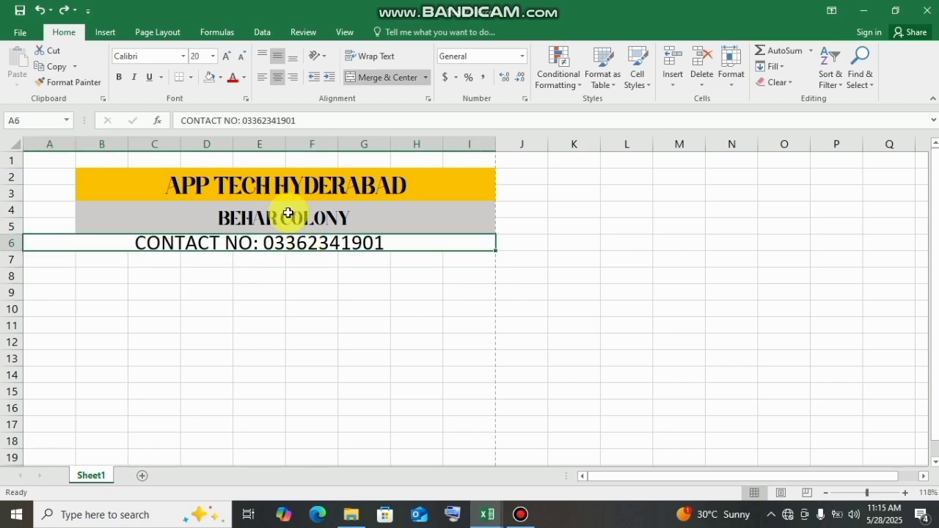
pyautogui.click(279, 56)
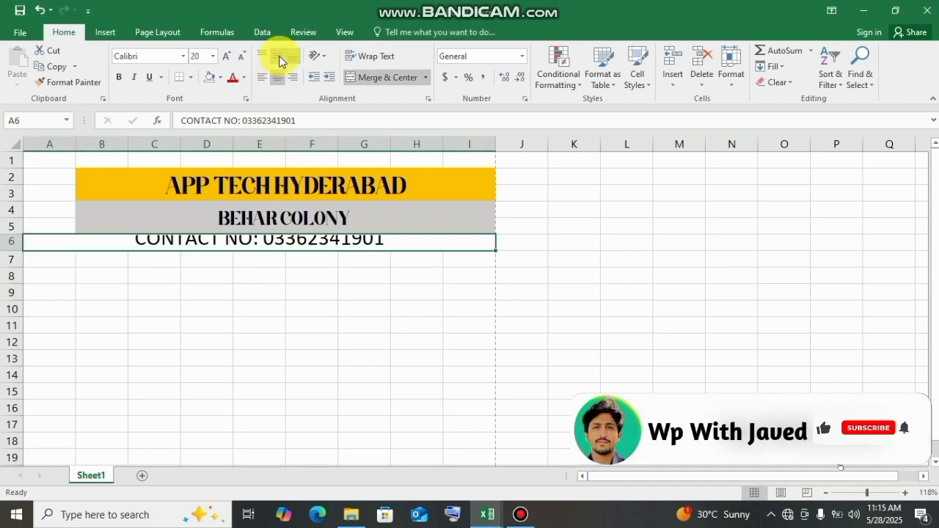
pyautogui.click(278, 78)
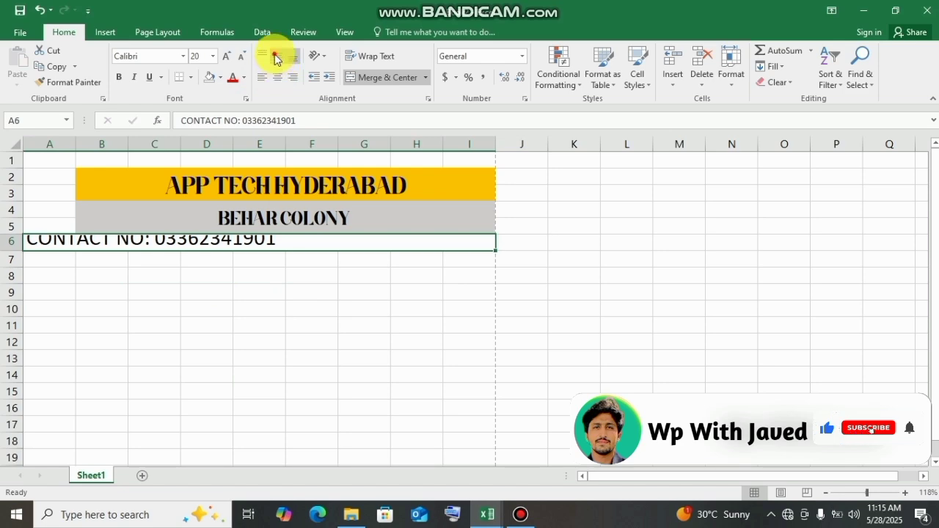
pyautogui.click(278, 57)
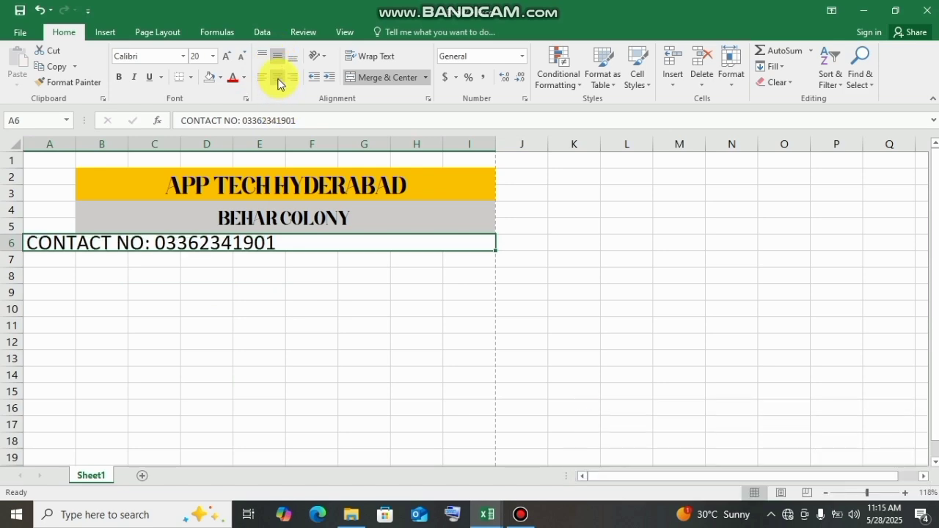
pyautogui.click(278, 78)
pyautogui.click(325, 360)
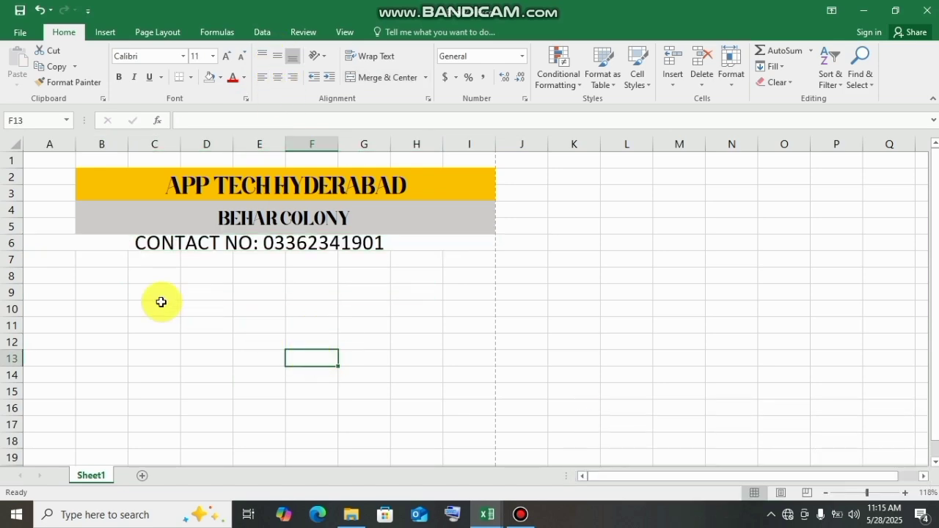
# - Enter the label Ref in cell A9
pyautogui.click(126, 294)
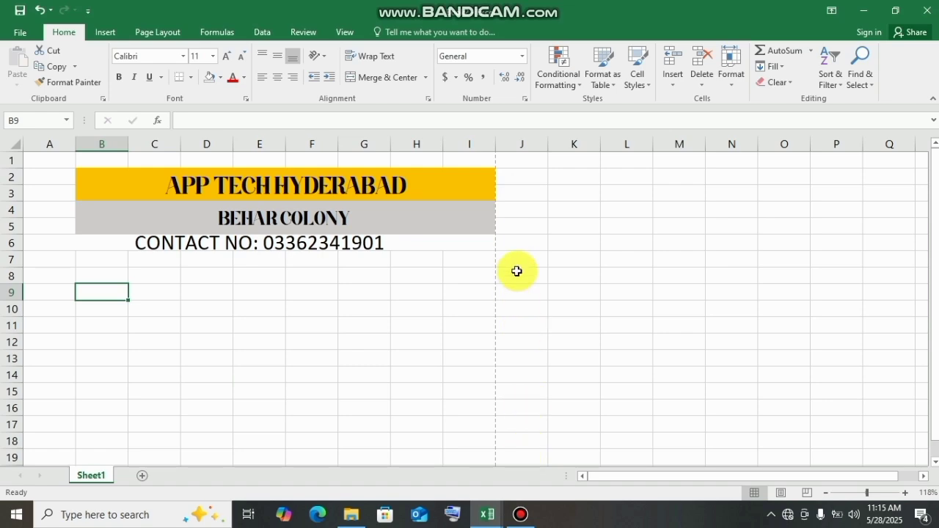
pyautogui.click(67, 293)
pyautogui.write('Ref')
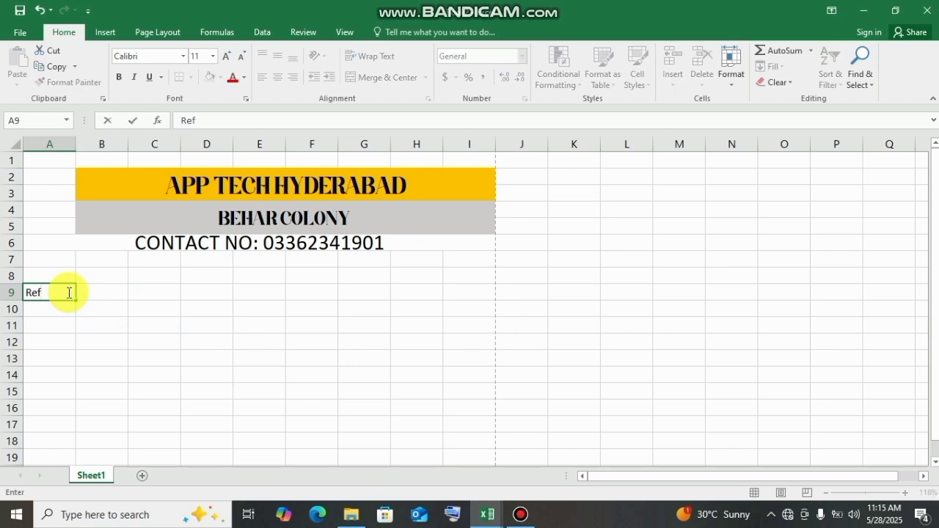
pyautogui.click(112, 291)
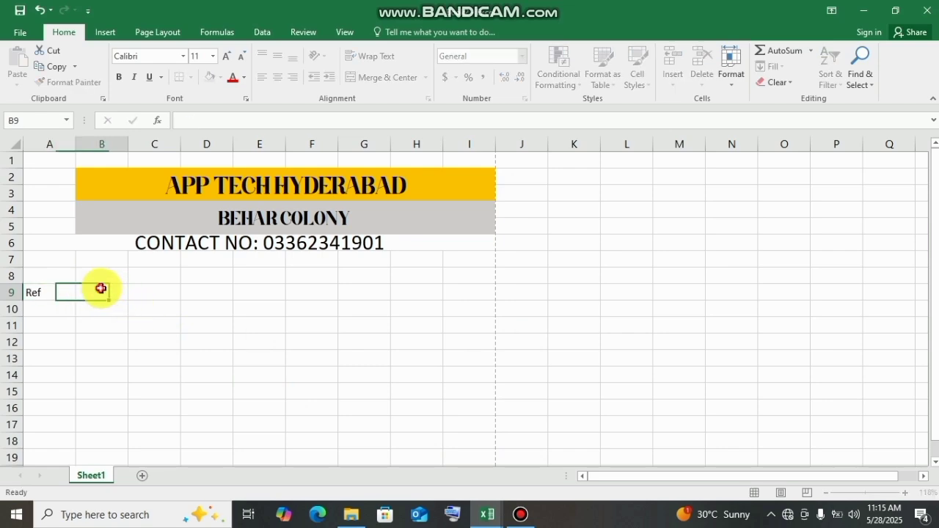
# - Merge and center cells B9 to E9 beside the Ref label and give them a bottom border
pyautogui.click(191, 302)
pyautogui.moveTo(191, 301); pyautogui.dragTo(242, 291)
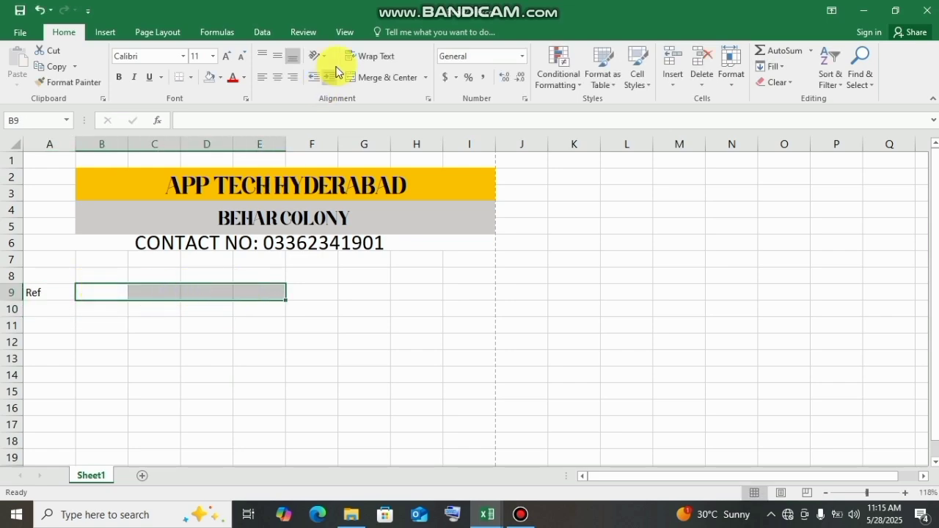
pyautogui.click(382, 76)
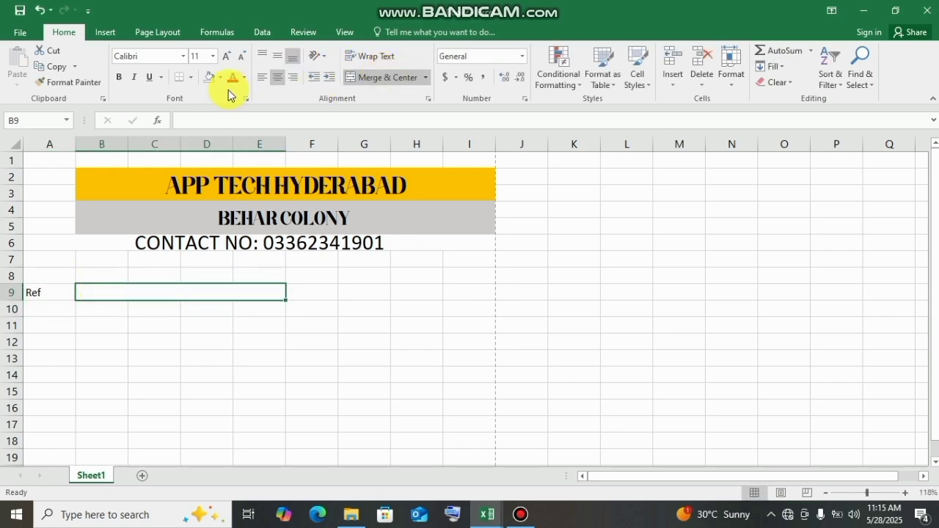
pyautogui.click(191, 78)
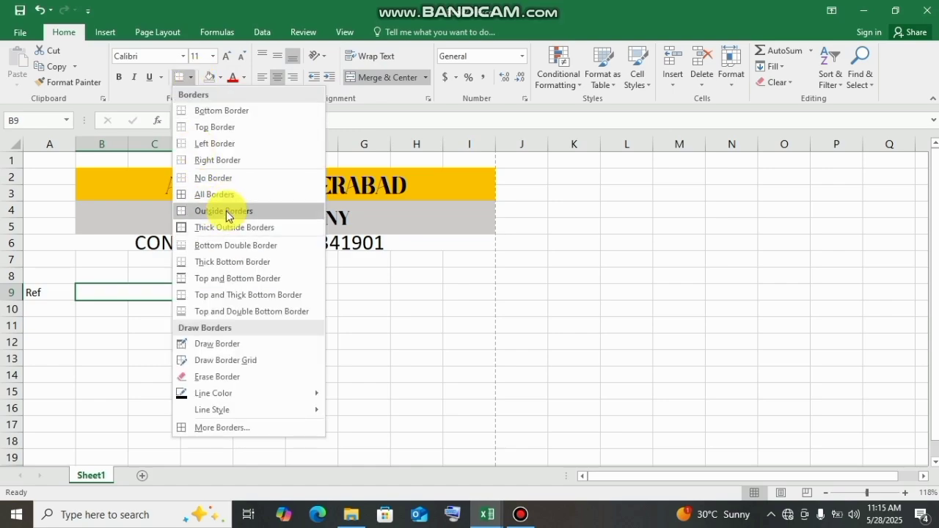
pyautogui.click(220, 110)
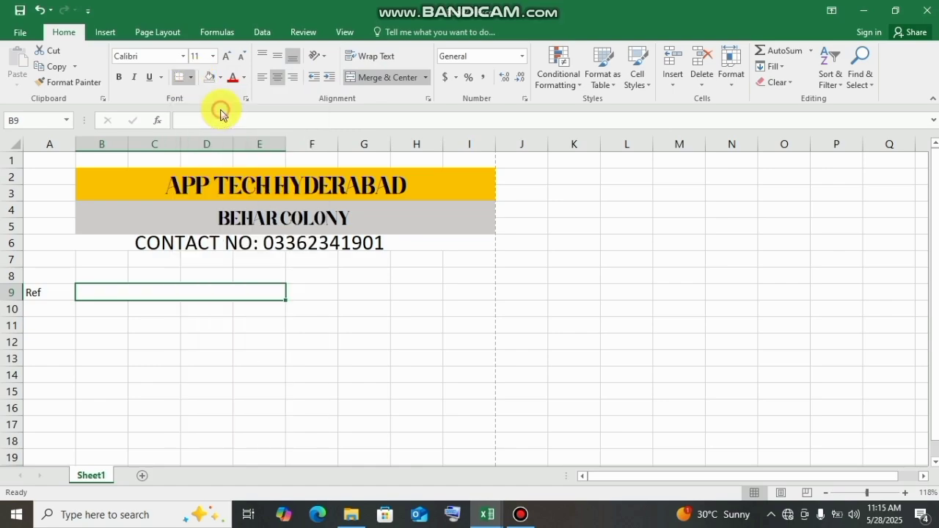
pyautogui.click(299, 341)
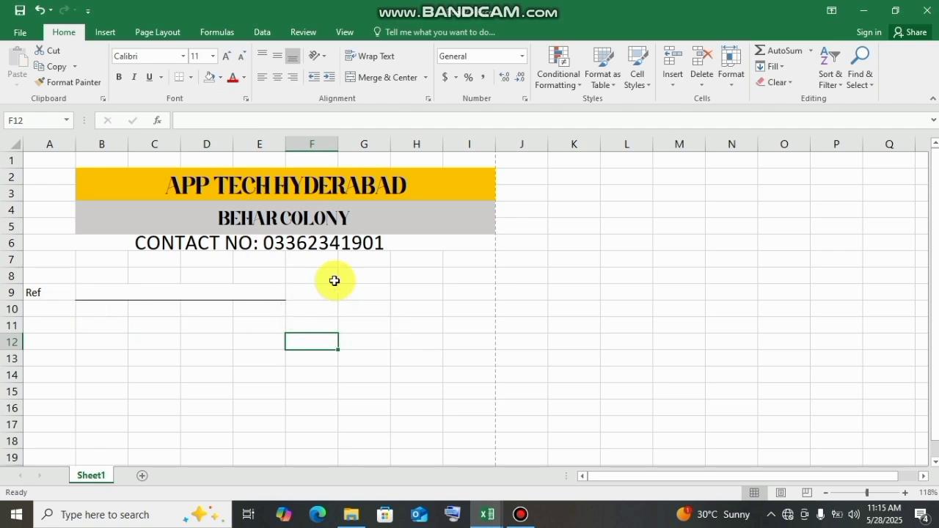
# - Enter the label Date in cell G9
pyautogui.click(380, 302)
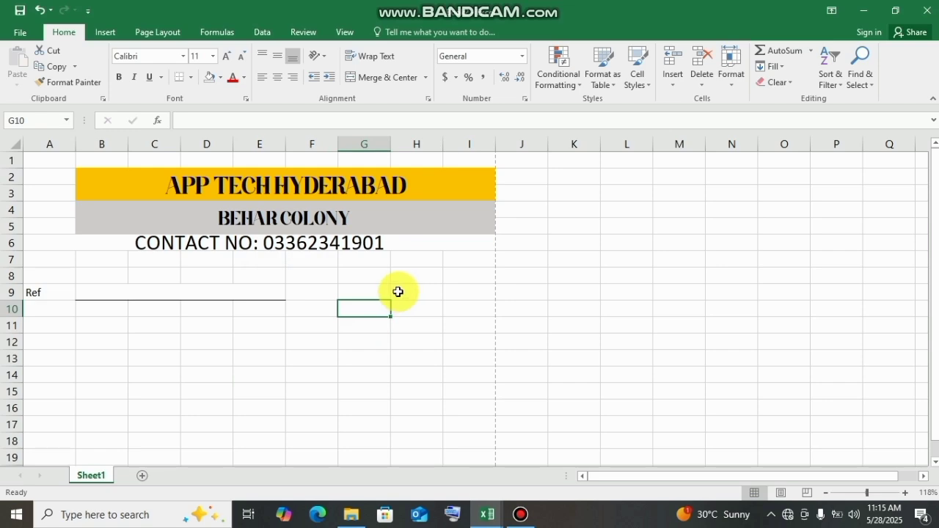
pyautogui.click(398, 292)
pyautogui.click(360, 294)
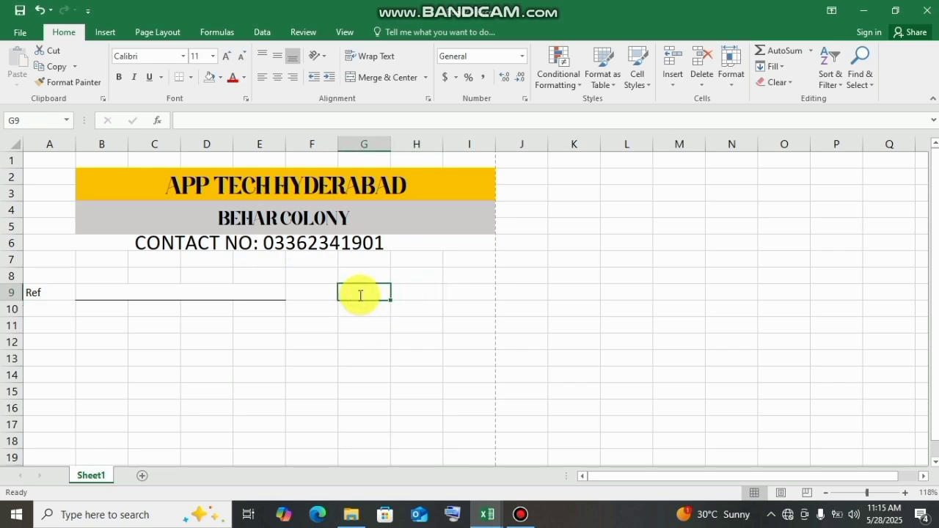
pyautogui.write('d')
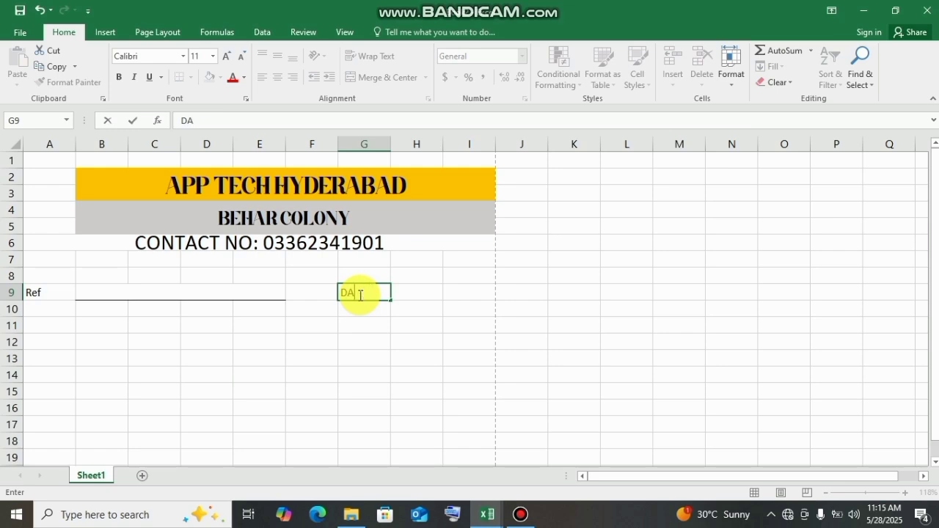
pyautogui.click(409, 305)
# - Merge and center cells H9 to I9 beside the Date label and give them a bottom border
pyautogui.moveTo(404, 295); pyautogui.dragTo(460, 295)
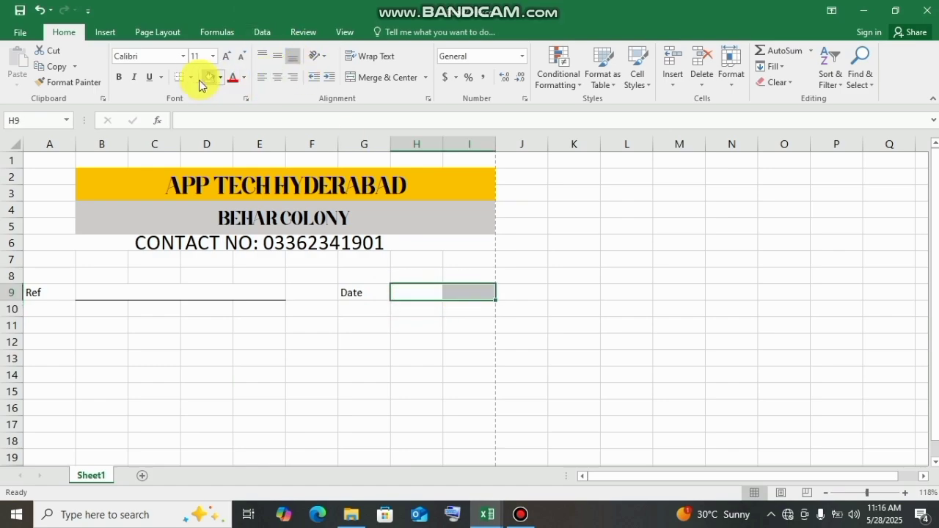
pyautogui.click(375, 78)
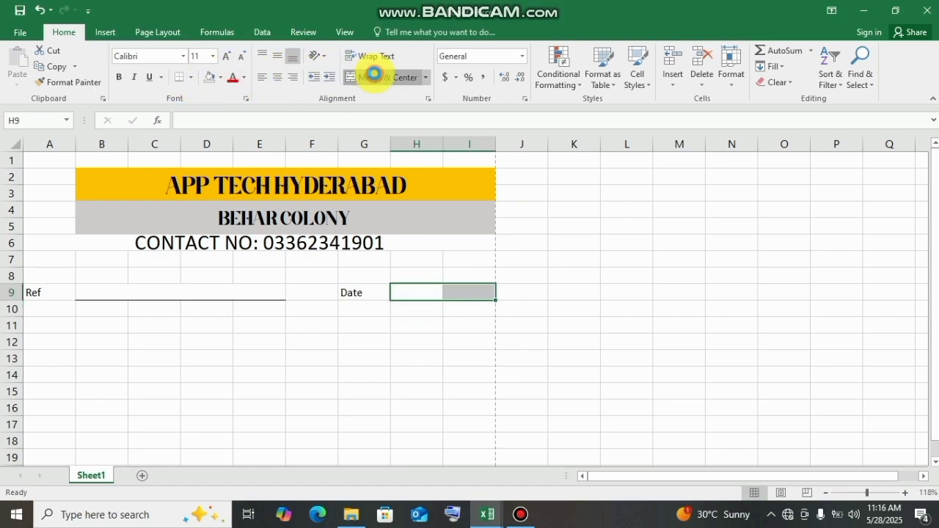
pyautogui.click(189, 78)
pyautogui.click(193, 109)
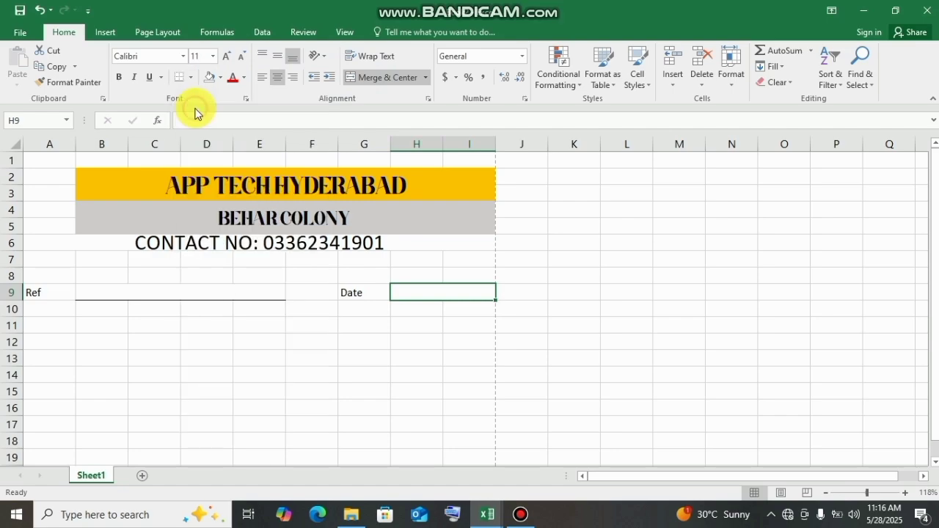
pyautogui.click(517, 319)
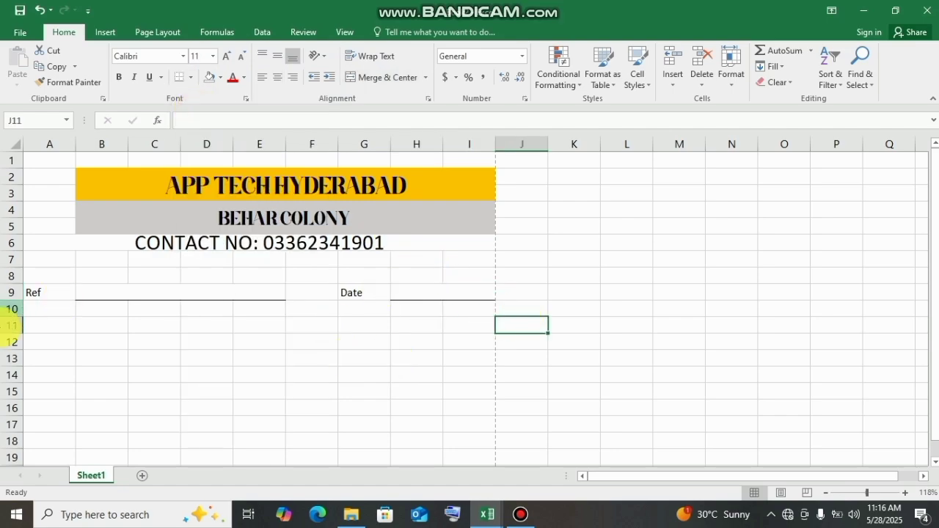
# - Middle-align the merged line beside the Ref label and turn off its horizontal centering
pyautogui.click(115, 292)
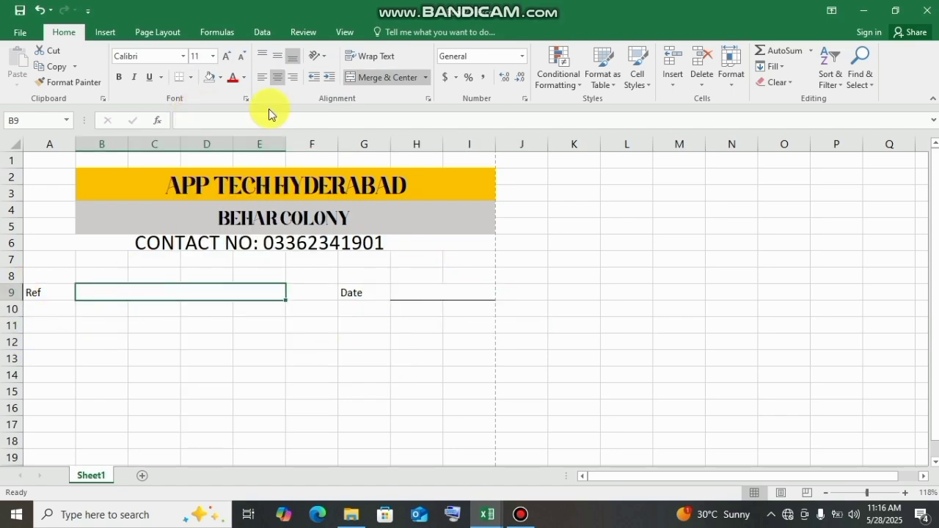
pyautogui.click(276, 59)
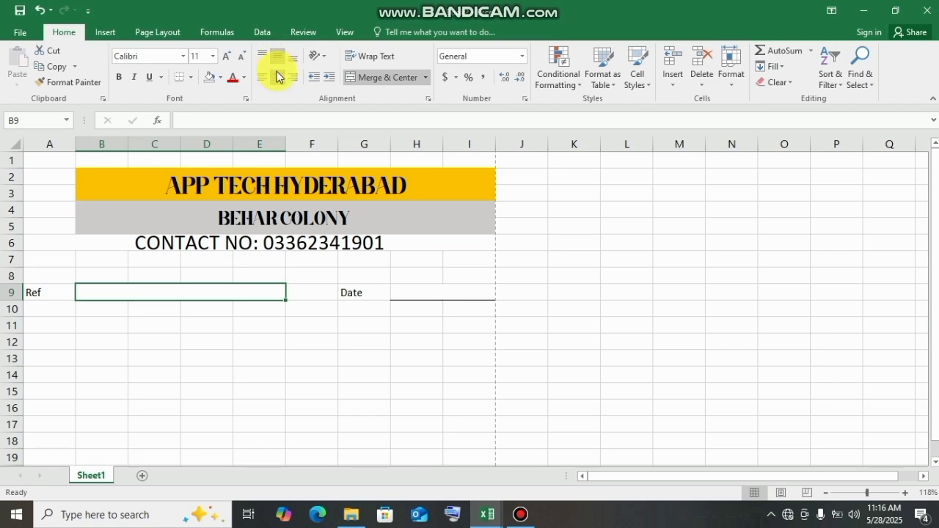
pyautogui.click(278, 76)
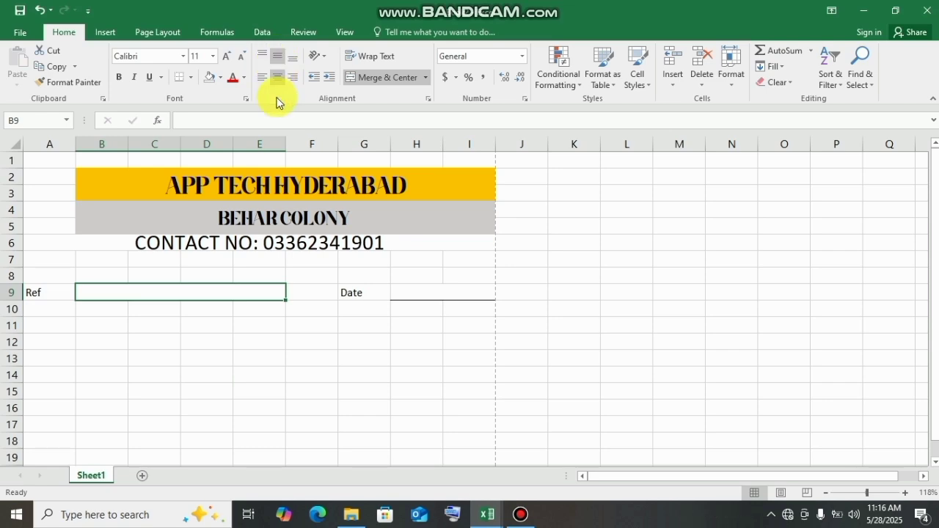
pyautogui.click(269, 363)
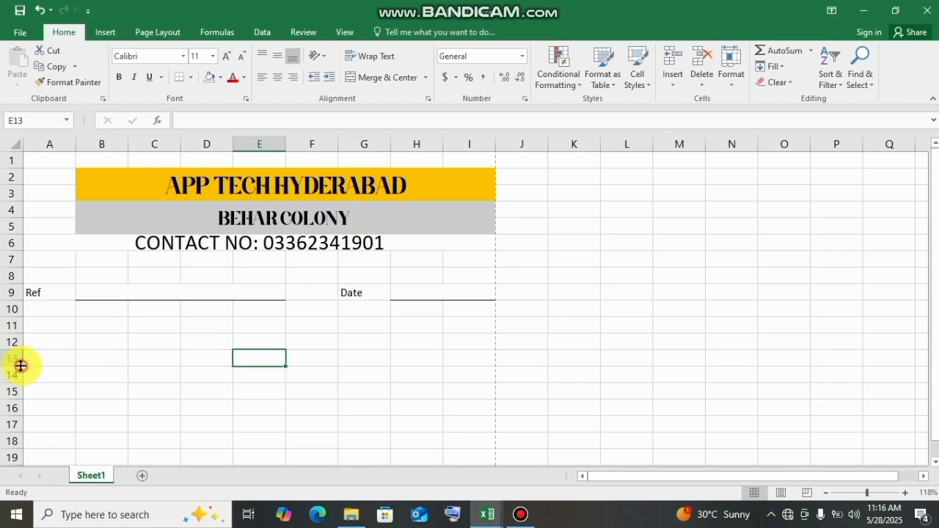
# - Enter the label Name in A11 and add a merged, centered line with a bottom border across B11 to I11
pyautogui.click(65, 322)
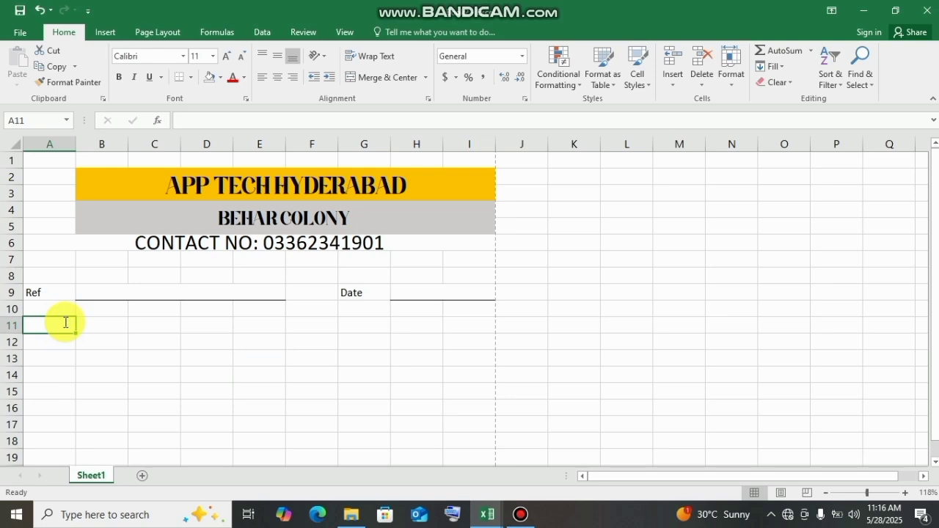
pyautogui.write('Name')
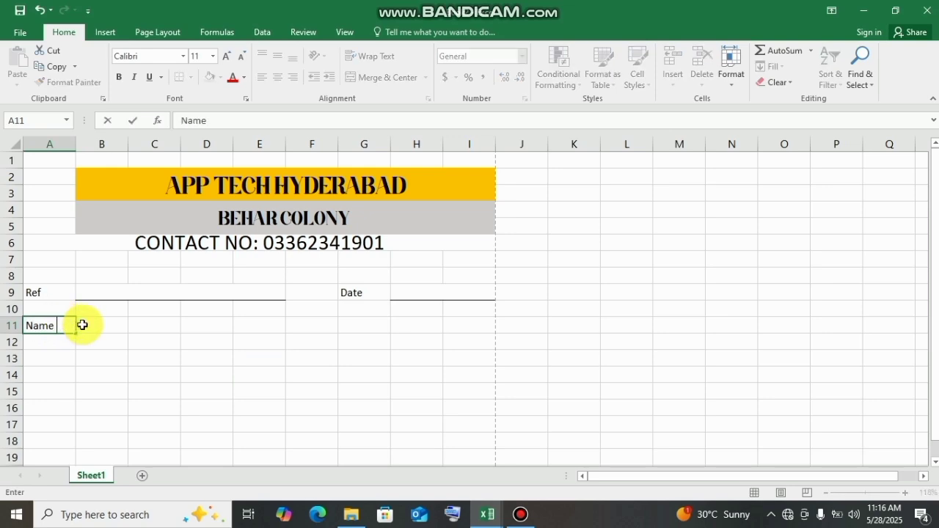
pyautogui.moveTo(107, 328); pyautogui.dragTo(457, 325)
pyautogui.click(380, 76)
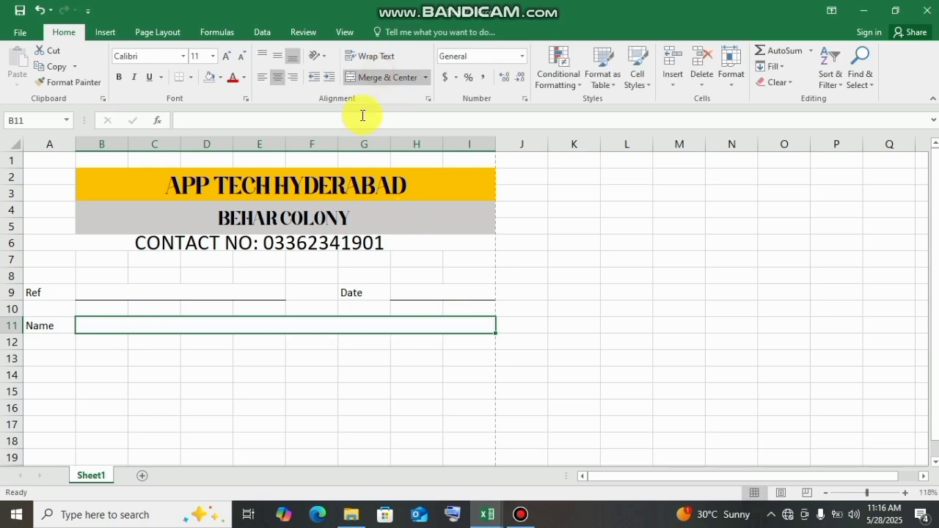
pyautogui.click(176, 79)
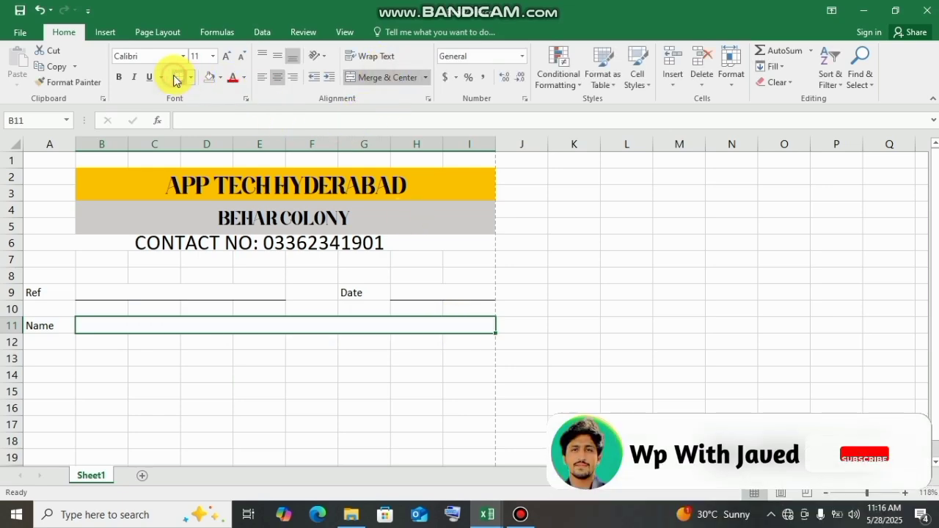
pyautogui.click(249, 450)
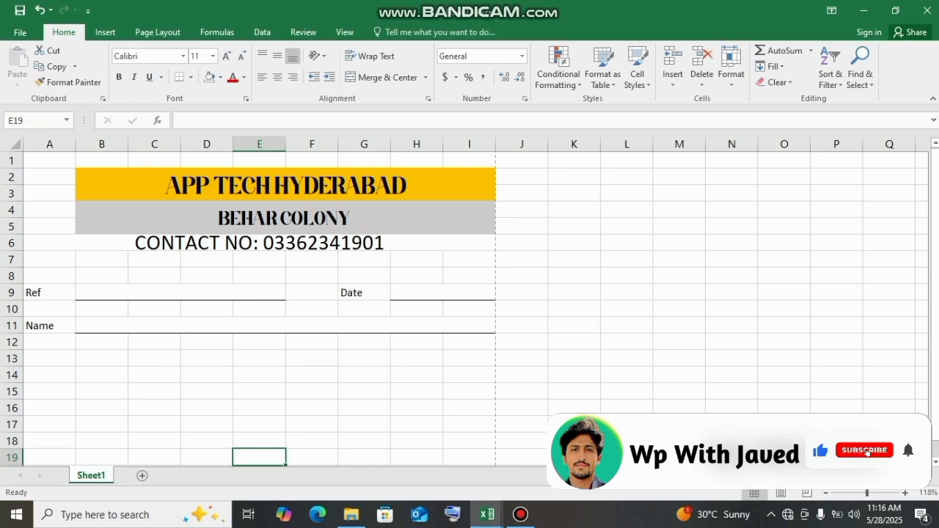
# - Enter the table headings SR : No in cell A13 and Description in cell B13
pyautogui.click(84, 348)
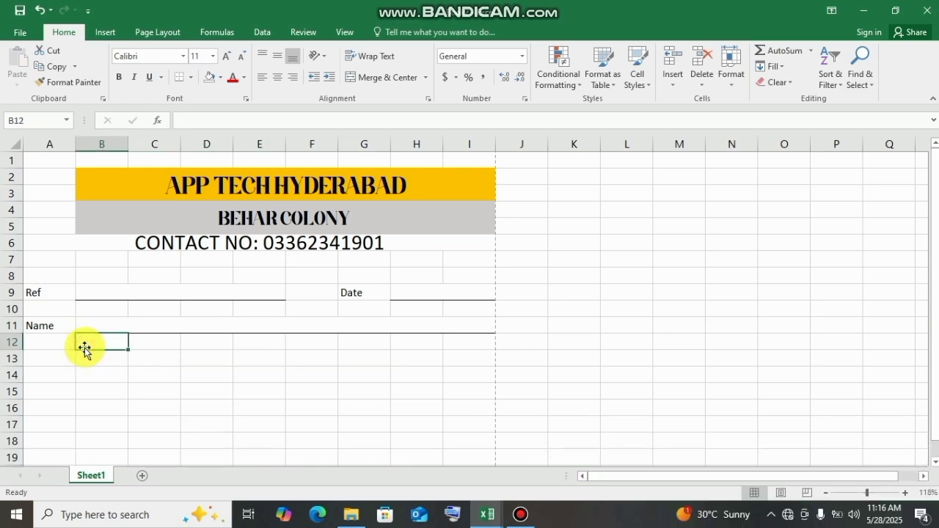
pyautogui.press('Left')
pyautogui.press('Down')
pyautogui.press('Down')
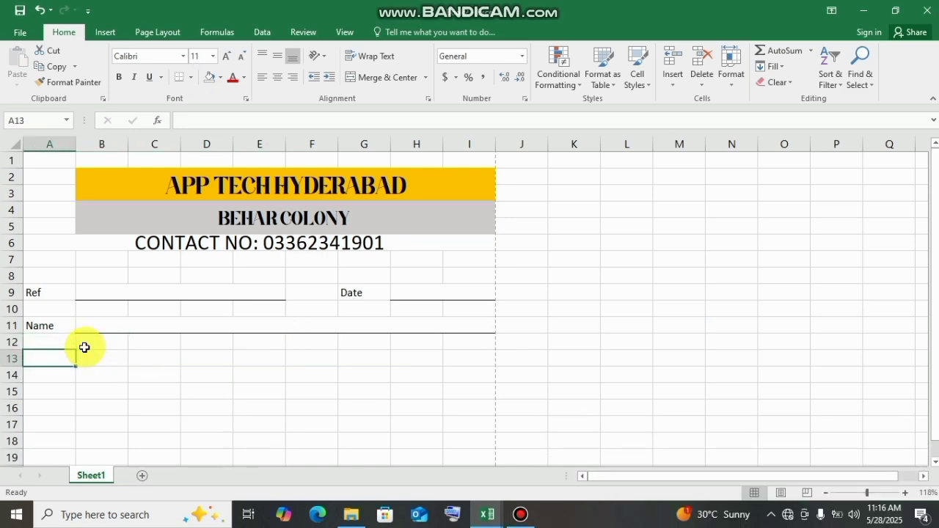
pyautogui.press('Up')
pyautogui.write('SR')
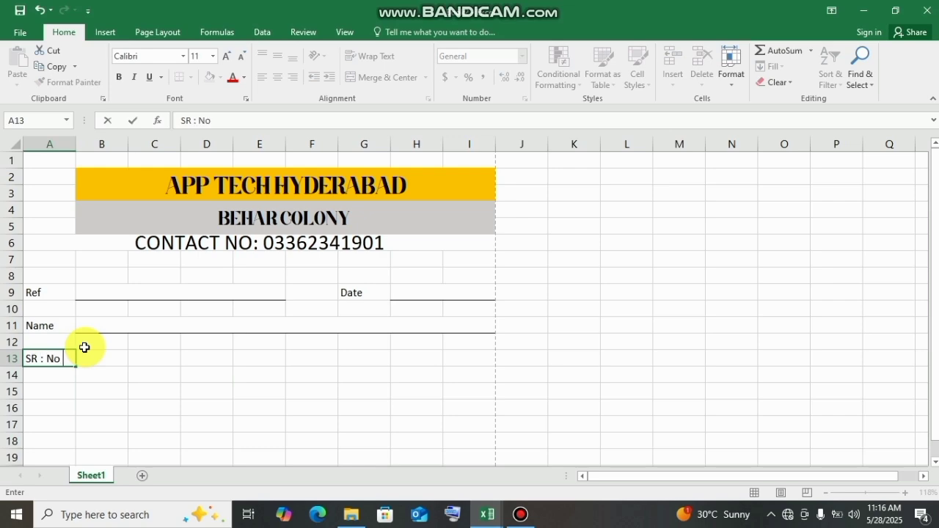
pyautogui.click(85, 351)
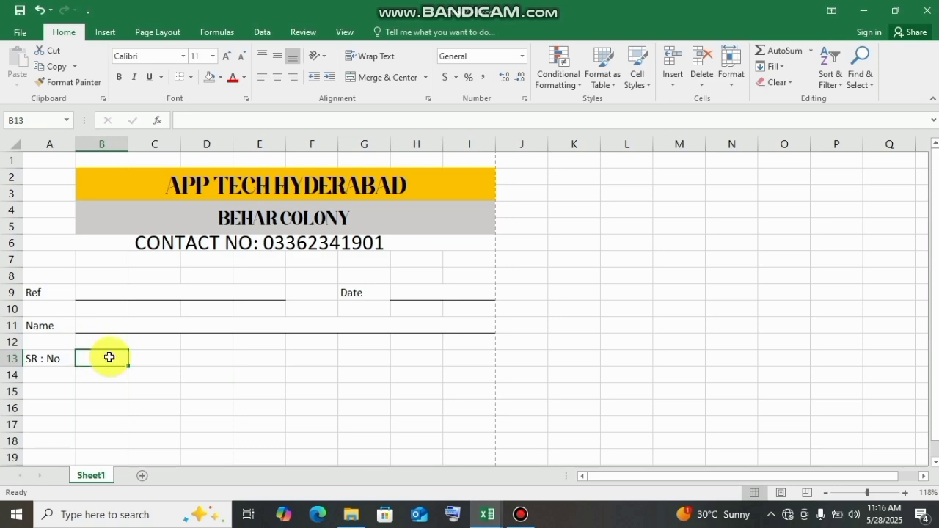
pyautogui.write('escription')
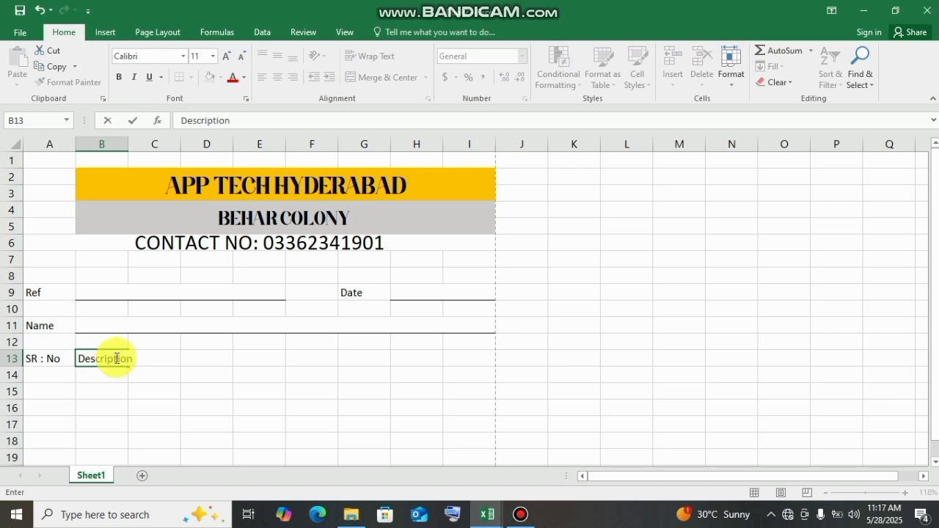
# - Merge and center the Description heading across cells B13 to F13
pyautogui.click(161, 373)
pyautogui.moveTo(104, 356); pyautogui.dragTo(386, 356)
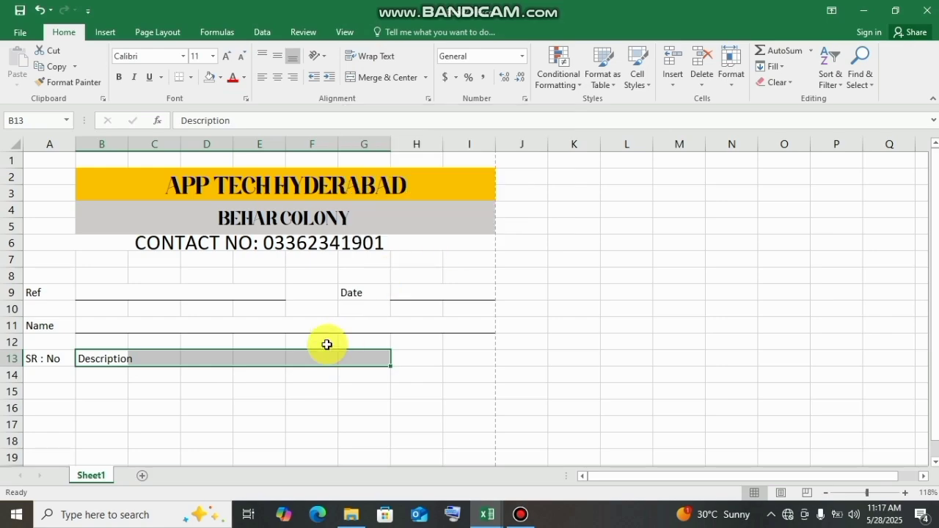
pyautogui.click(326, 342)
pyautogui.moveTo(88, 359); pyautogui.dragTo(320, 359)
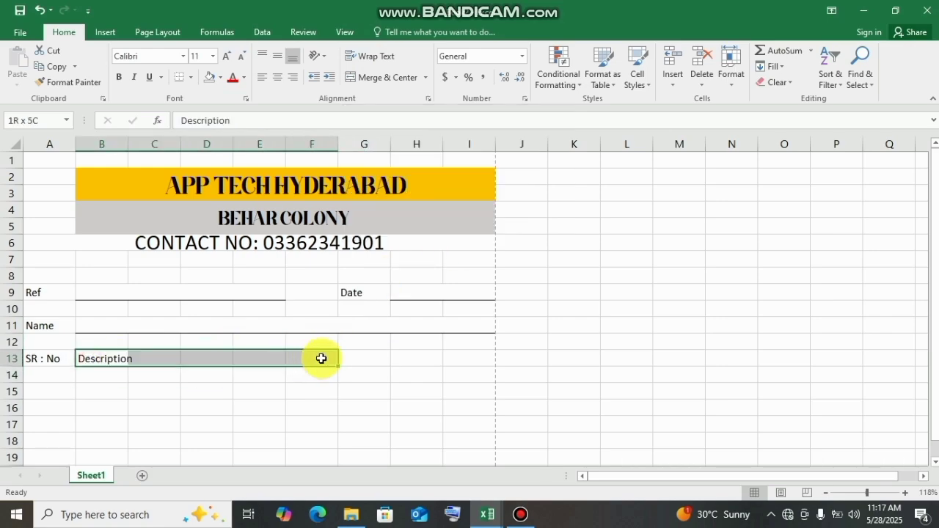
pyautogui.click(387, 78)
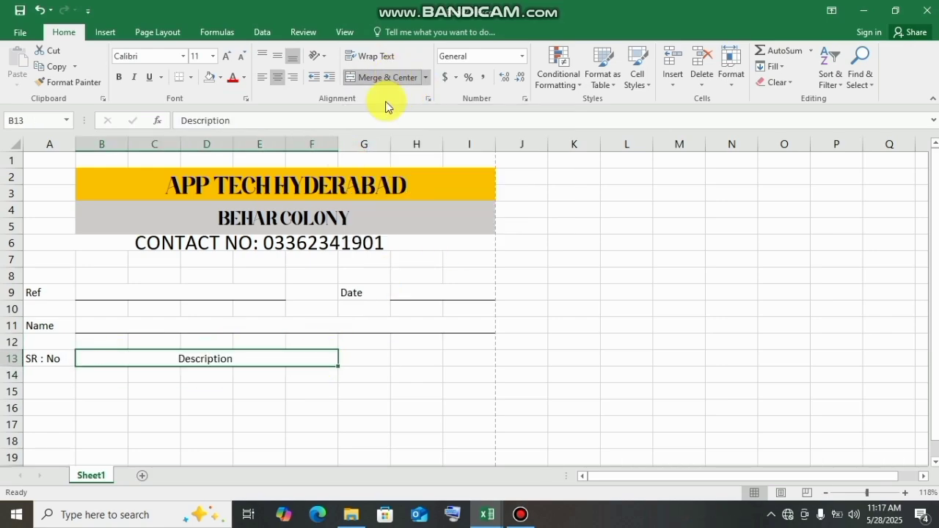
# - Enter the table headings QTY in cell G13 and UNIT PRICE in cell H13
pyautogui.click(362, 361)
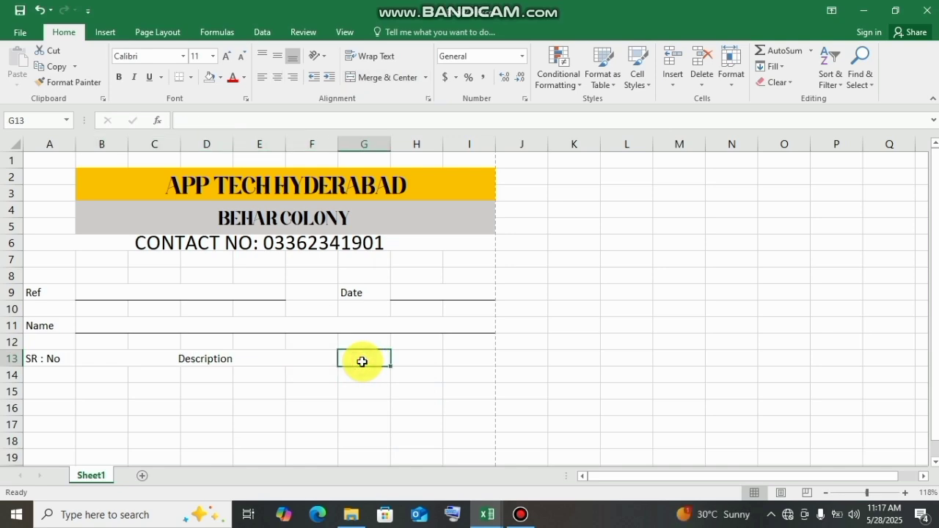
pyautogui.write('QTY')
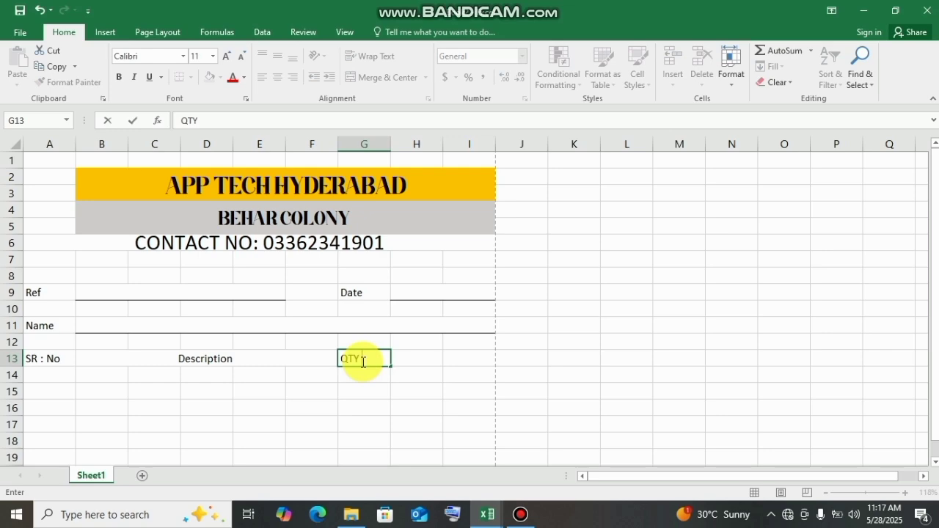
pyautogui.click(407, 361)
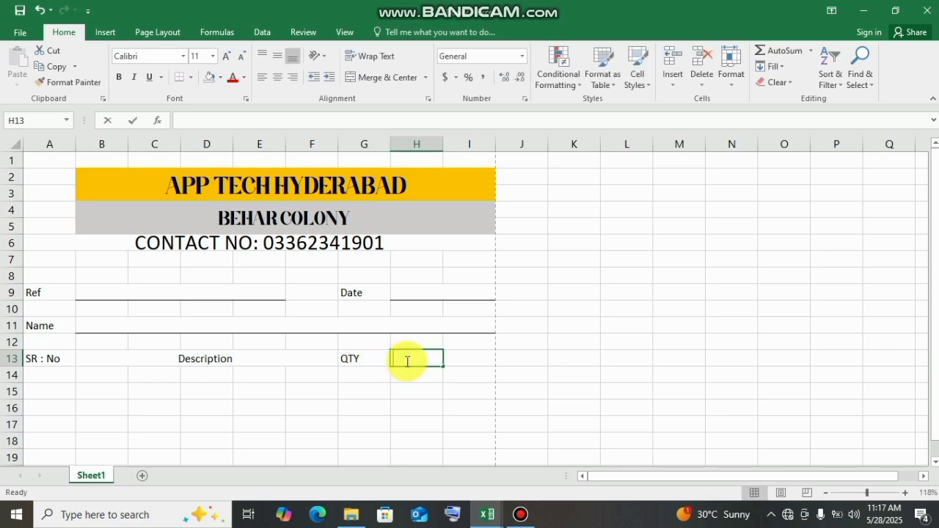
pyautogui.write('UNIT PRICE')
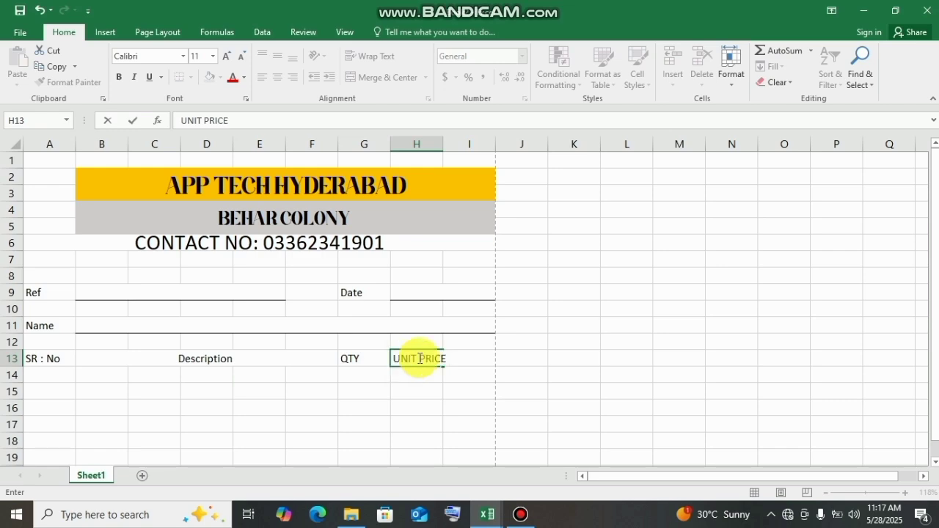
pyautogui.click(435, 359)
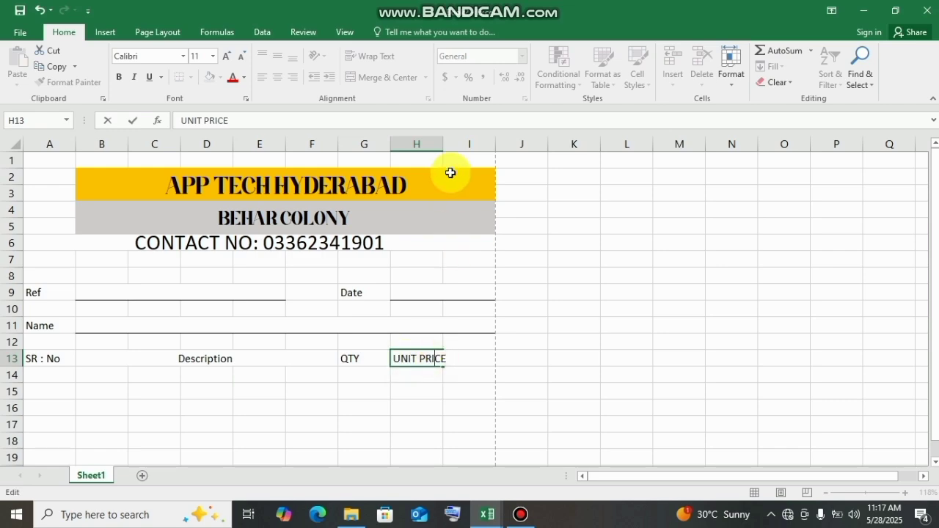
# - Auto-fit column H to its contents and enter the heading Total in cell I13
pyautogui.click(440, 143)
pyautogui.doubleClick(443, 143)
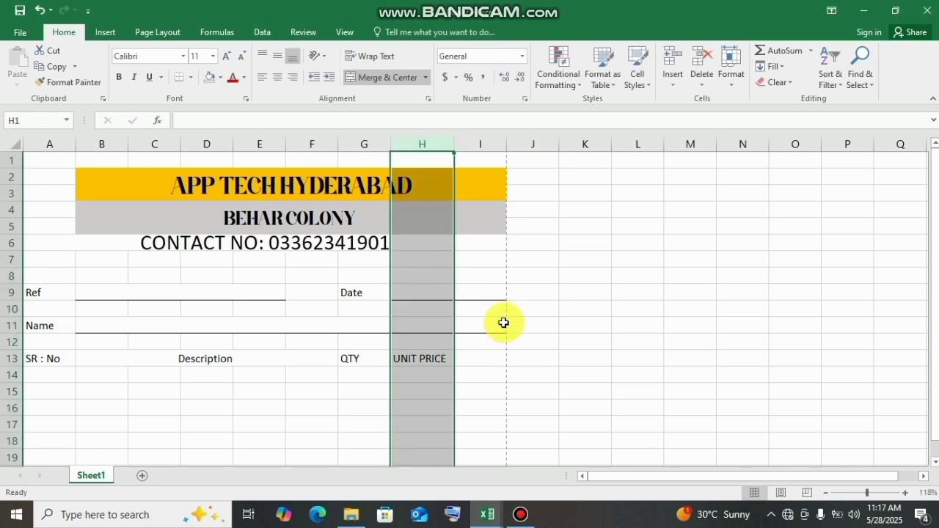
pyautogui.click(477, 360)
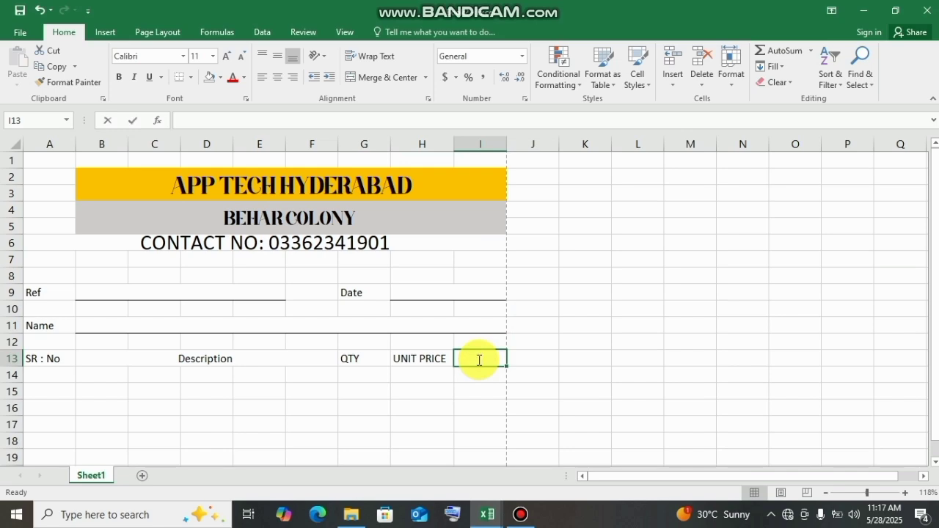
pyautogui.write('Tota')
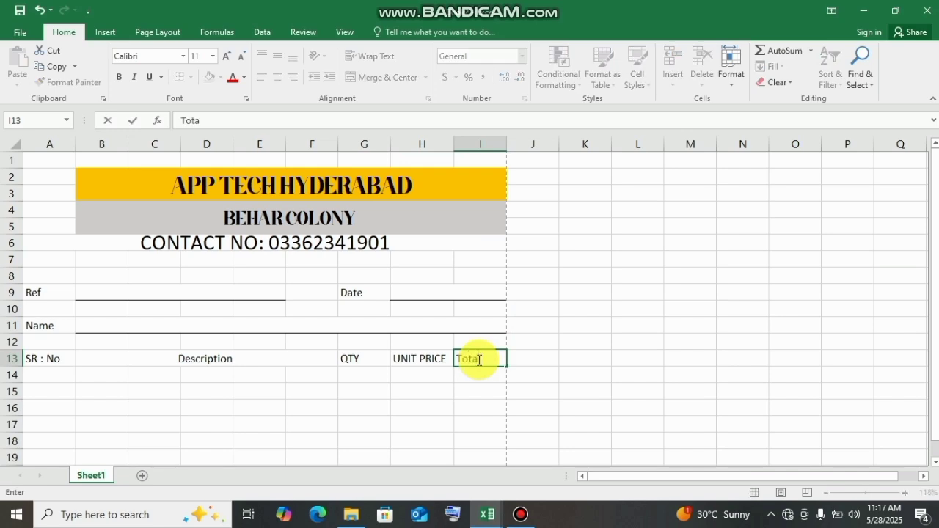
pyautogui.write('l')
pyautogui.click(591, 358)
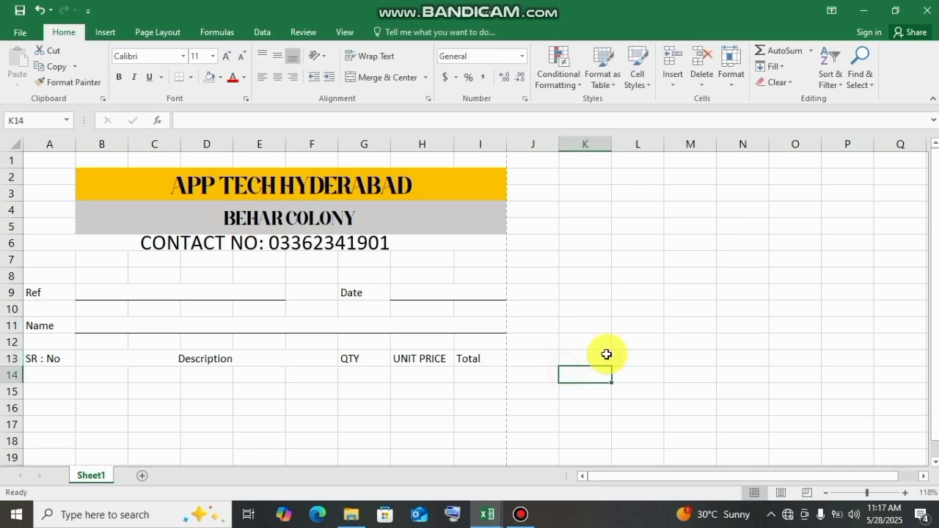
# - Fill the merged Description cell B13:F13 down to row 48 to repeat its merge in every table row
pyautogui.moveTo(934, 293); pyautogui.dragTo(935, 302)
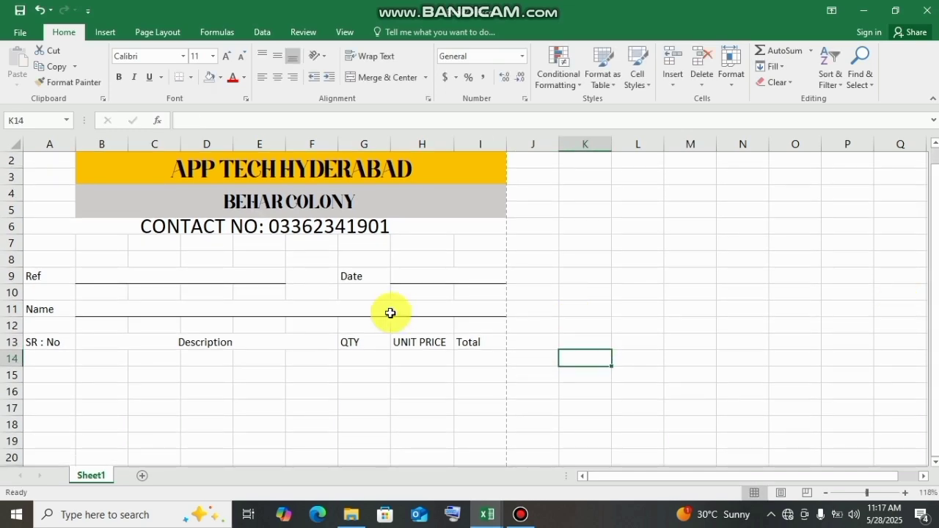
pyautogui.moveTo(58, 339); pyautogui.dragTo(477, 344)
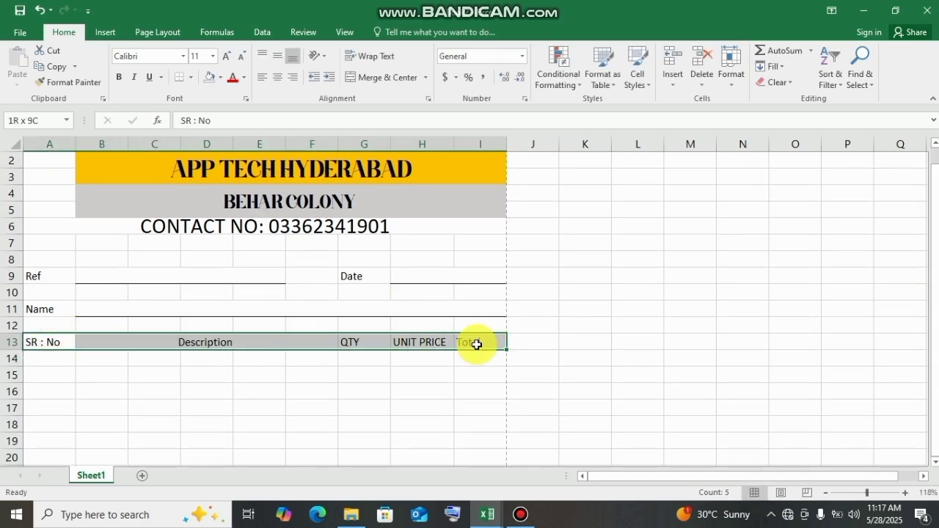
pyautogui.click(396, 363)
pyautogui.click(100, 342)
pyautogui.moveTo(203, 344)
pyautogui.mouseDown()
pyautogui.moveTo(325, 345)
pyautogui.moveTo(321, 509)
pyautogui.moveTo(315, 409)
pyautogui.moveTo(314, 425)
pyautogui.mouseUp()
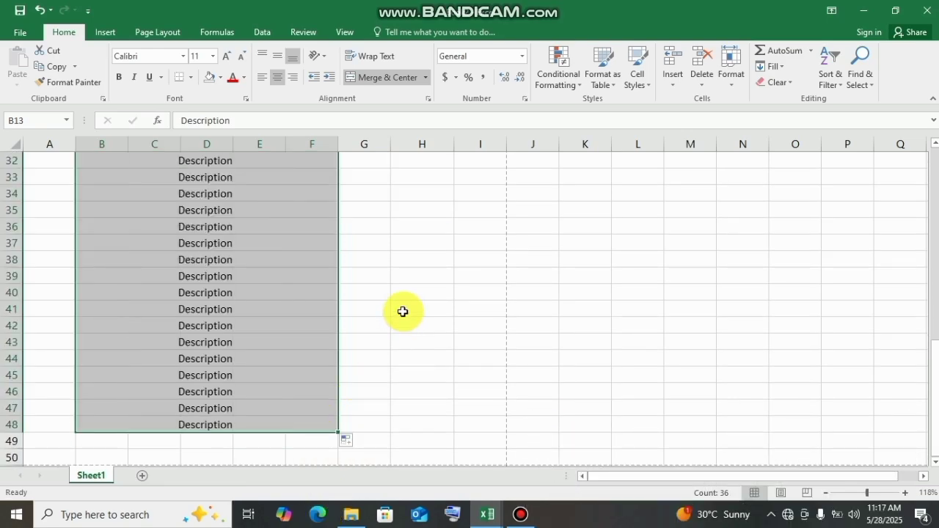
# - Clear the copied Description text from rows 14 to 48, keeping the merged cells
pyautogui.click(402, 312)
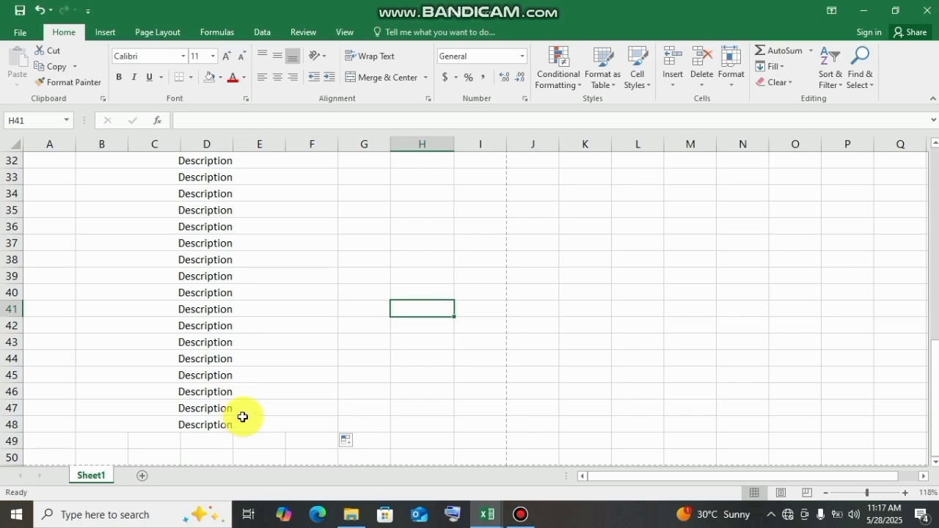
pyautogui.moveTo(243, 419); pyautogui.dragTo(208, 195)
pyautogui.press('Delete')
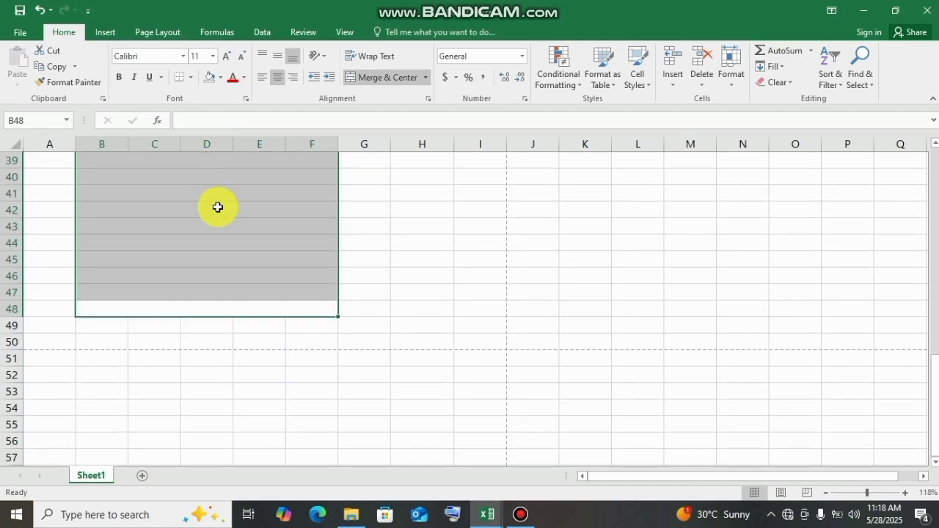
pyautogui.click(302, 273)
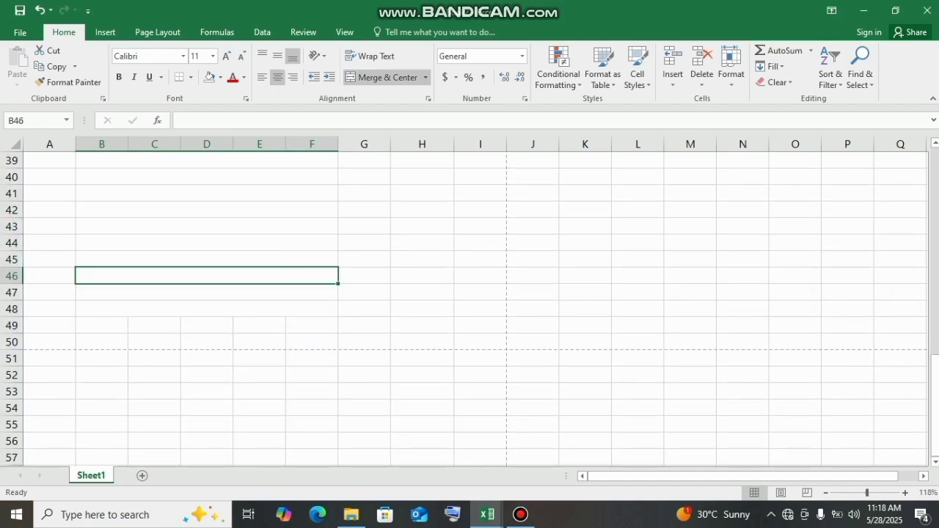
# - Enter 1 in cell A14 and fill the serial numbers down as a series to 35 in A48
pyautogui.moveTo(932, 391); pyautogui.dragTo(935, 237)
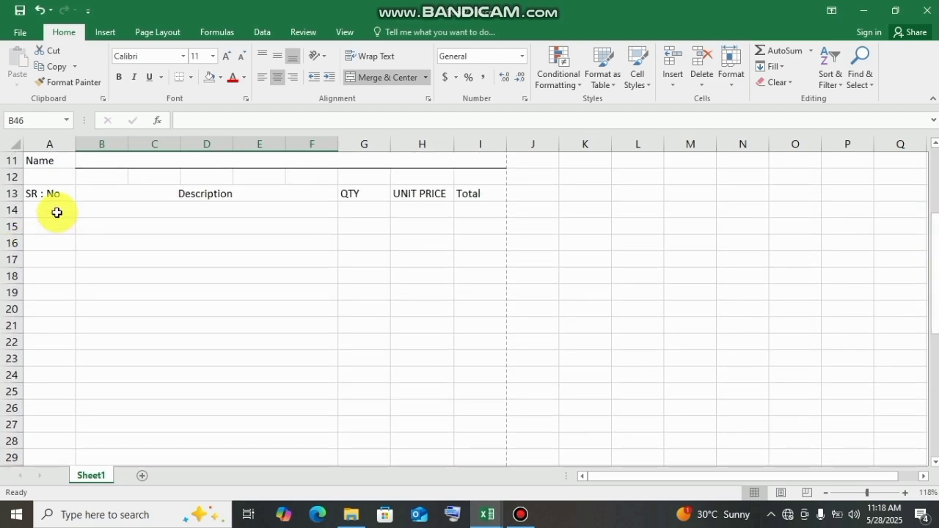
pyautogui.click(56, 212)
pyautogui.write('1')
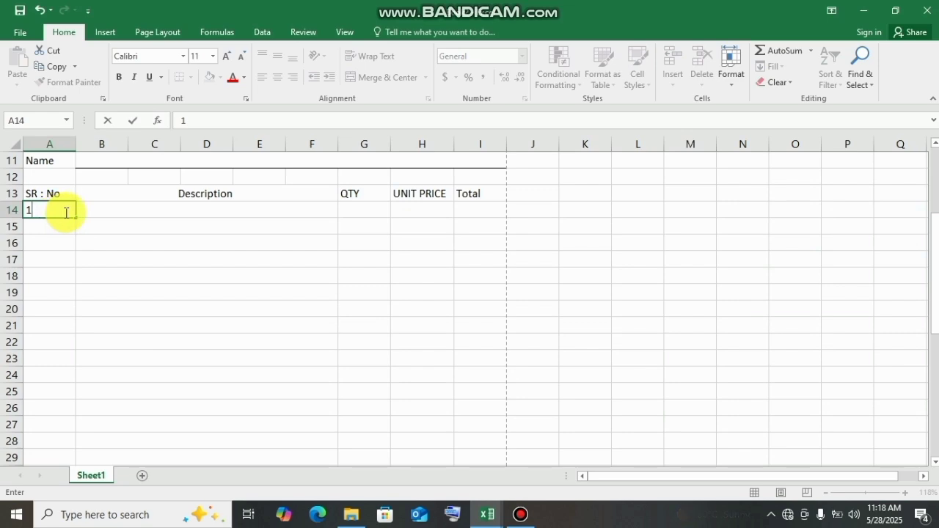
pyautogui.click(74, 215)
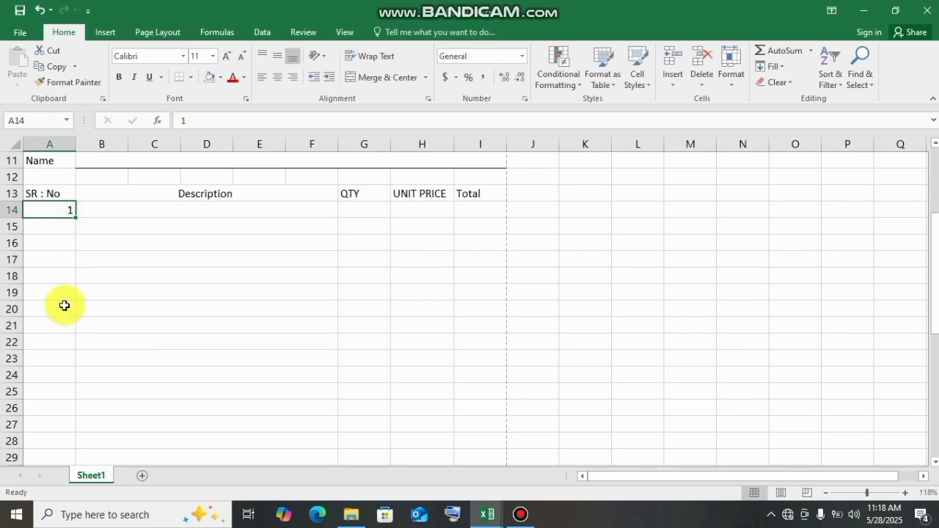
pyautogui.moveTo(74, 217); pyautogui.dragTo(80, 442)
pyautogui.click(172, 377)
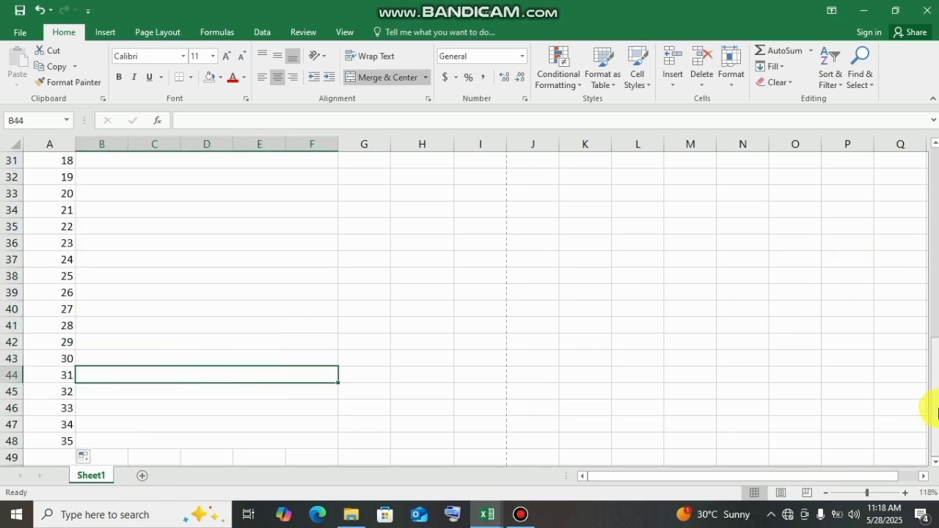
# - Fill in the first item row with description Keyboard, quantity 50 and unit price 150
pyautogui.moveTo(928, 391); pyautogui.dragTo(924, 447)
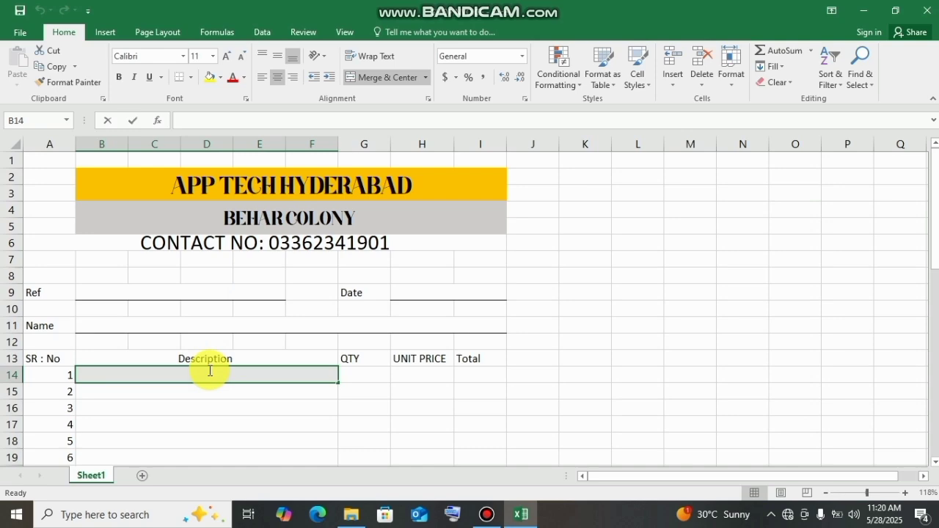
pyautogui.write('Key')
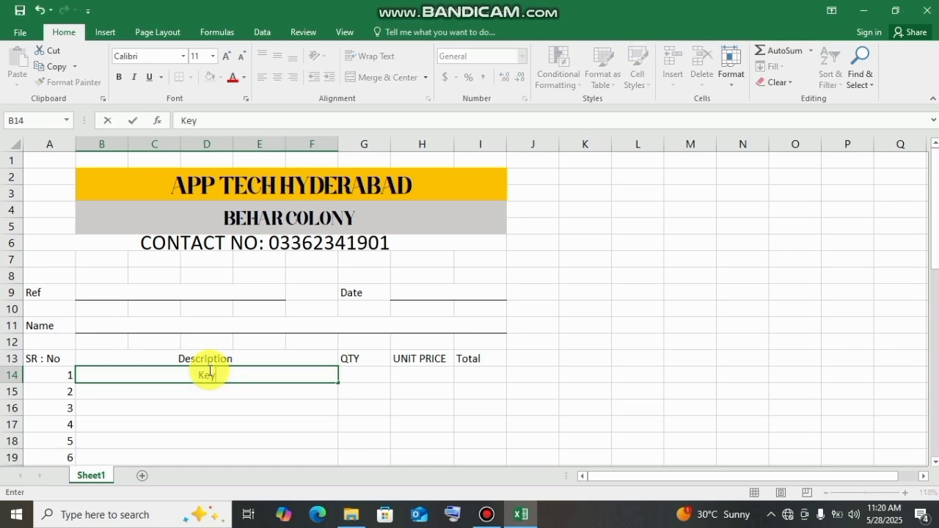
pyautogui.write('board')
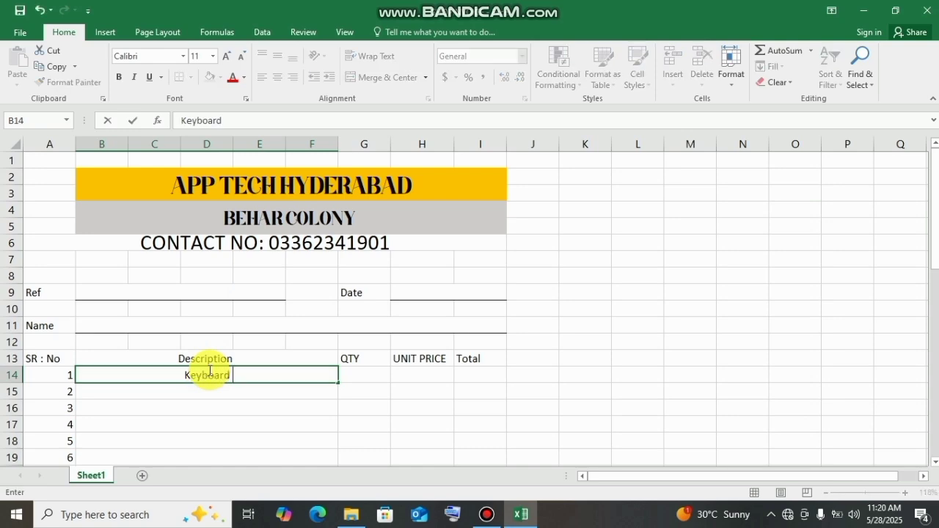
pyautogui.click(360, 374)
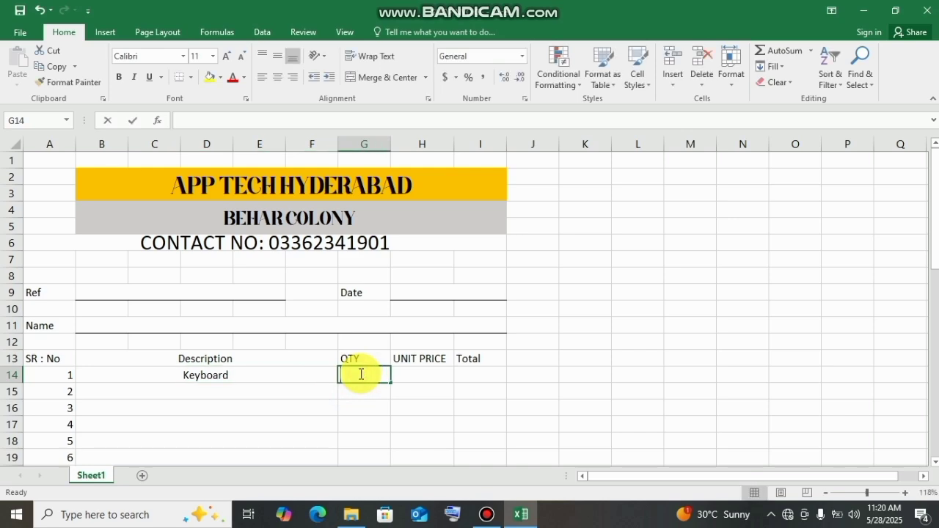
pyautogui.write('50')
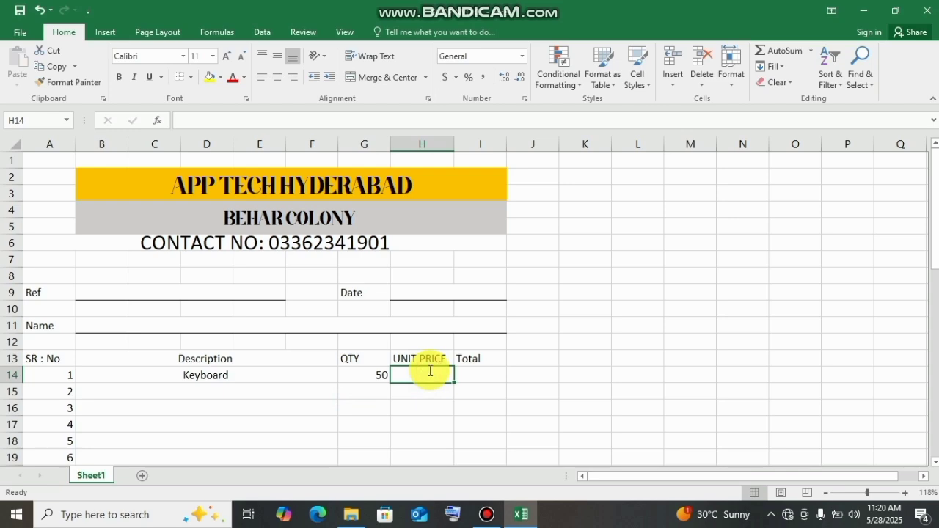
pyautogui.write('150')
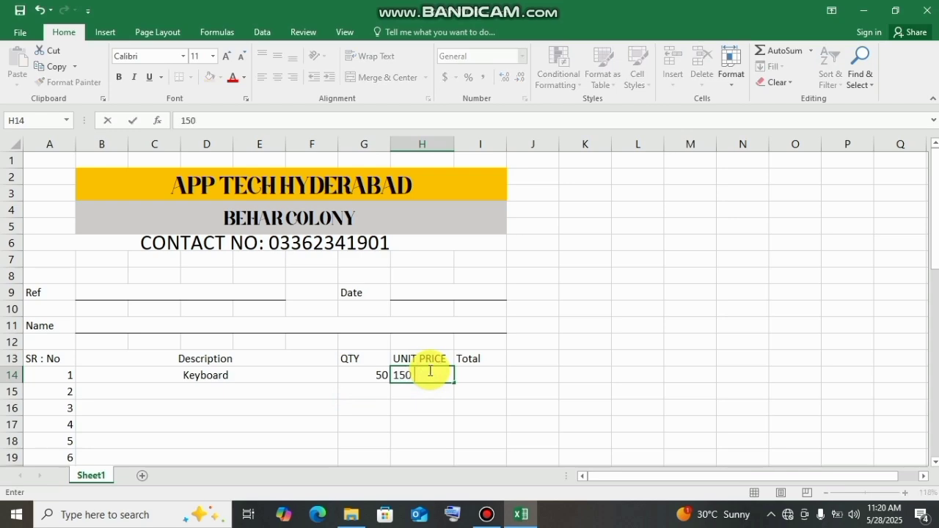
pyautogui.click(477, 377)
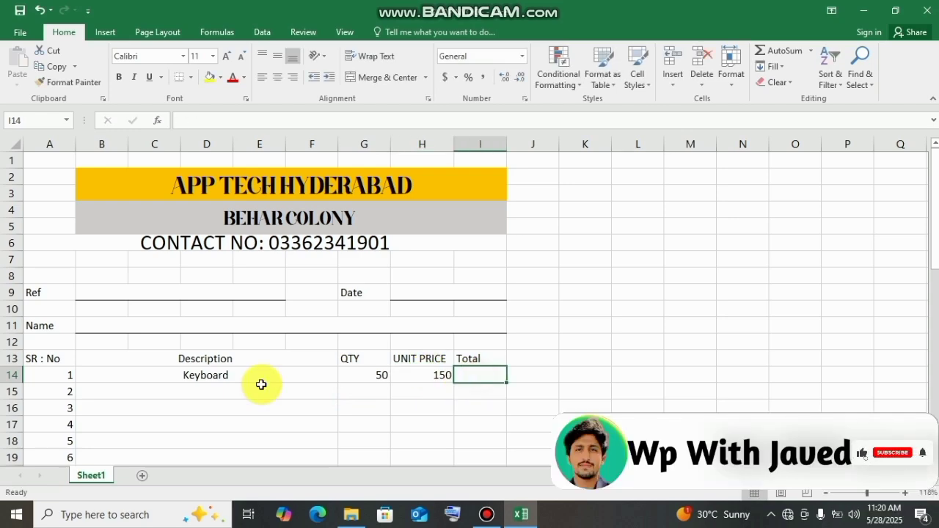
# - Enter the item descriptions mouse, PC, LCD and Ram in rows 15 to 18
pyautogui.click(114, 397)
pyautogui.write('mou')
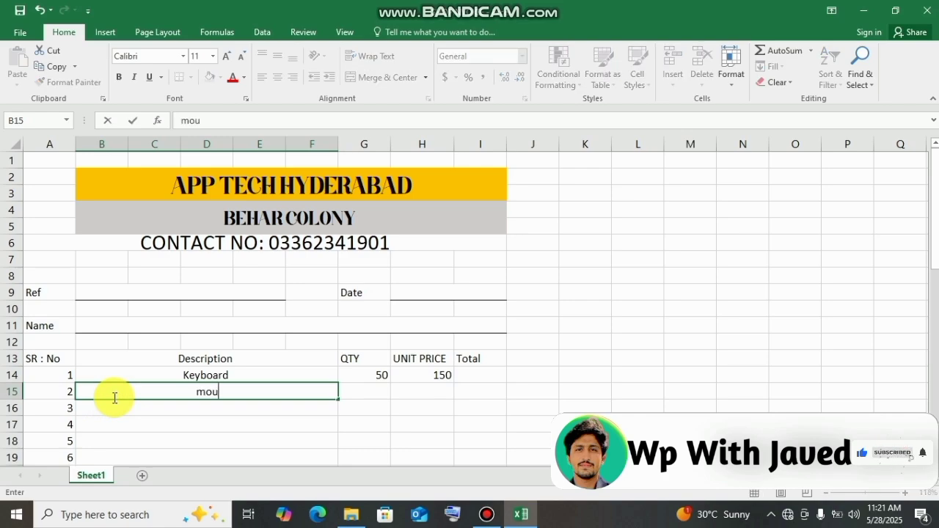
pyautogui.write('se')
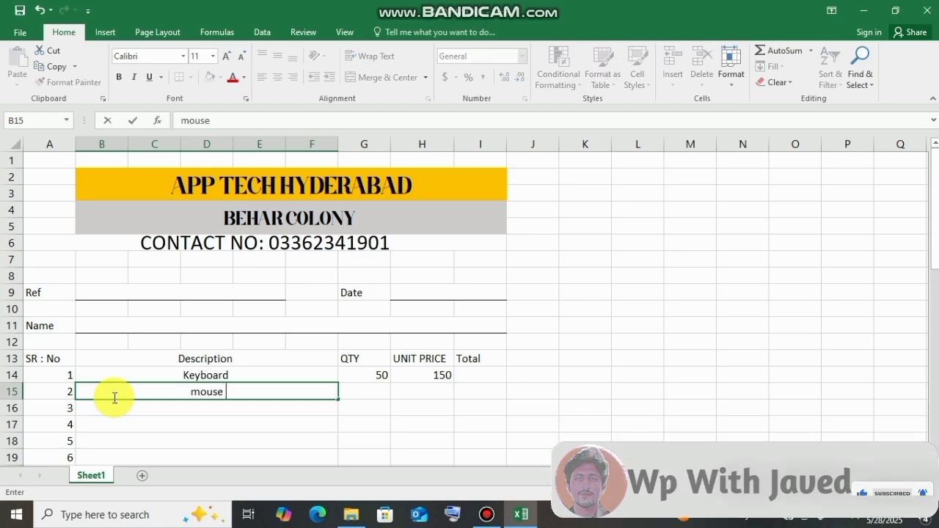
pyautogui.press('Return')
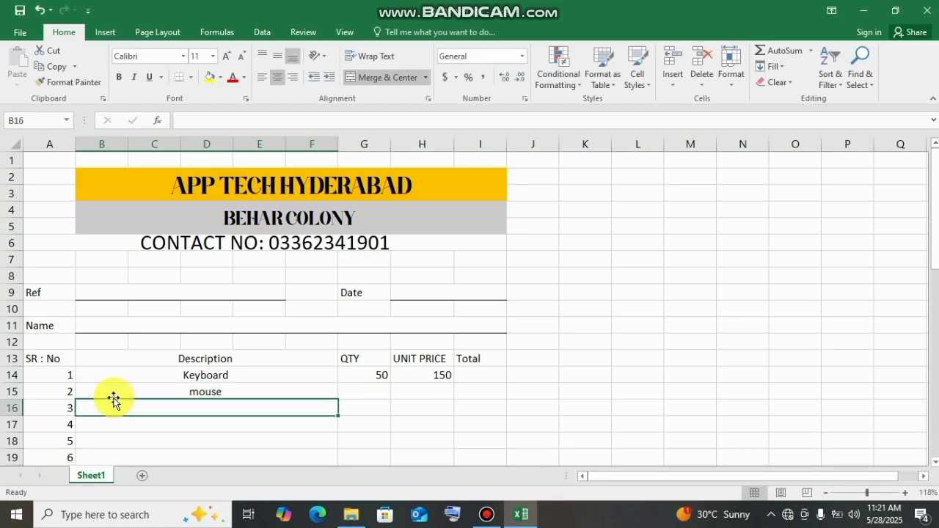
pyautogui.write('PC')
pyautogui.press('Return')
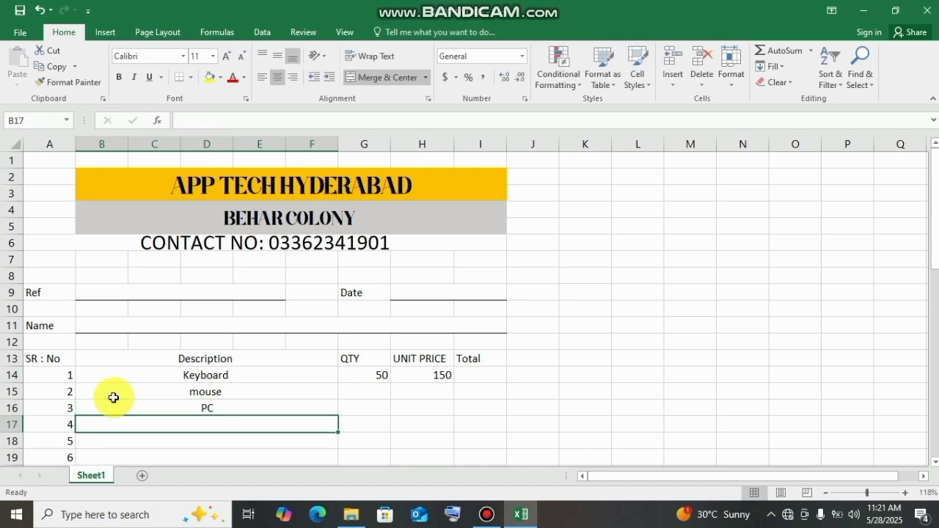
pyautogui.write('LCD')
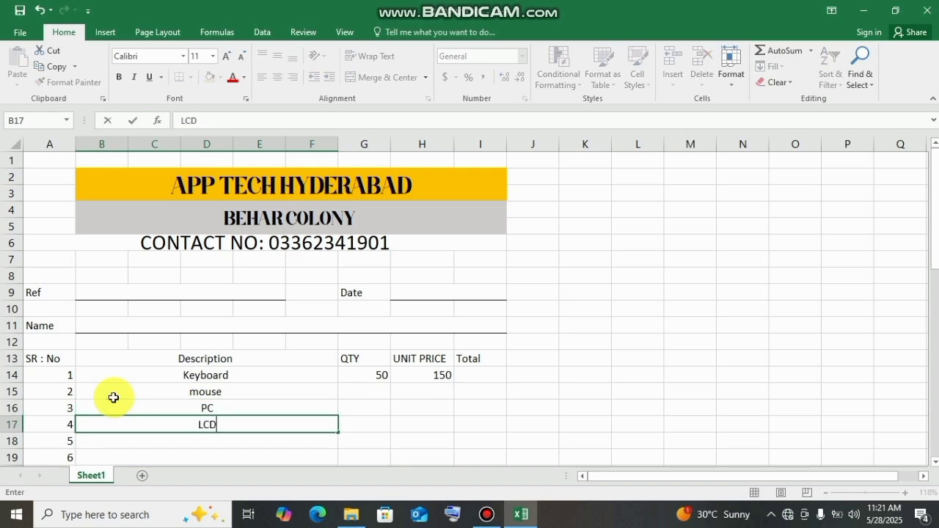
pyautogui.press('Return')
pyautogui.write('Ram')
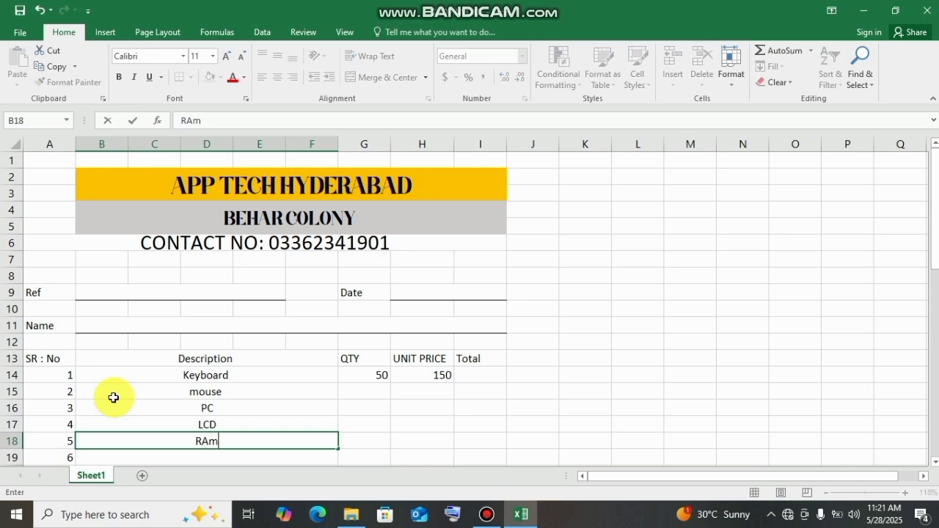
pyautogui.press('Return')
pyautogui.press('Right')
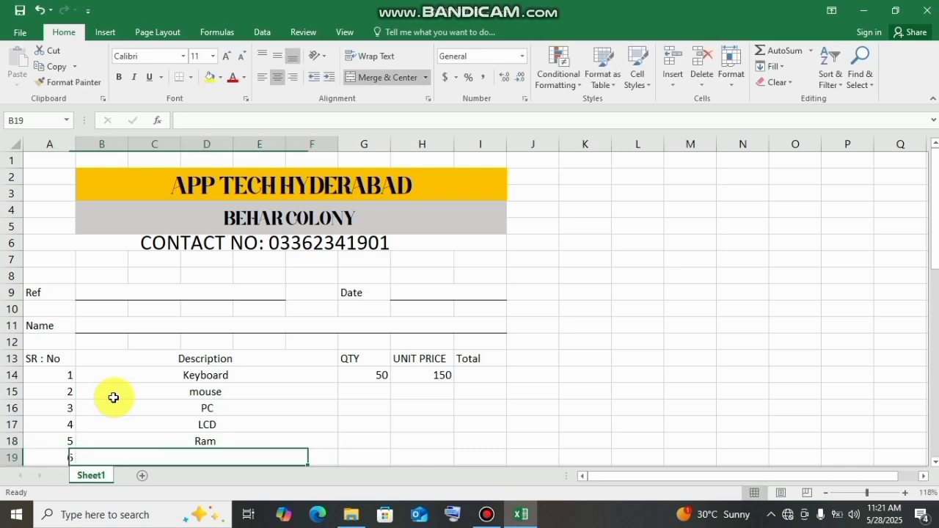
# - Enter the description Rom in row 19 and the quantities 60, 70, 40, 30 and 20 in G15 to G19
pyautogui.write('Rom')
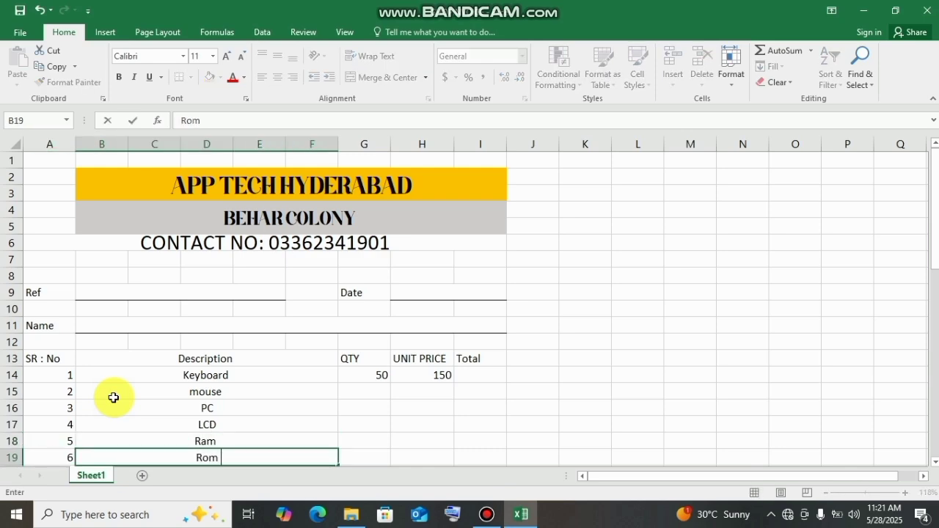
pyautogui.press('Up')
pyautogui.press('Up')
pyautogui.press('Up')
pyautogui.press('Up')
pyautogui.press('Up')
pyautogui.press('Right')
pyautogui.press('Down')
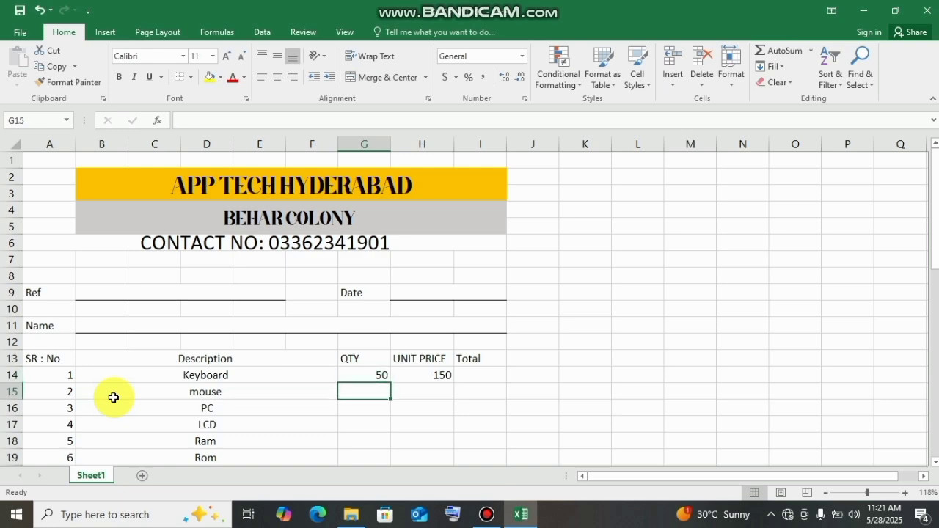
pyautogui.write('60')
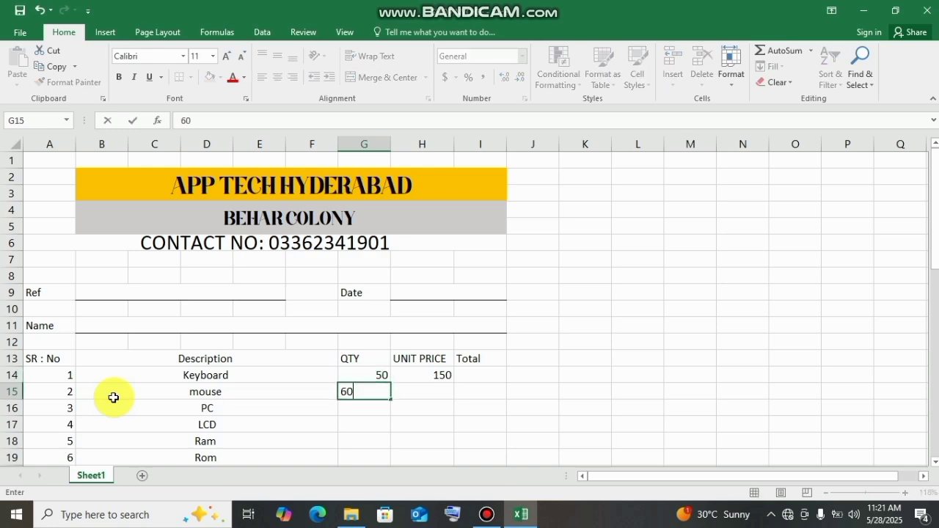
pyautogui.press('Return')
pyautogui.write('70')
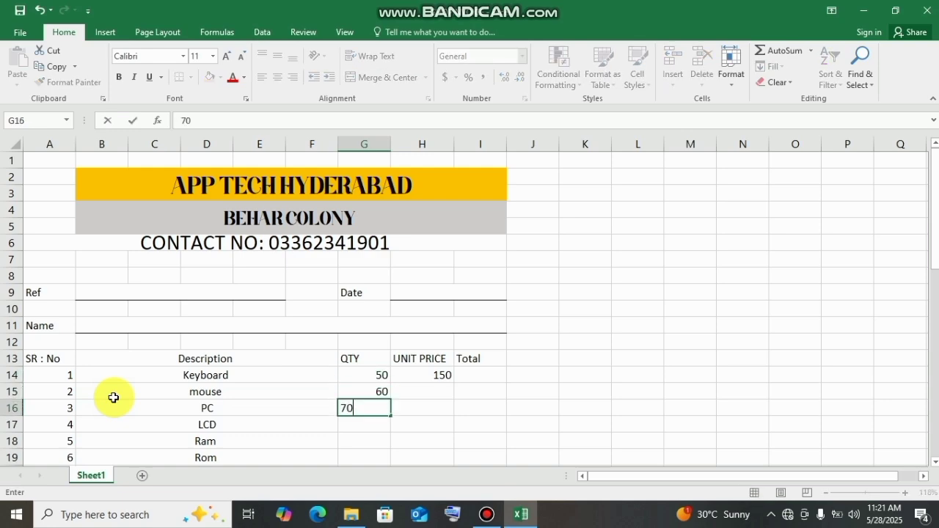
pyautogui.press('Return')
pyautogui.write('40')
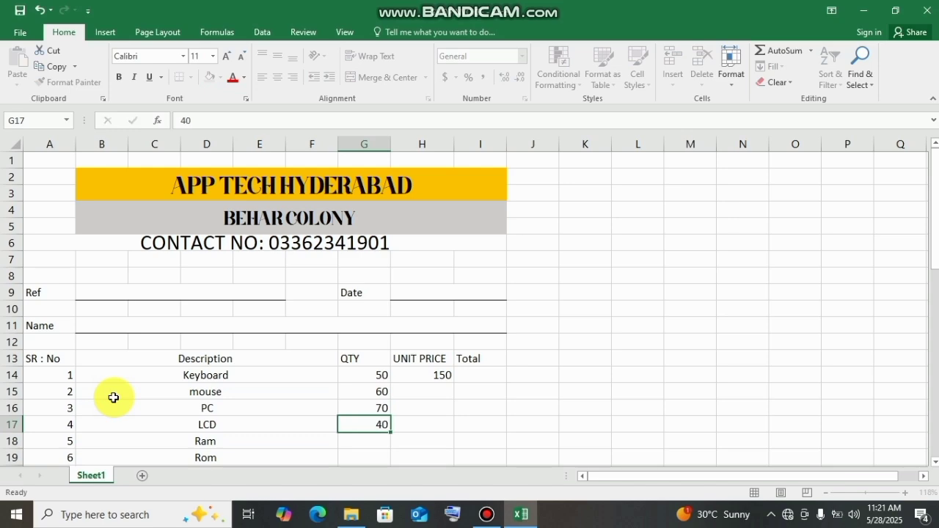
pyautogui.press('Return')
pyautogui.write('30')
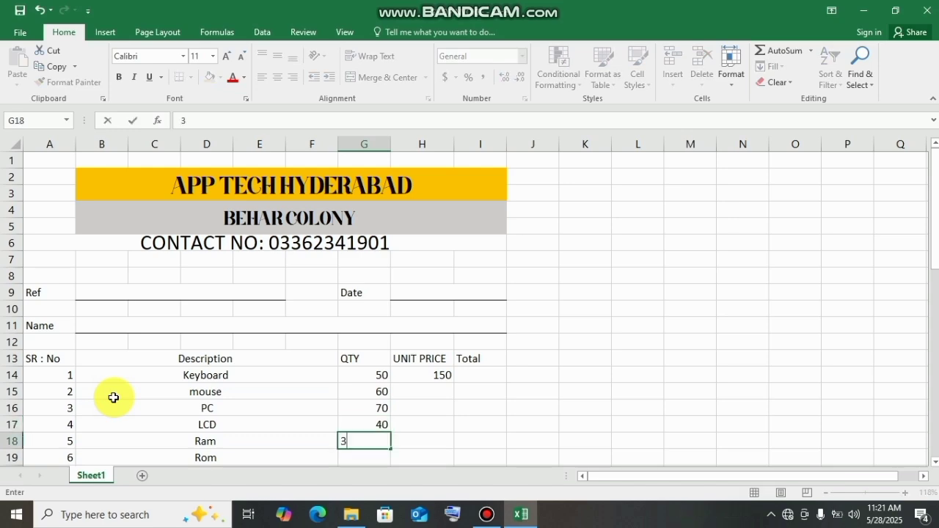
pyautogui.press('Return')
pyautogui.write('2')
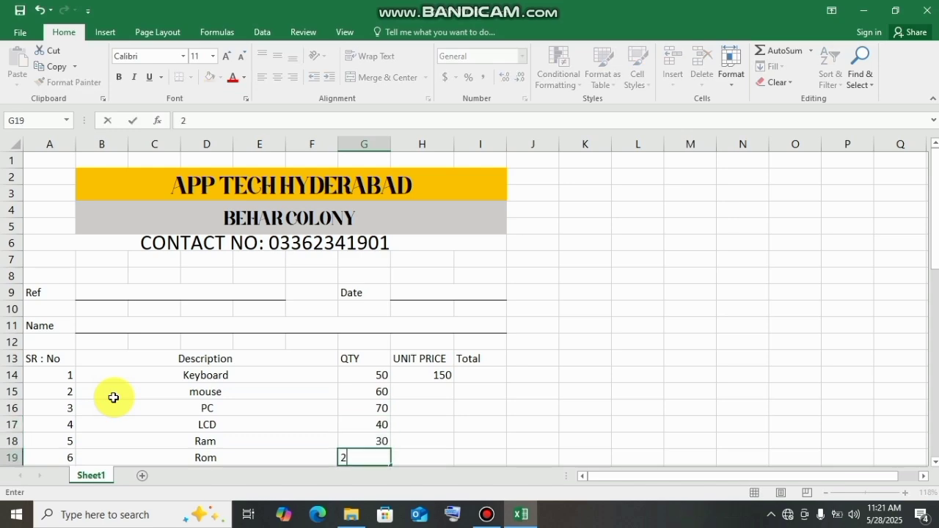
pyautogui.press('Tab')
# - Enter the unit prices 500, 6000, 7000, 750 and 600 in cells H15 to H19
pyautogui.press('Up')
pyautogui.press('Up')
pyautogui.press('Up')
pyautogui.press('Up')
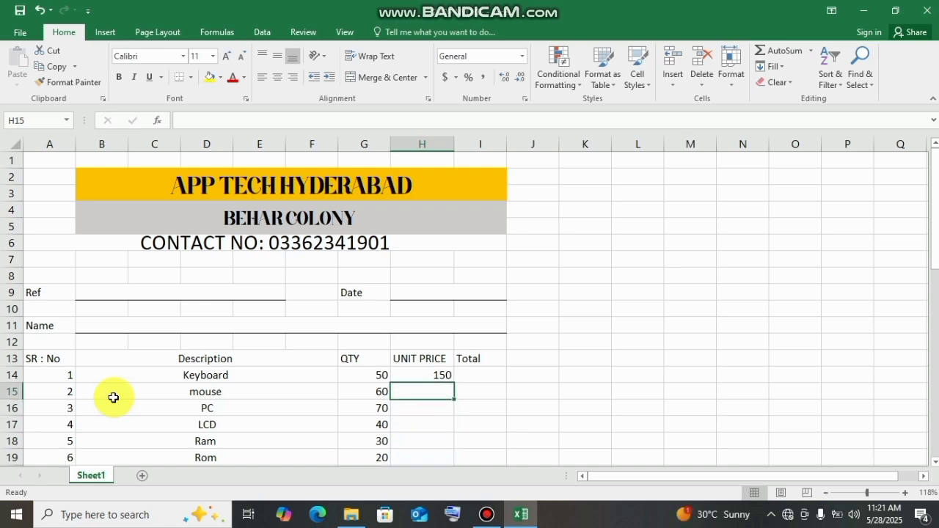
pyautogui.write('500')
pyautogui.press('Return')
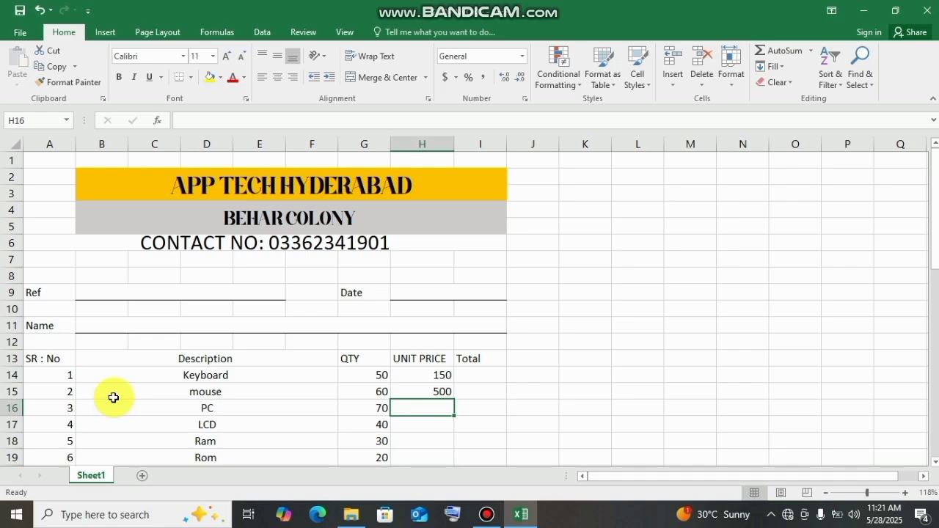
pyautogui.write('600')
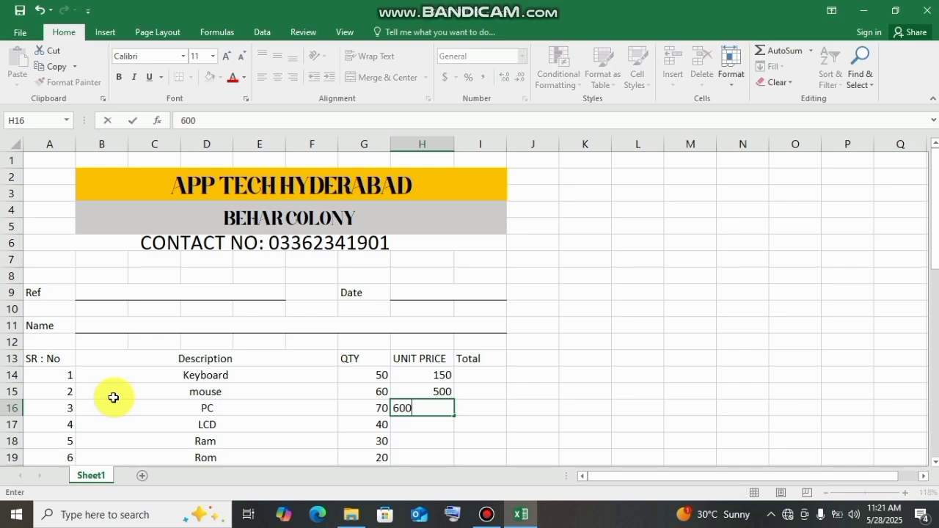
pyautogui.write('0')
pyautogui.press('Return')
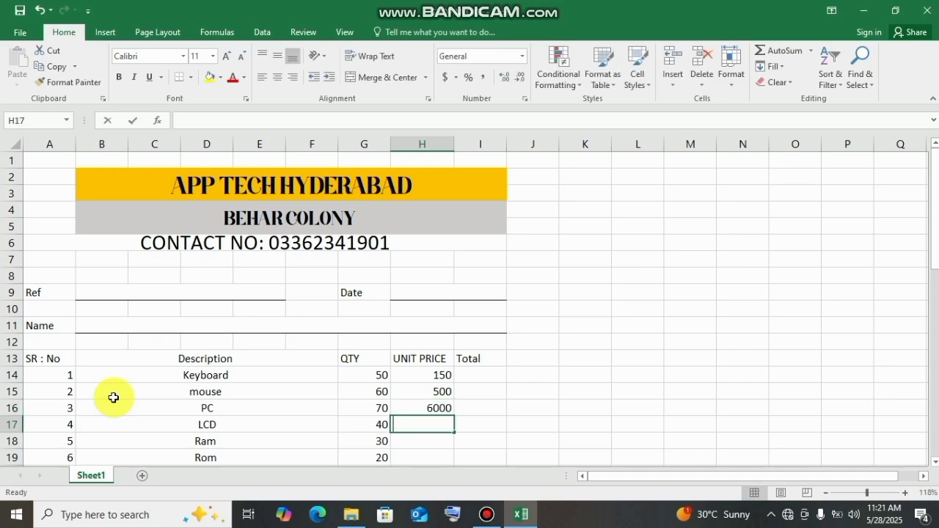
pyautogui.write('7000')
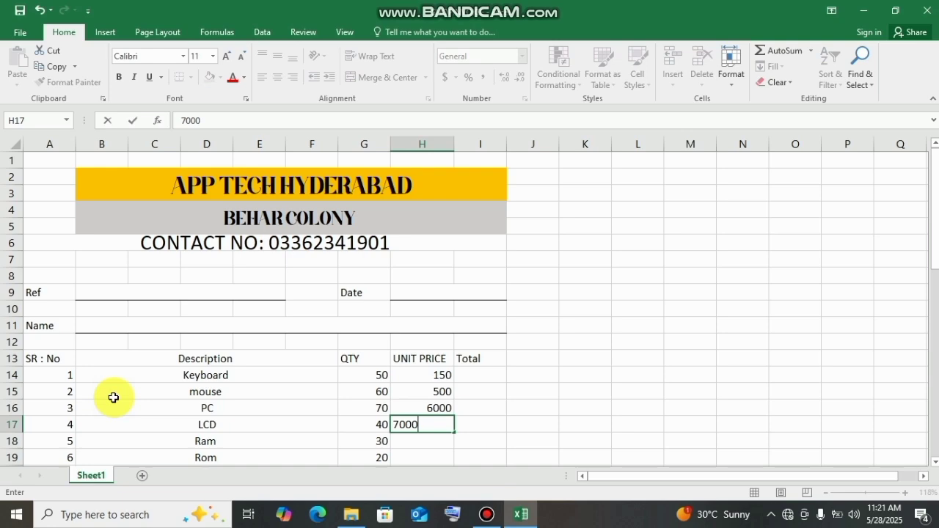
pyautogui.press('Return')
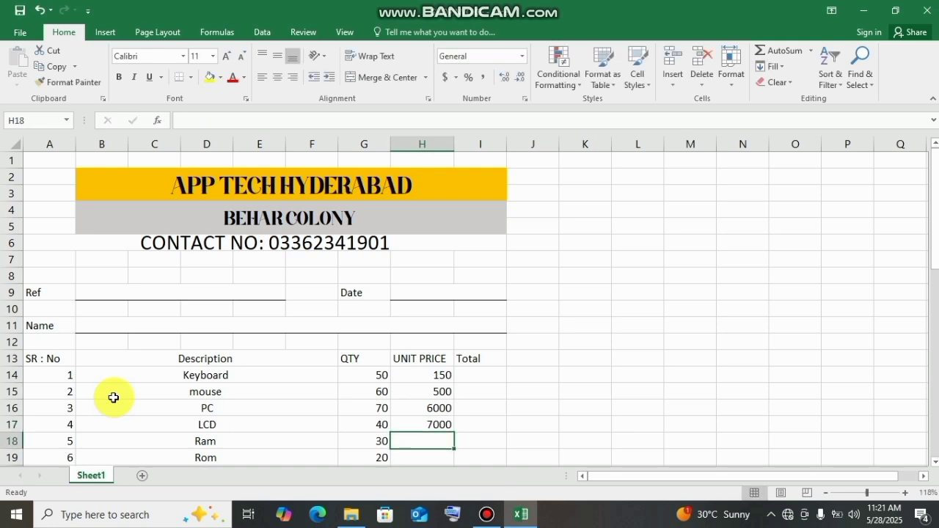
pyautogui.write('7')
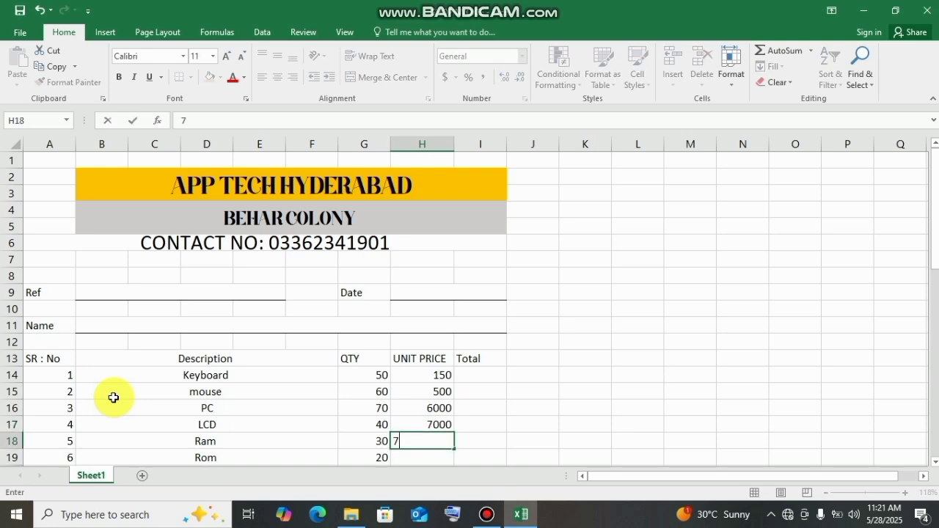
pyautogui.write('50')
pyautogui.press('Return')
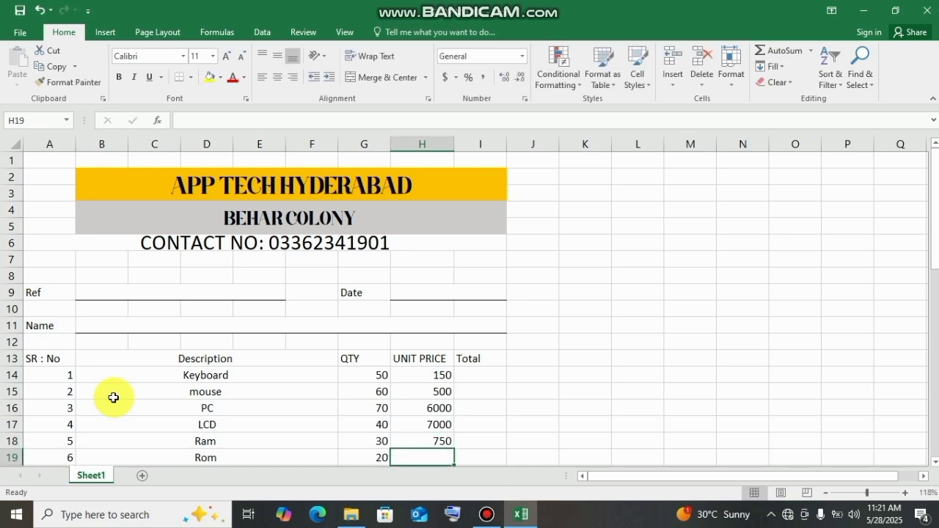
pyautogui.write('6000')
pyautogui.press('BackSpace')
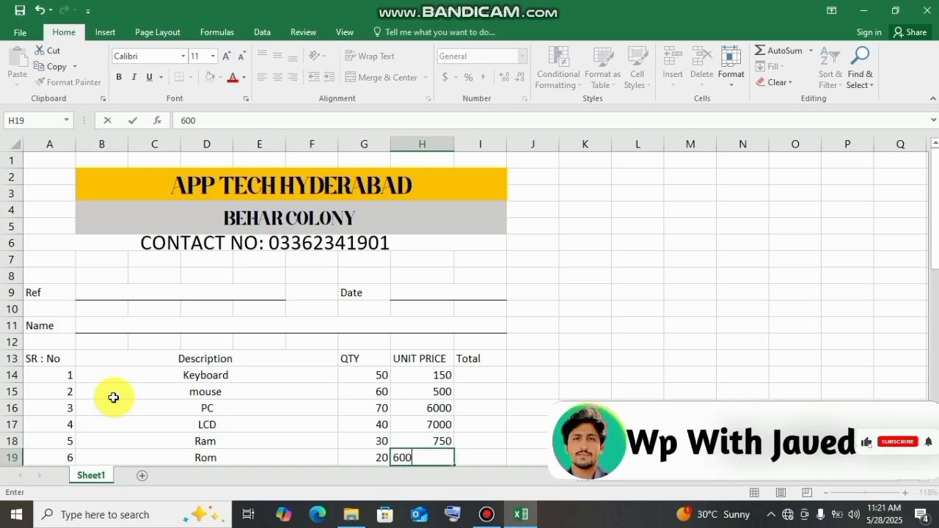
pyautogui.press('Up')
pyautogui.press('Up')
pyautogui.press('Up')
pyautogui.press('Up')
pyautogui.press('Up')
pyautogui.press('Up')
# - Calculate the Keyboard row's total in cell I14 with the formula =G14*H14
pyautogui.press('Right')
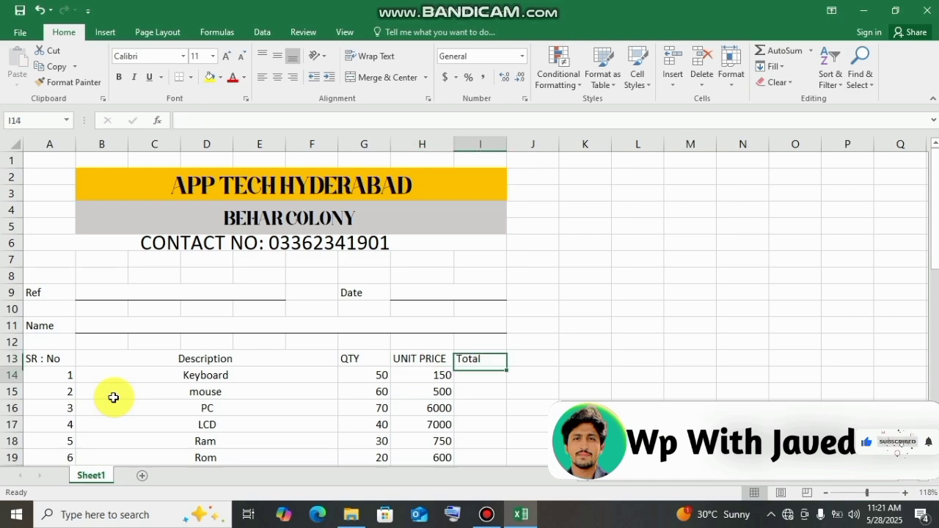
pyautogui.press('Down')
pyautogui.press('Down')
pyautogui.press('Down')
pyautogui.press('Down')
pyautogui.press('Up')
pyautogui.press('Up')
pyautogui.press('Up')
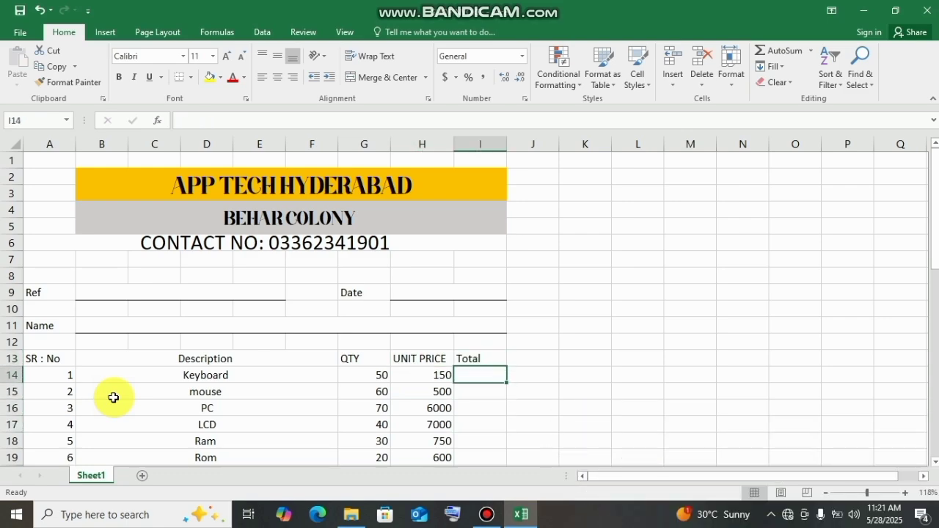
pyautogui.write('=')
pyautogui.press('Left')
pyautogui.press('Left')
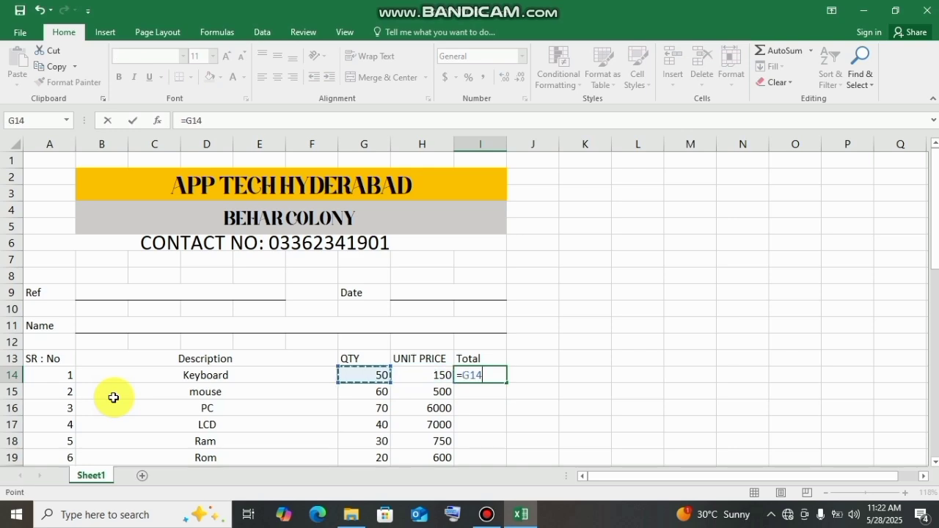
pyautogui.write('*')
pyautogui.press('Left')
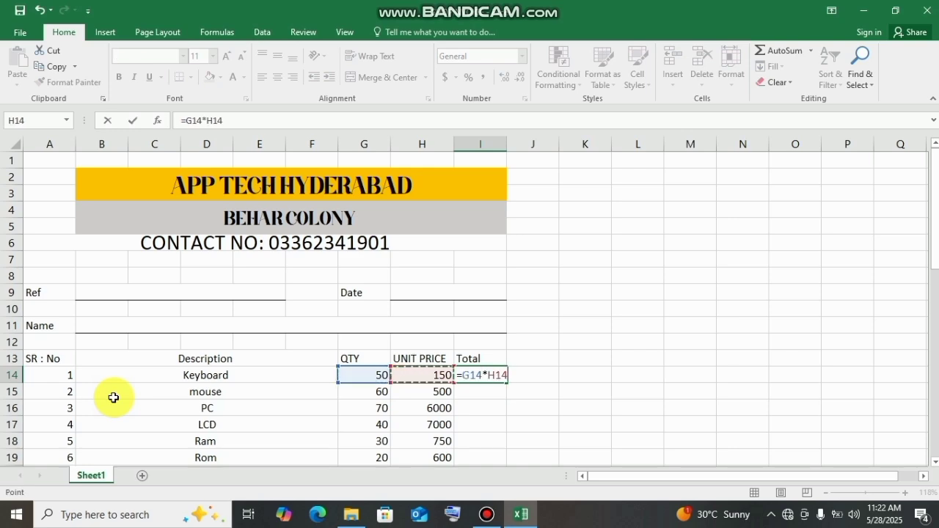
pyautogui.press('Return')
# - Fill the total formula from I14 down the Total column to I49
pyautogui.press('Up')
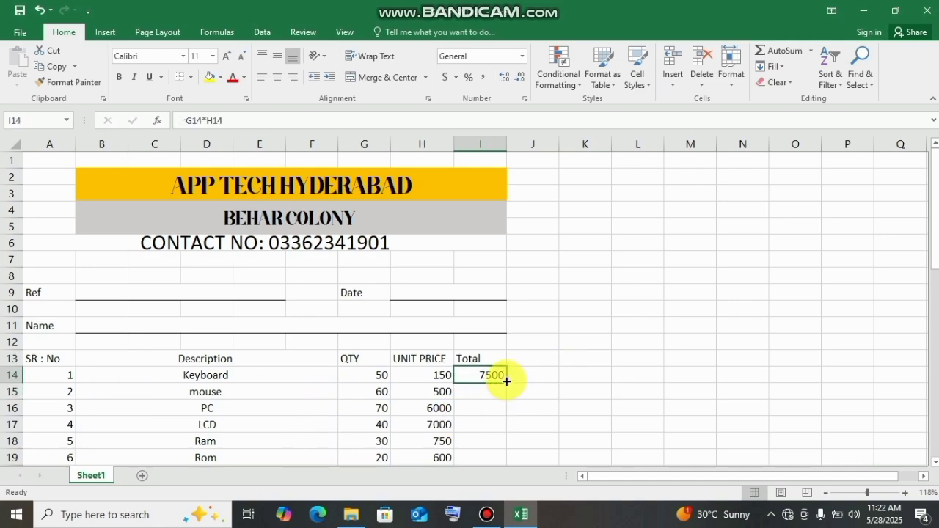
pyautogui.moveTo(504, 383); pyautogui.dragTo(478, 398)
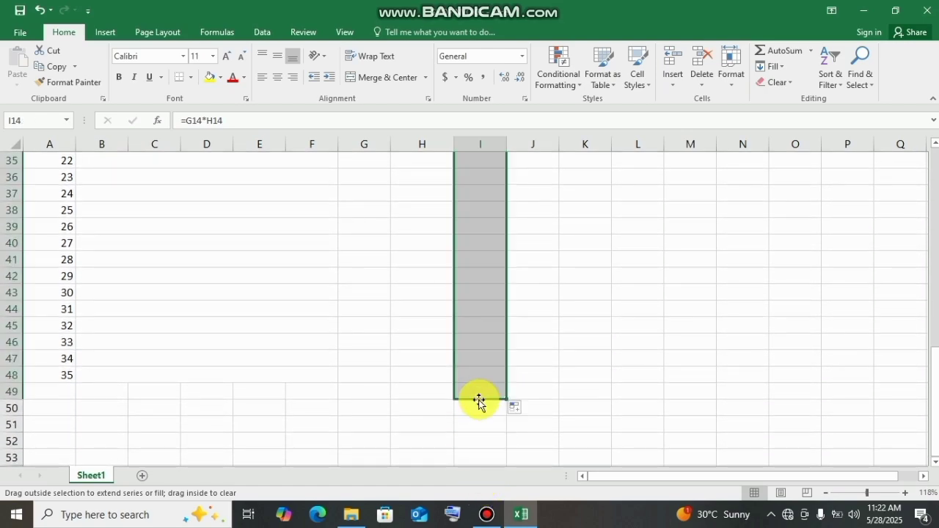
pyautogui.click(603, 356)
# - Set the sheet's paper size to A4 so that the page boundaries are marked
pyautogui.moveTo(935, 400); pyautogui.dragTo(907, 392)
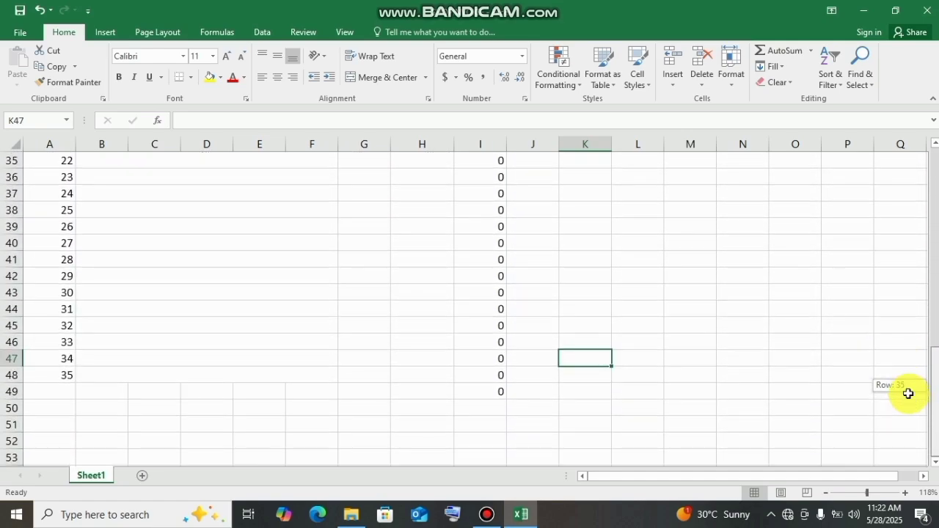
pyautogui.click(185, 33)
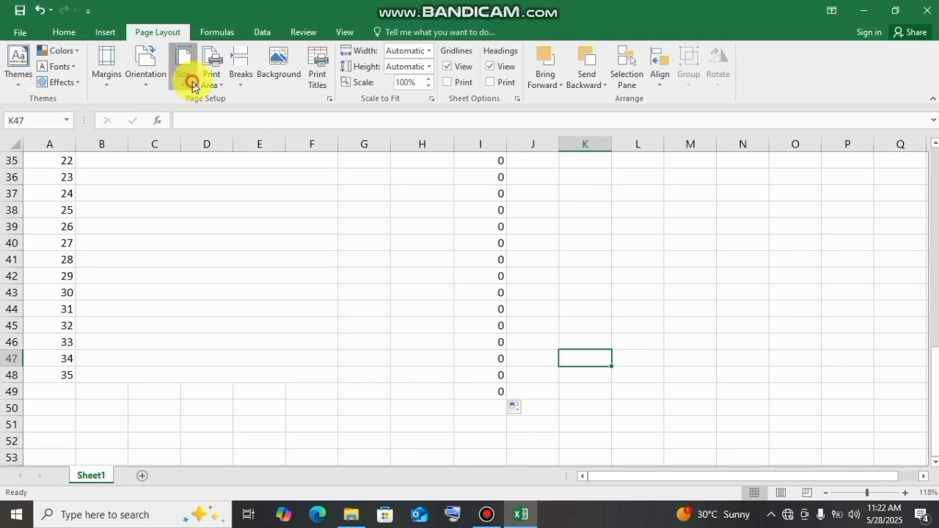
pyautogui.click(187, 80)
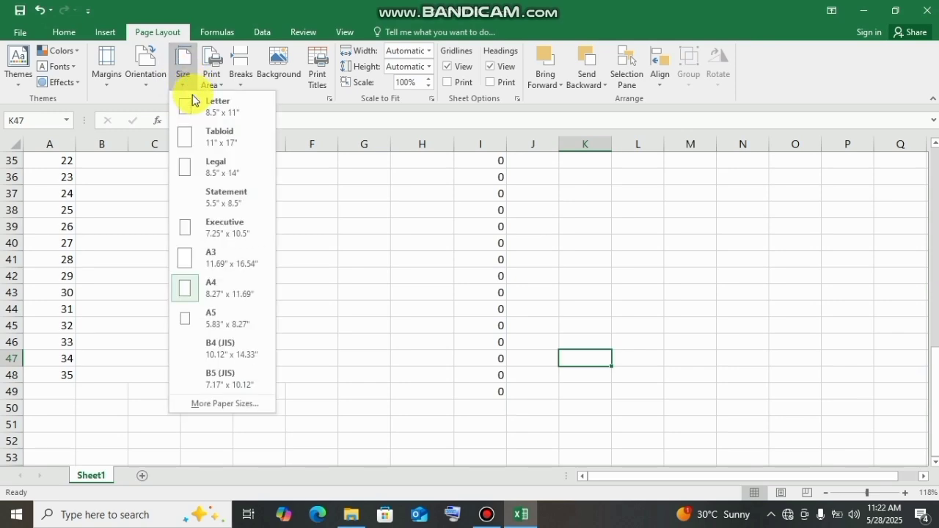
pyautogui.click(212, 283)
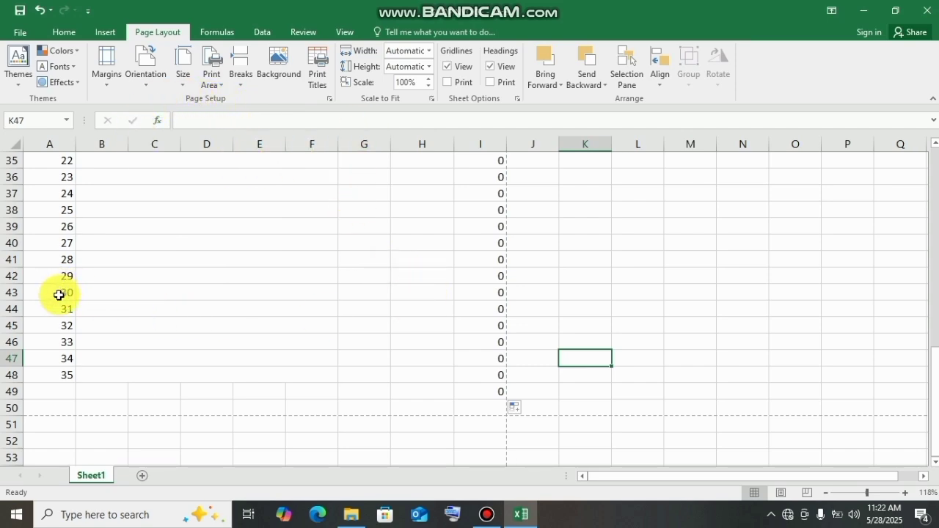
# - Clear the contents of rows 44 to 50 across columns A to I, ending the item list at number 30
pyautogui.moveTo(51, 309); pyautogui.dragTo(476, 400)
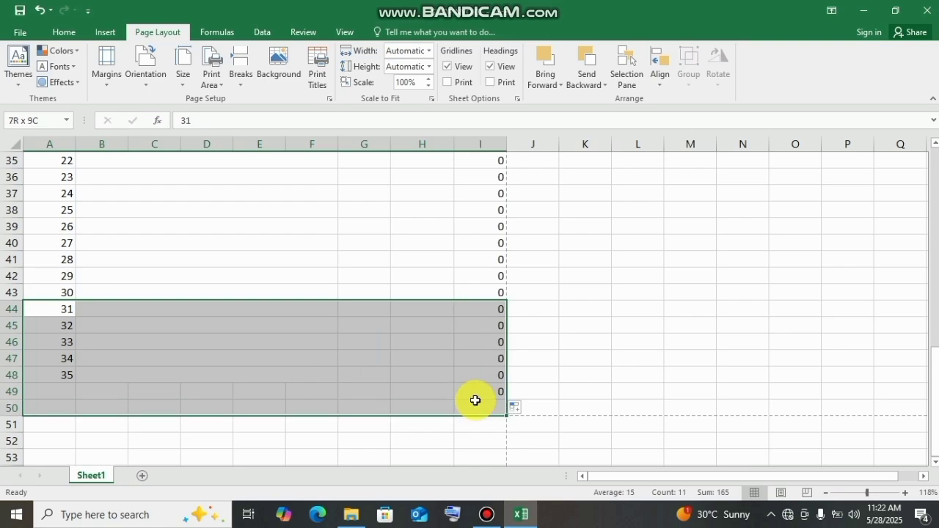
pyautogui.press('Delete')
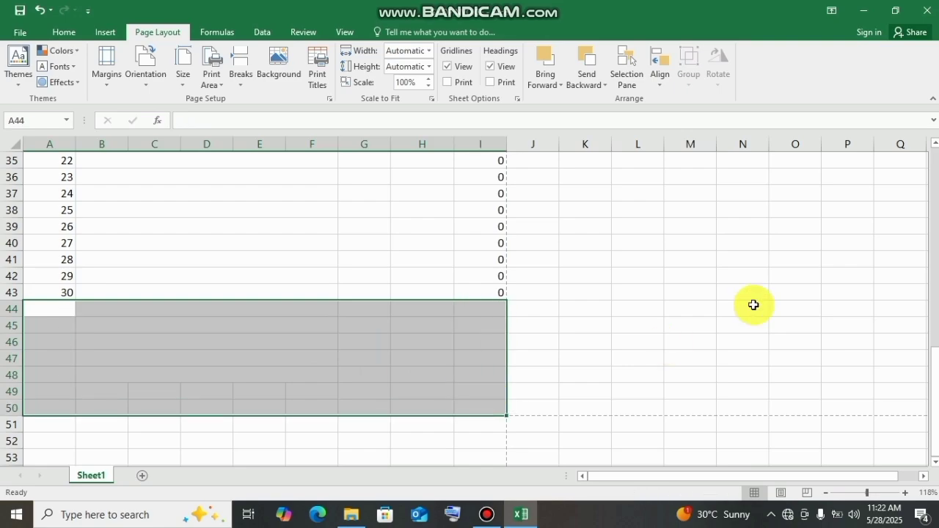
pyautogui.click(748, 307)
# - Enter the label Total in cell G44, directly below the last item row
pyautogui.moveTo(934, 352); pyautogui.dragTo(893, 325)
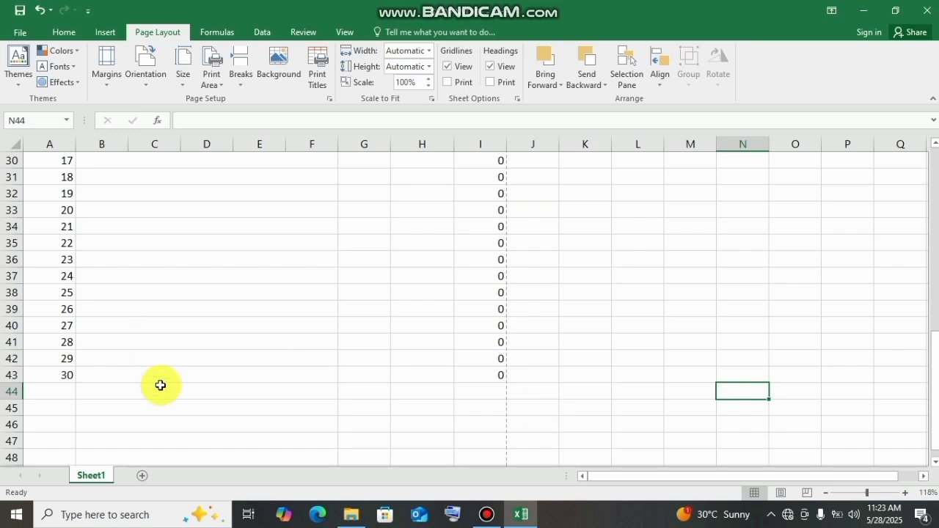
pyautogui.click(228, 394)
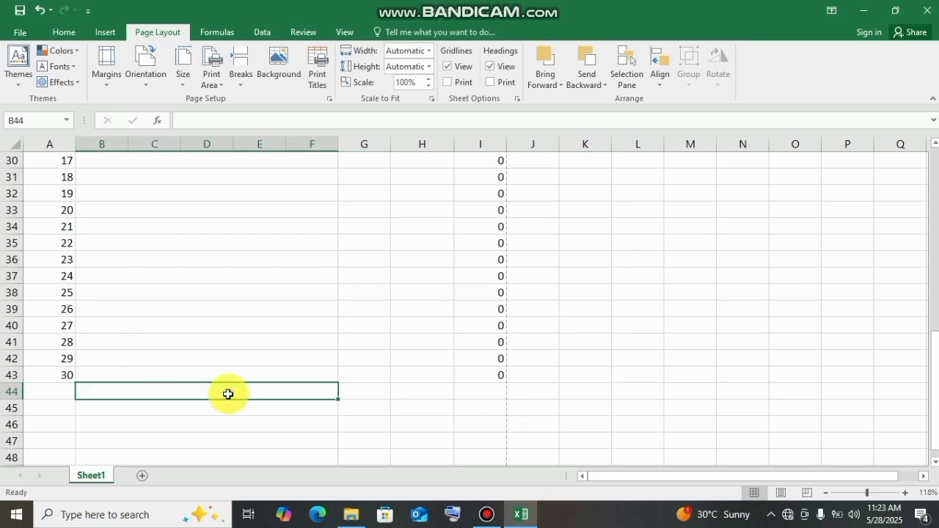
pyautogui.click(468, 392)
pyautogui.click(432, 394)
pyautogui.click(377, 392)
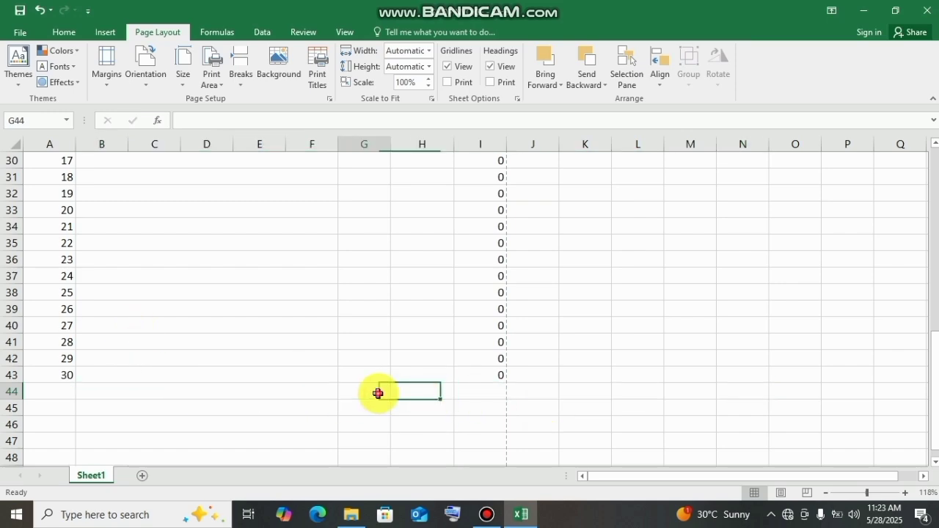
pyautogui.write('Tota')
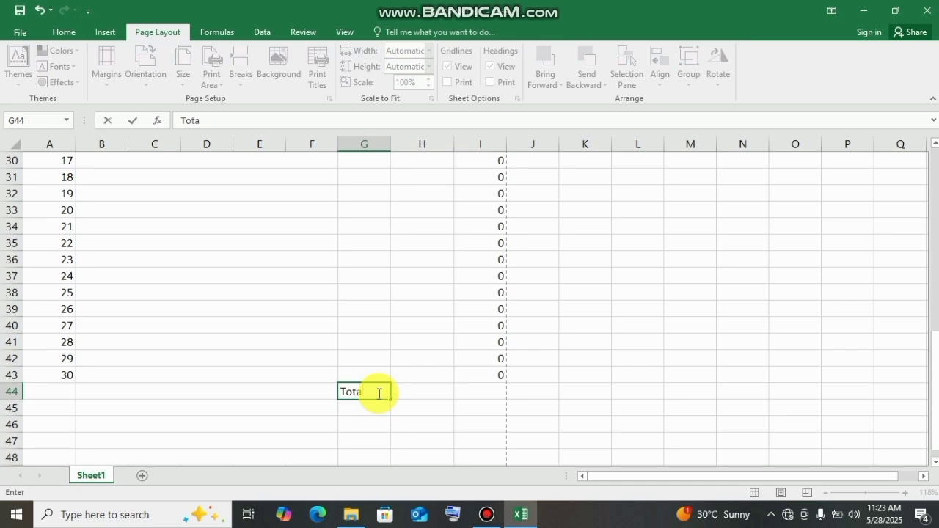
pyautogui.press('Right')
pyautogui.press('Right')
pyautogui.press('Right')
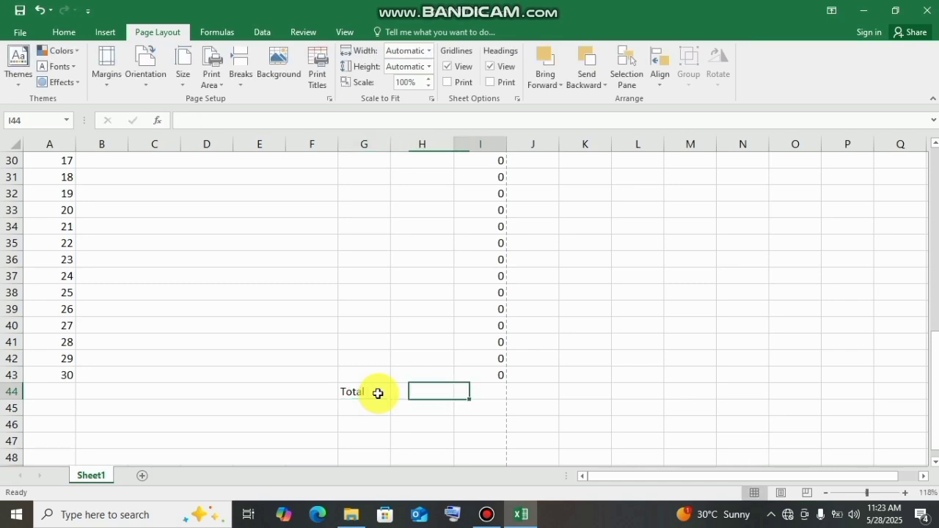
# - Enter the summary labels Advance in G45 and Badjet in G46, below the Total label
pyautogui.press('Left')
pyautogui.press('Left')
pyautogui.press('Left')
pyautogui.press('Down')
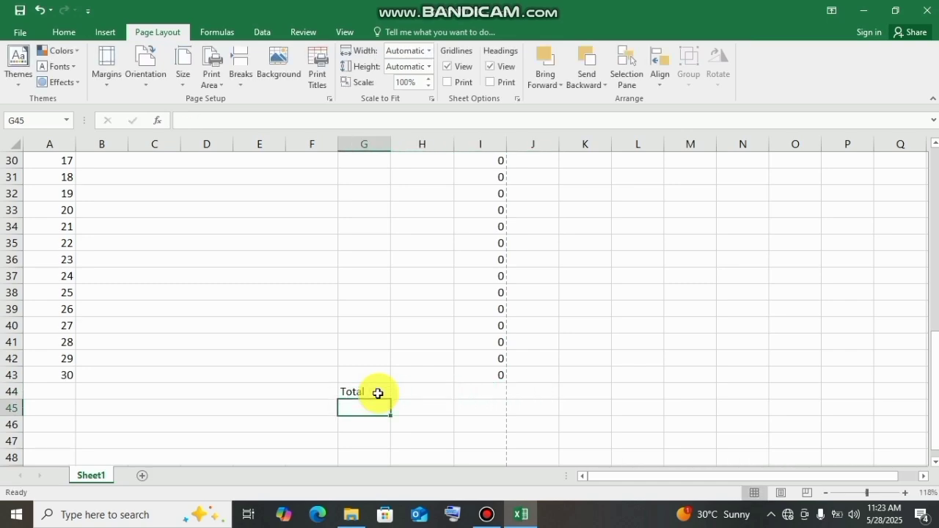
pyautogui.write('Advance')
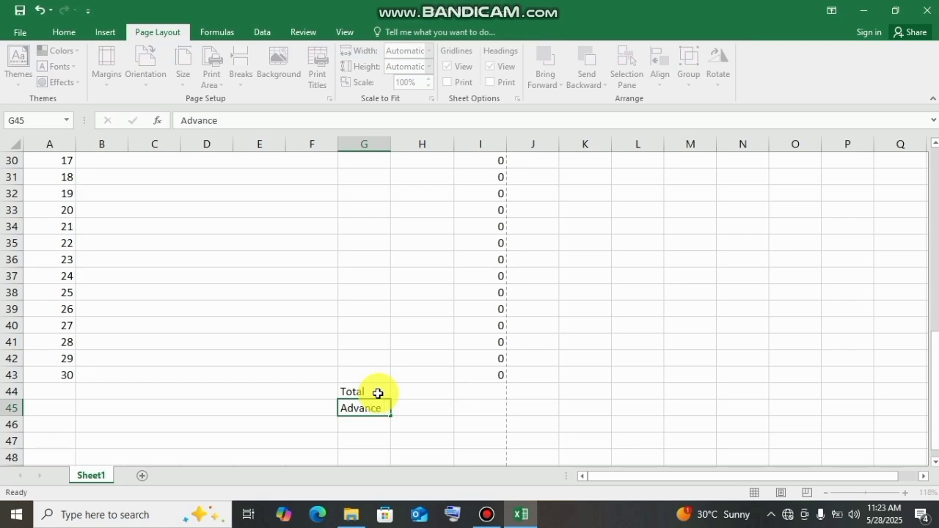
pyautogui.press('Return')
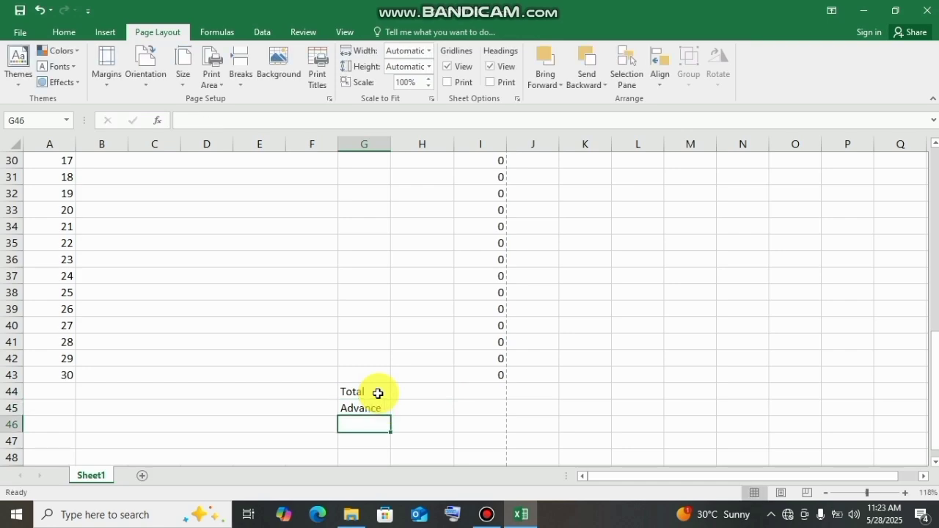
pyautogui.write('BA')
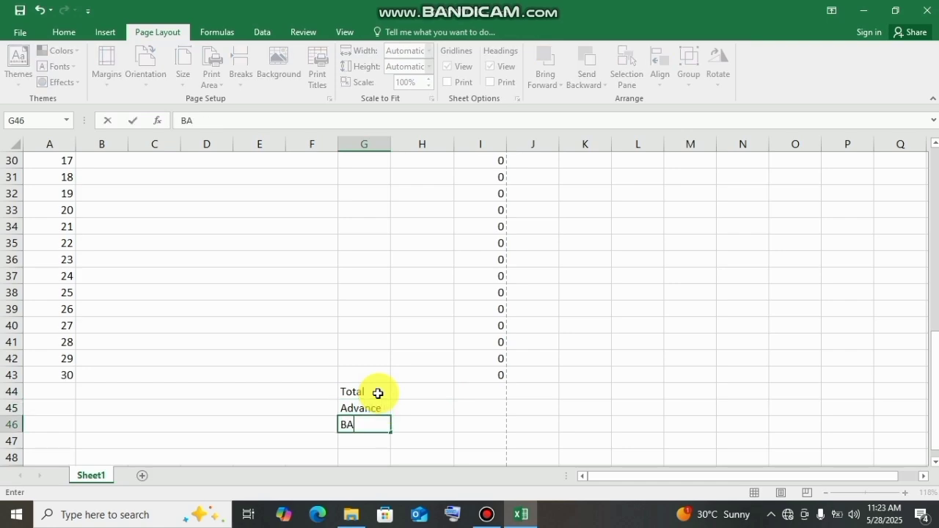
pyautogui.press('BackSpace')
pyautogui.press('BackSpace')
pyautogui.click(475, 423)
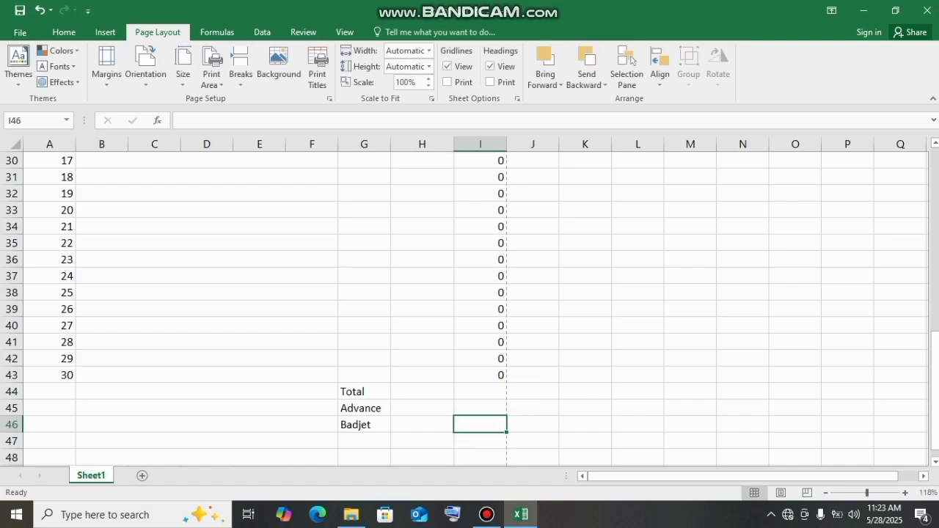
# - Enter a formula in I44 that sums the item totals, =SUM(I14:I43)
pyautogui.moveTo(933, 366)
pyautogui.mouseDown()
pyautogui.moveTo(933, 354)
pyautogui.moveTo(931, 366)
pyautogui.mouseUp()
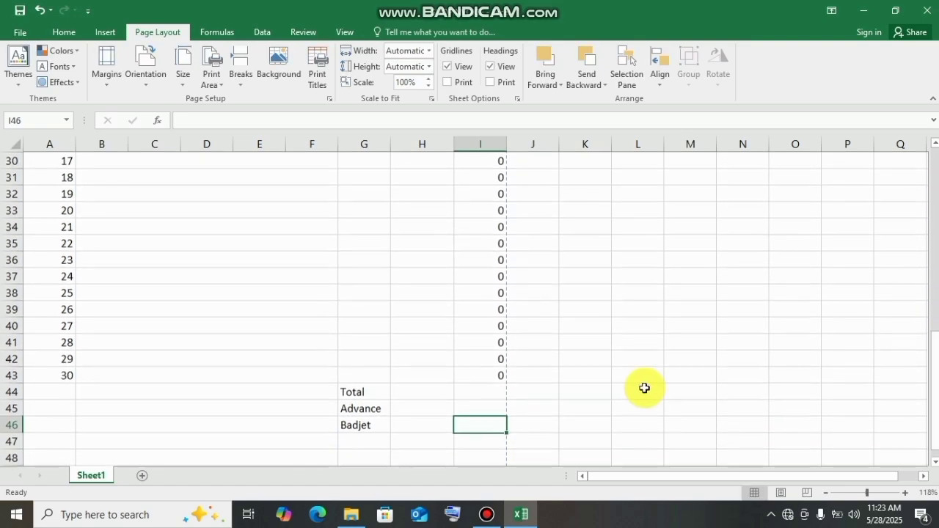
pyautogui.click(474, 386)
pyautogui.write('=sum(')
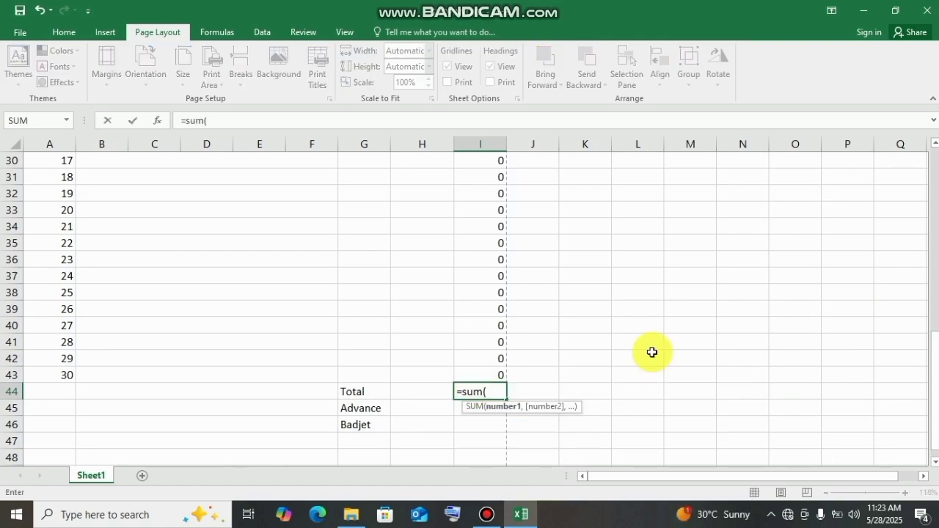
pyautogui.moveTo(936, 393); pyautogui.dragTo(930, 267)
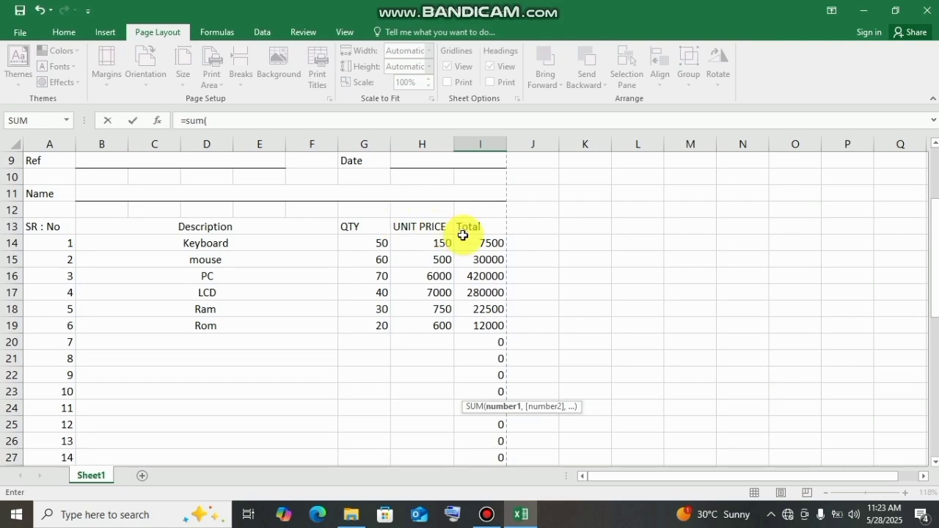
pyautogui.moveTo(465, 243); pyautogui.dragTo(474, 386)
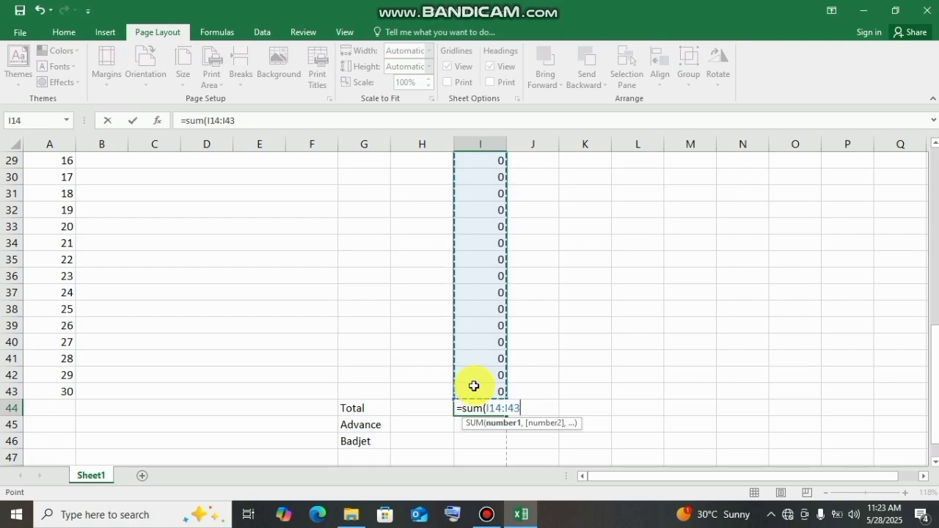
pyautogui.write(')_')
pyautogui.press('Return')
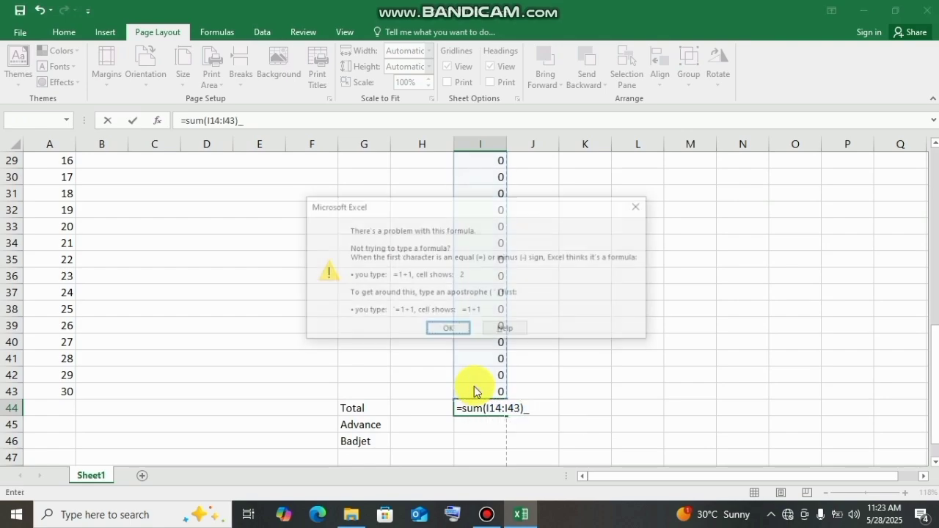
pyautogui.press('Return')
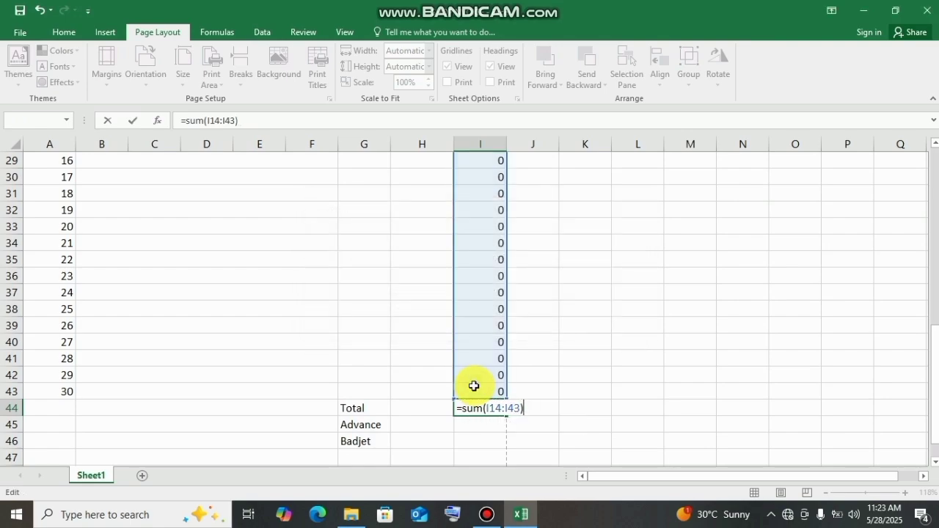
pyautogui.press('Return')
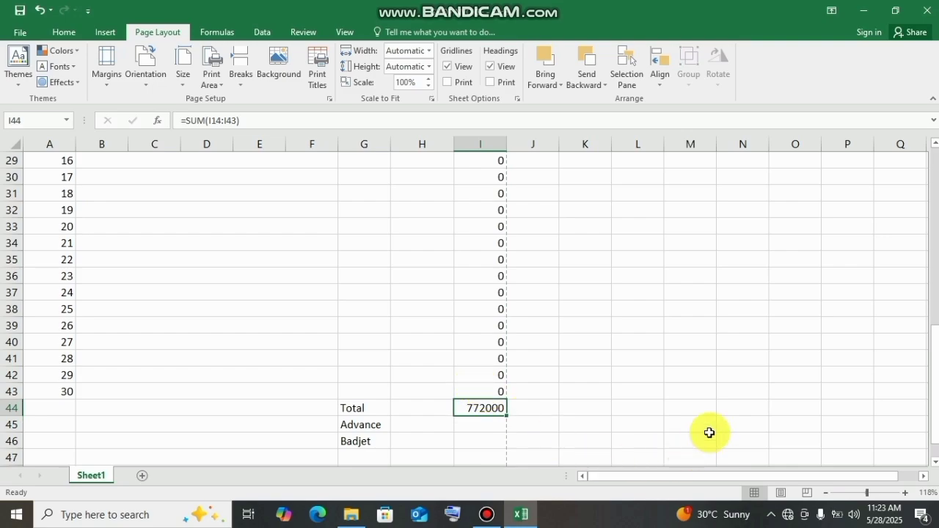
# - Add headphones as item 7 in row 20 with quantity 34 and unit price 700
pyautogui.moveTo(935, 389); pyautogui.dragTo(906, 286)
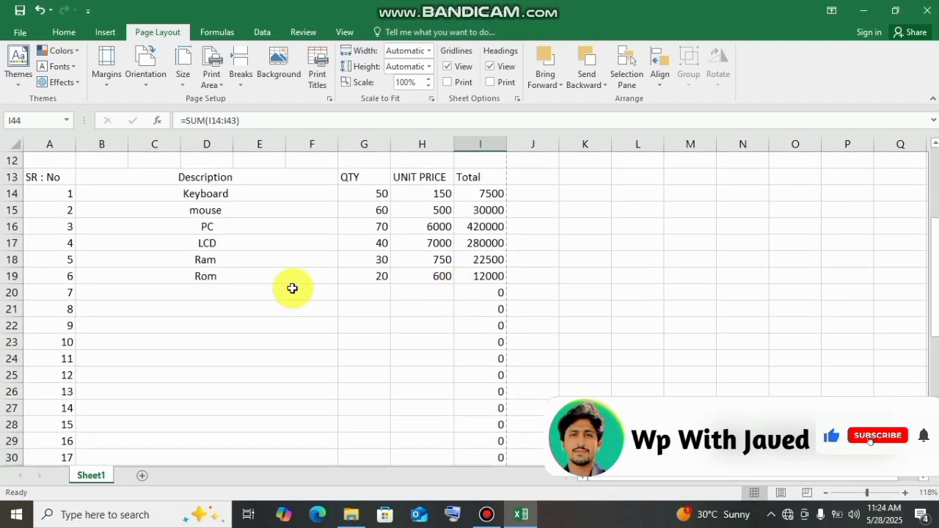
pyautogui.click(212, 290)
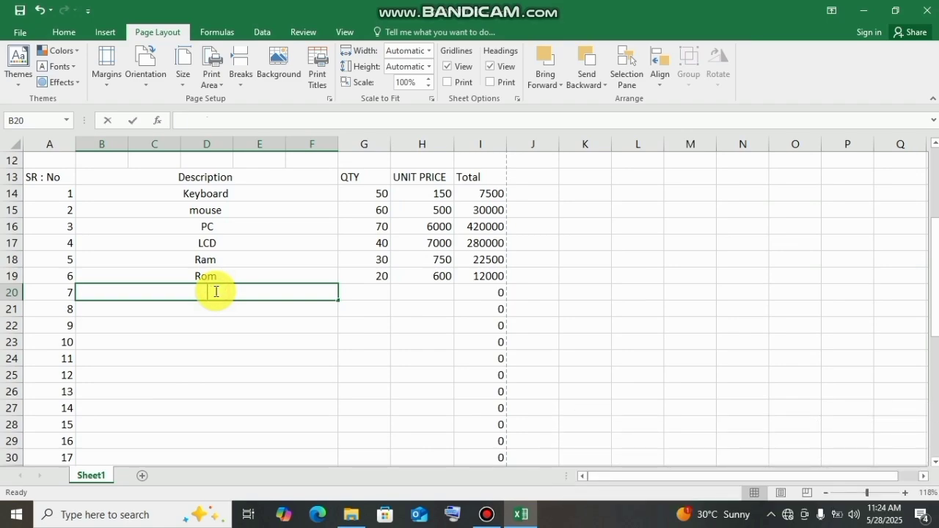
pyautogui.write('headphones')
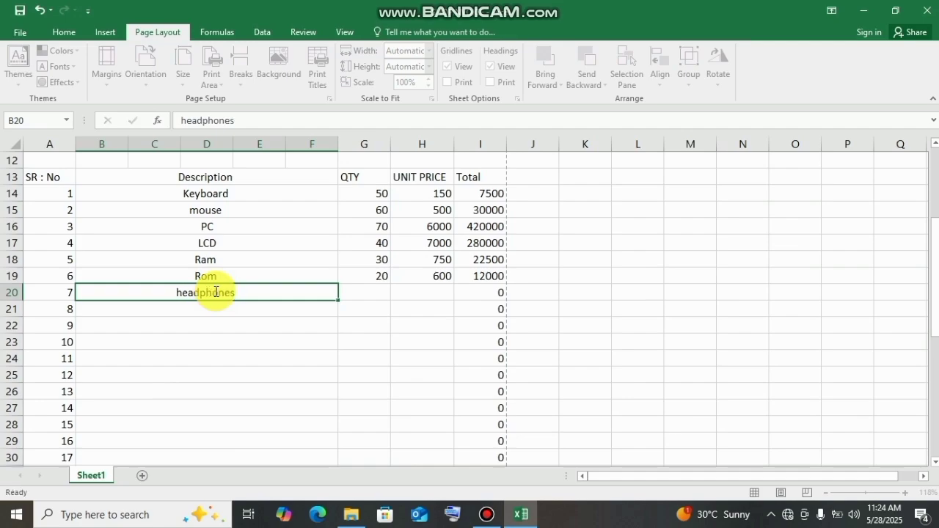
pyautogui.press('Tab')
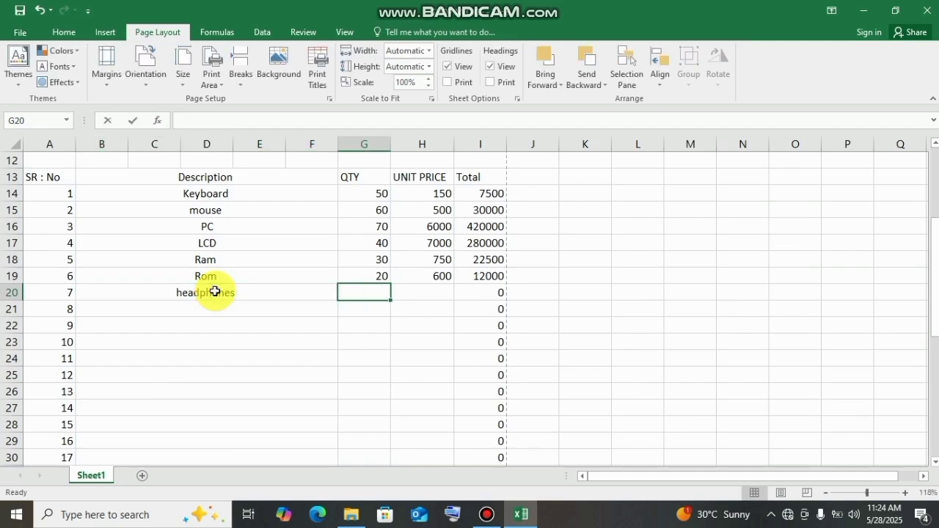
pyautogui.write('34')
pyautogui.press('Tab')
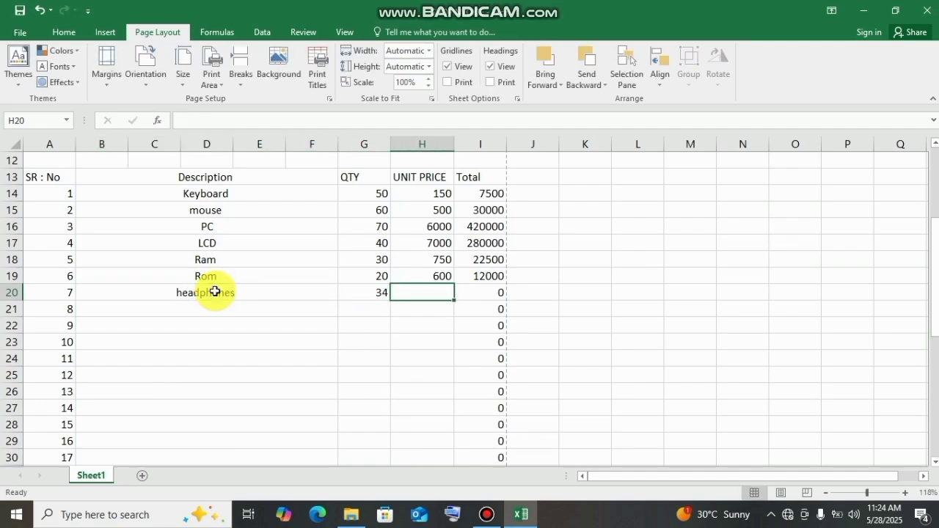
pyautogui.write('700')
pyautogui.press('Tab')
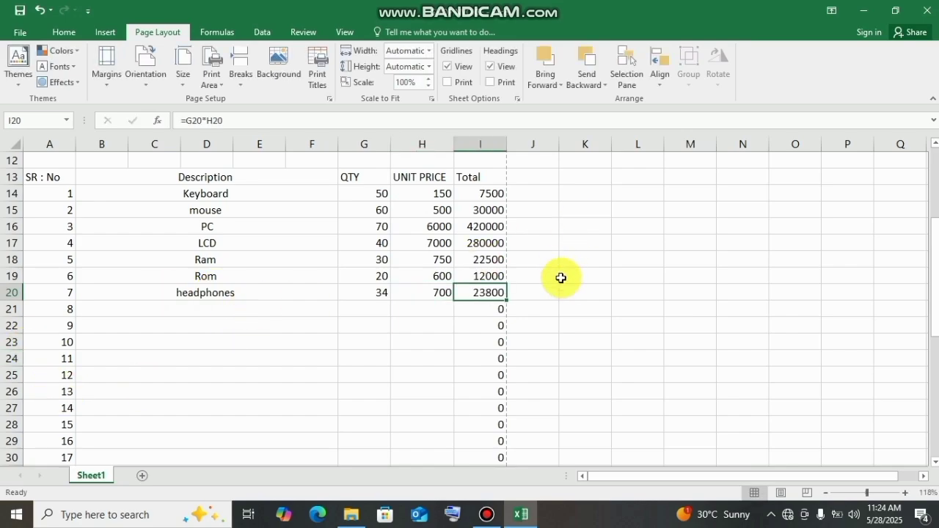
# - Check the grand total in I44 and enter an advance of 4000 in I45
pyautogui.moveTo(934, 275); pyautogui.dragTo(934, 403)
pyautogui.click(475, 371)
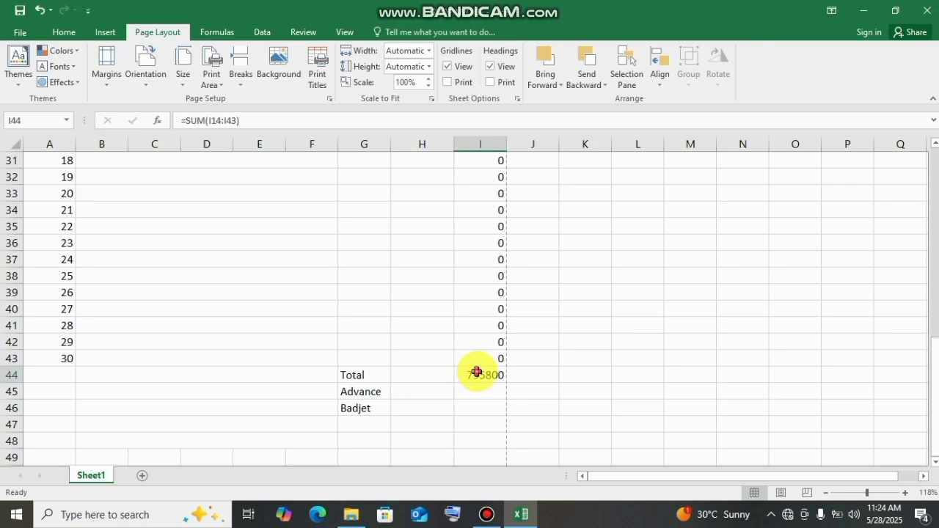
pyautogui.click(482, 389)
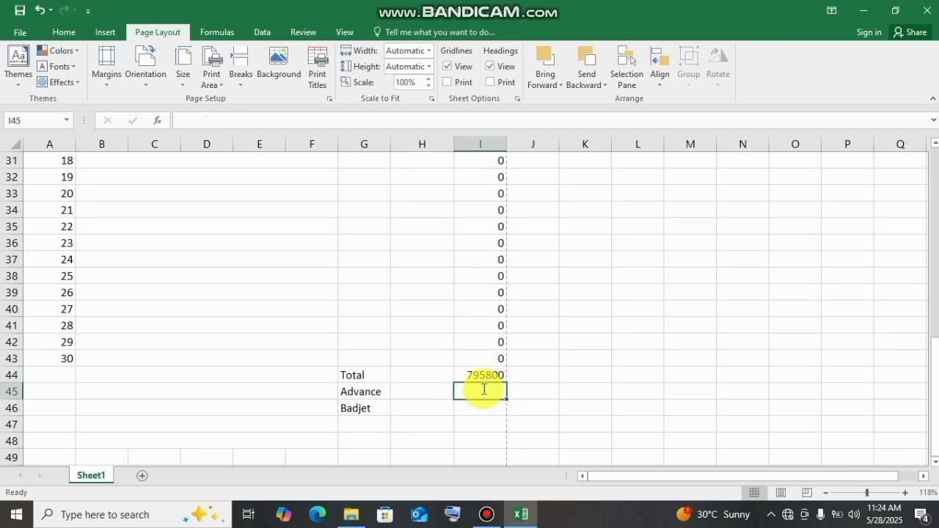
pyautogui.write('4000')
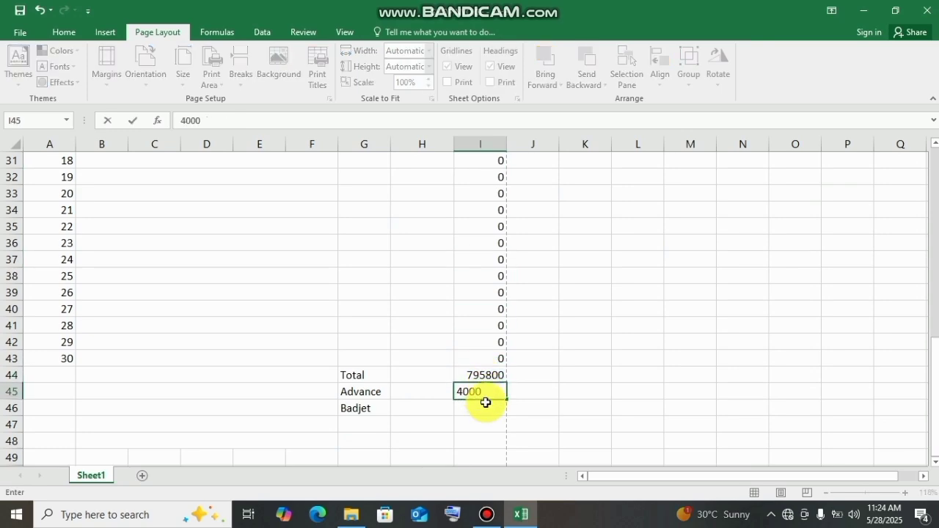
pyautogui.click(485, 405)
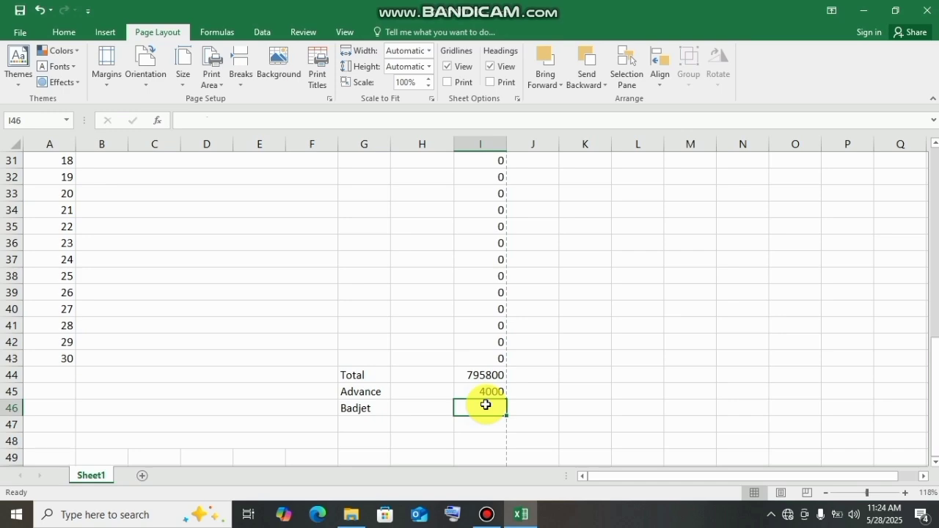
# - Calculate the Badjet amount in I46 by subtracting the advance from the total, =I44-I45
pyautogui.write('=')
pyautogui.press('Up')
pyautogui.press('Up')
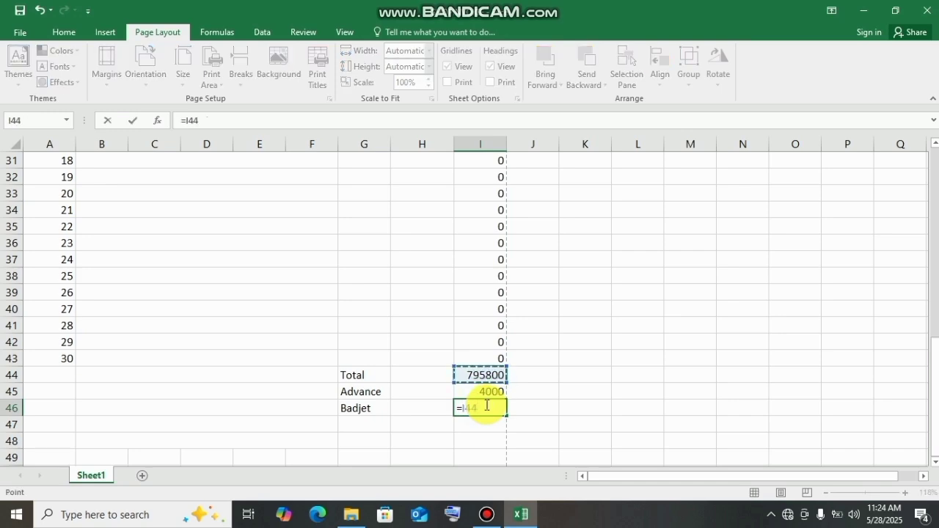
pyautogui.write('-')
pyautogui.press('Up')
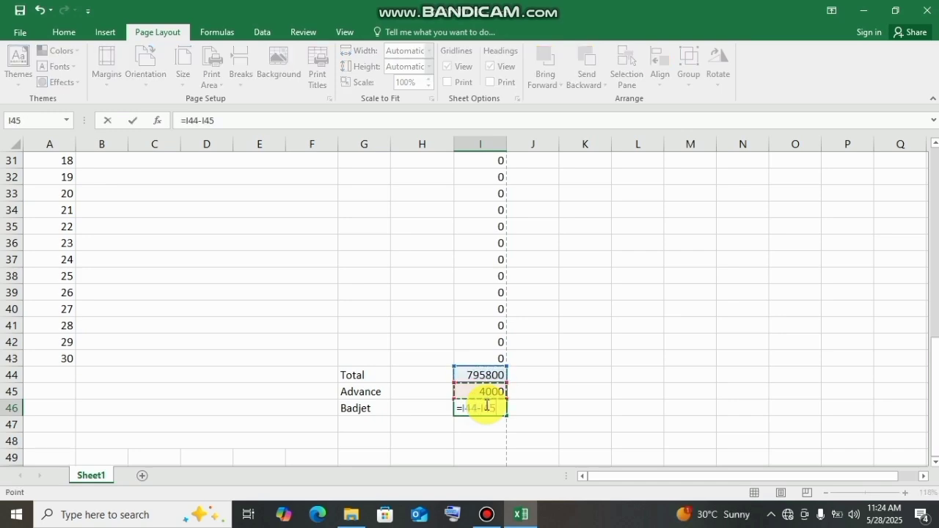
pyautogui.press('Return')
pyautogui.click(484, 405)
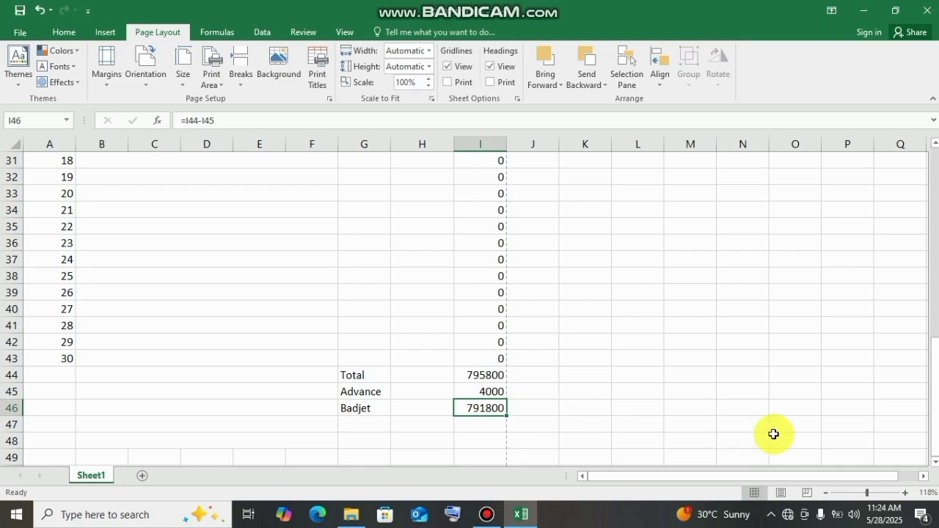
# - Review the whole form in the print preview and return to the sheet
pyautogui.moveTo(933, 376); pyautogui.dragTo(905, 193)
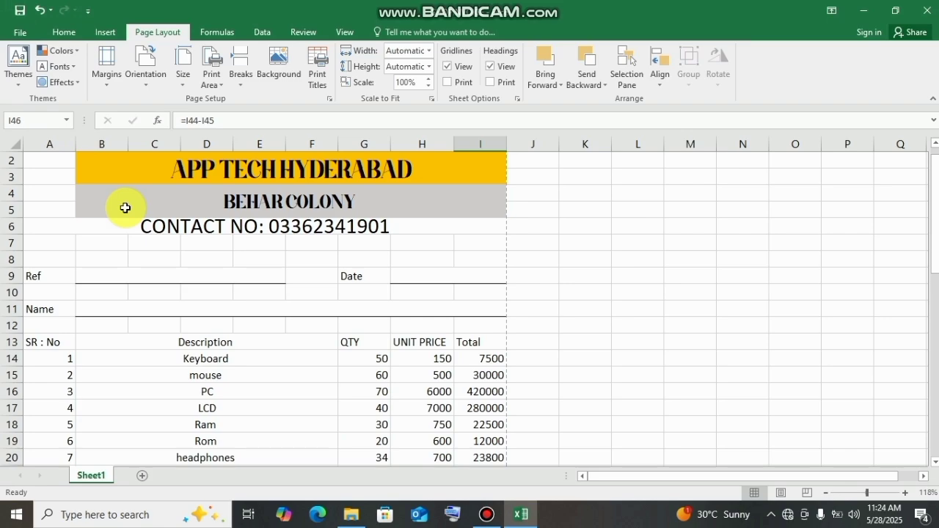
pyautogui.hotkey('ctrl', 'p')
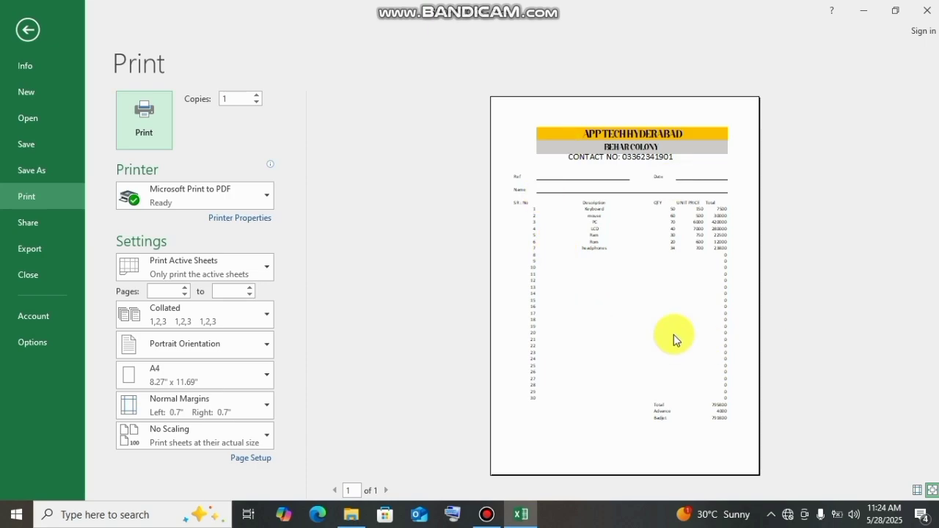
pyautogui.click(24, 32)
# - Merge and center the contact number heading across A6:I7
pyautogui.click(464, 240)
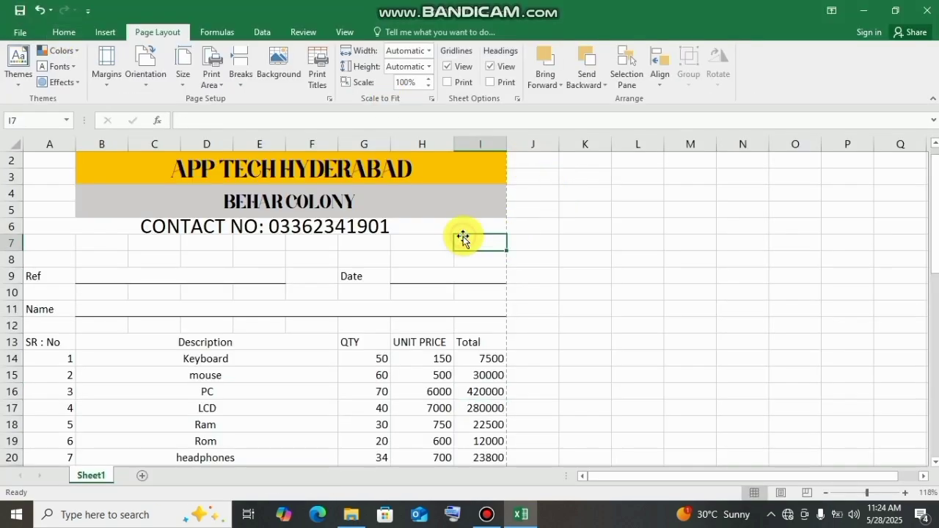
pyautogui.moveTo(139, 226); pyautogui.dragTo(355, 234)
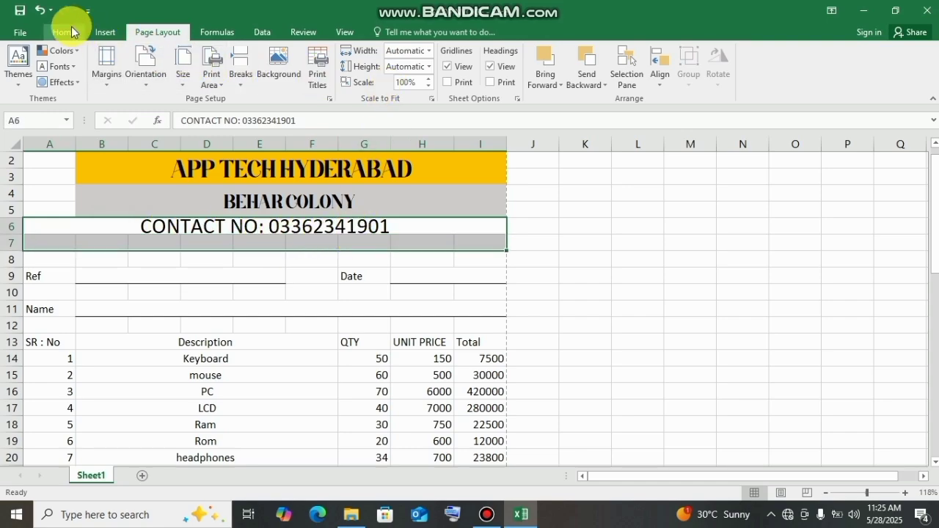
pyautogui.click(71, 31)
pyautogui.click(368, 78)
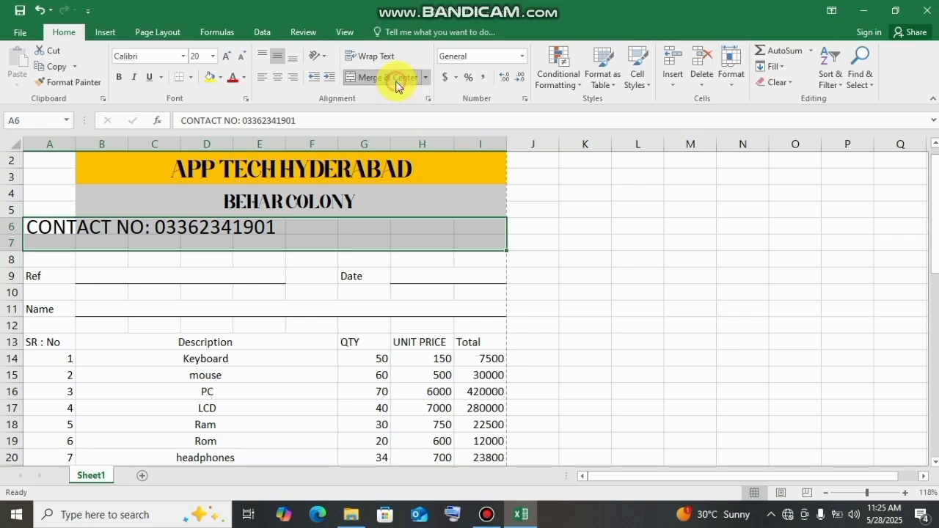
pyautogui.click(396, 86)
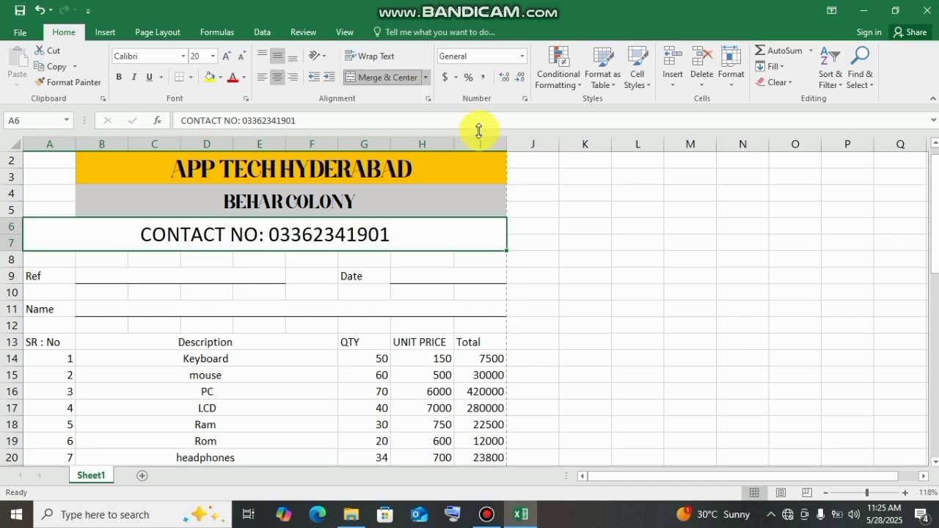
# - Fill the merged contact number heading with light gray and check the form in the print preview
pyautogui.click(220, 78)
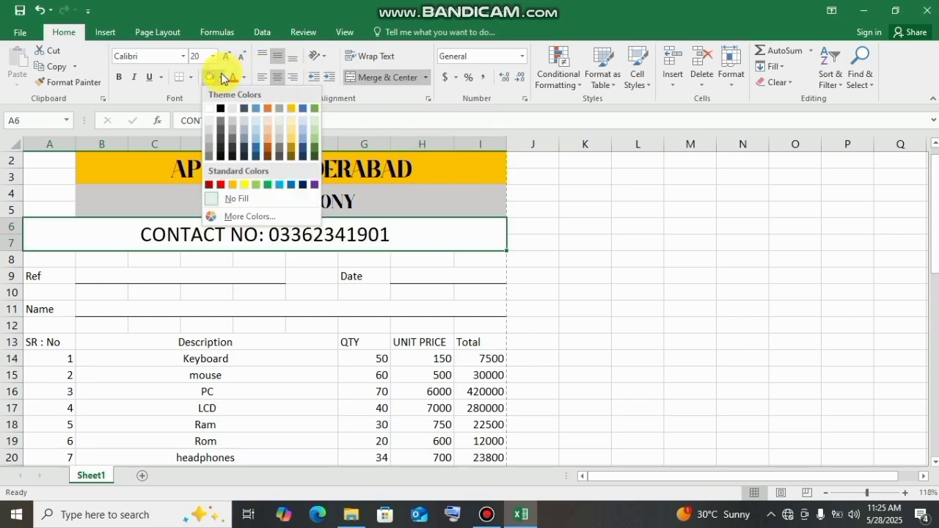
pyautogui.click(206, 134)
pyautogui.click(767, 342)
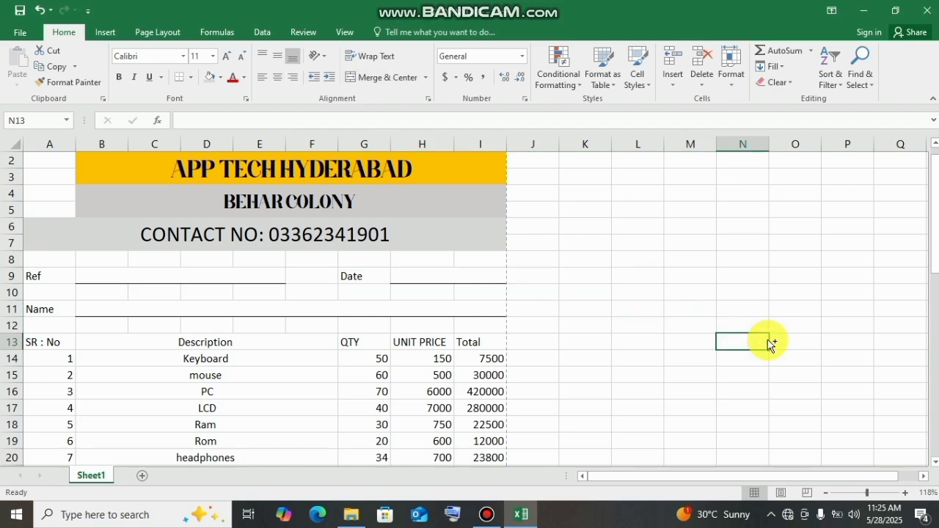
pyautogui.hotkey('ctrl', 'p')
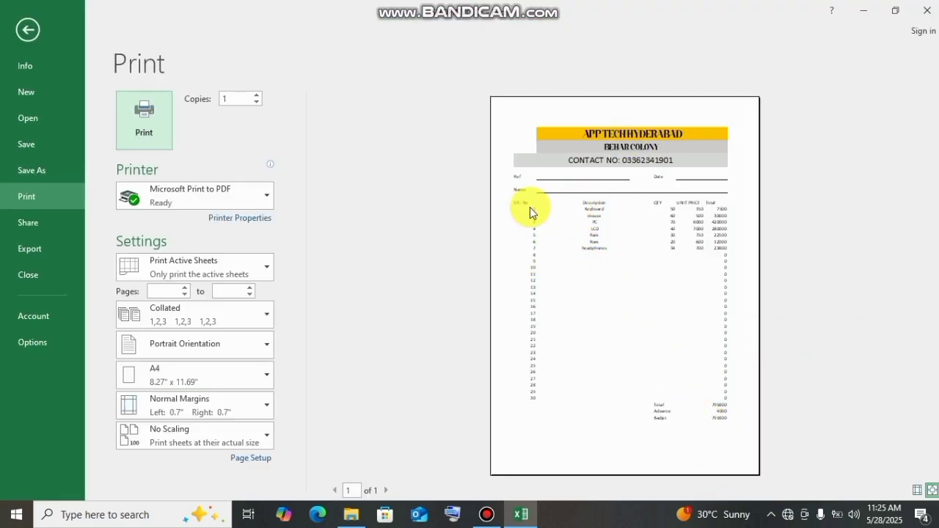
pyautogui.click(502, 156)
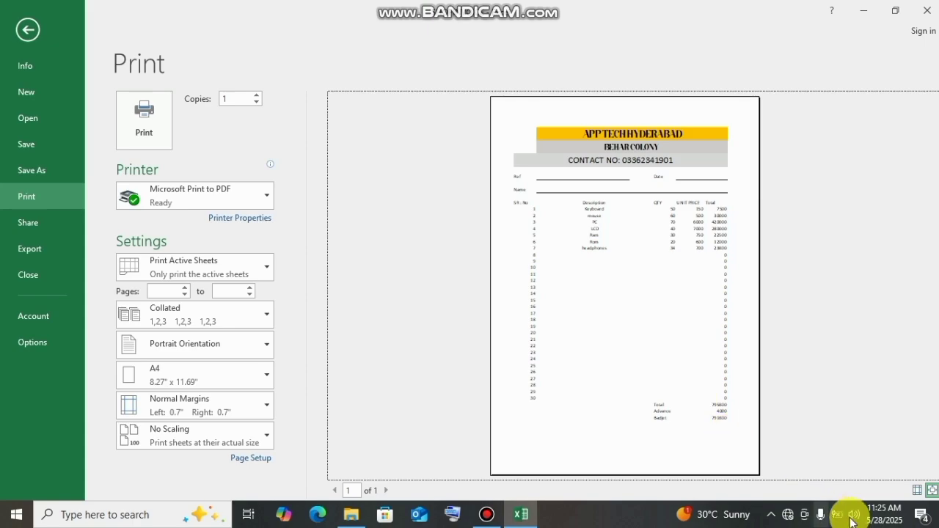
# - Leave the print preview and look over the finished form on the sheet, with the zoom set to 100%
pyautogui.click(38, 31)
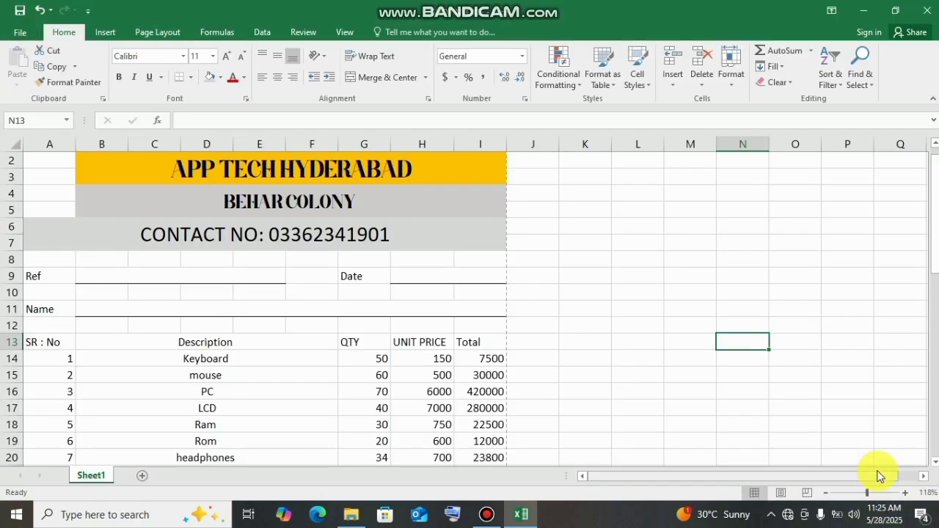
pyautogui.moveTo(867, 492)
pyautogui.mouseDown()
pyautogui.moveTo(844, 491)
pyautogui.moveTo(874, 485)
pyautogui.moveTo(857, 485)
pyautogui.mouseUp()
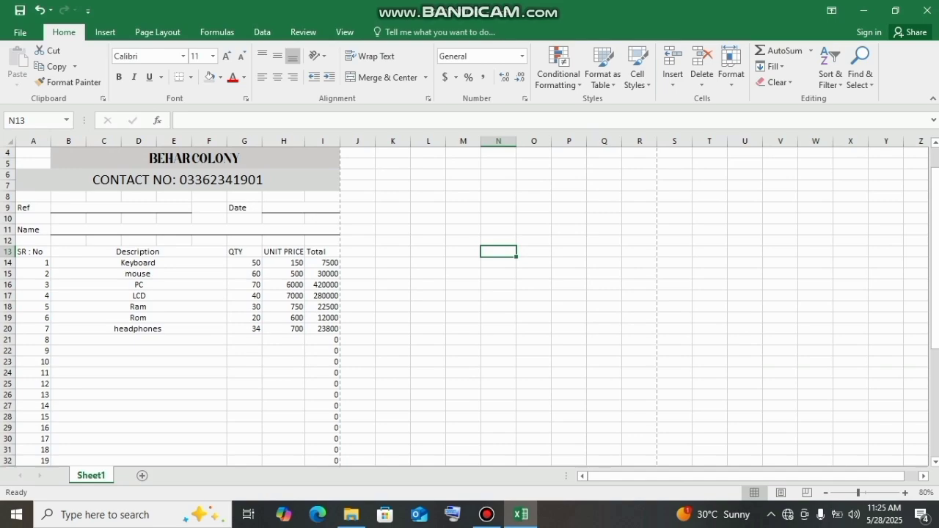
pyautogui.moveTo(934, 189)
pyautogui.mouseDown()
pyautogui.moveTo(934, 130)
pyautogui.moveTo(934, 294)
pyautogui.moveTo(934, 200)
pyautogui.mouseUp()
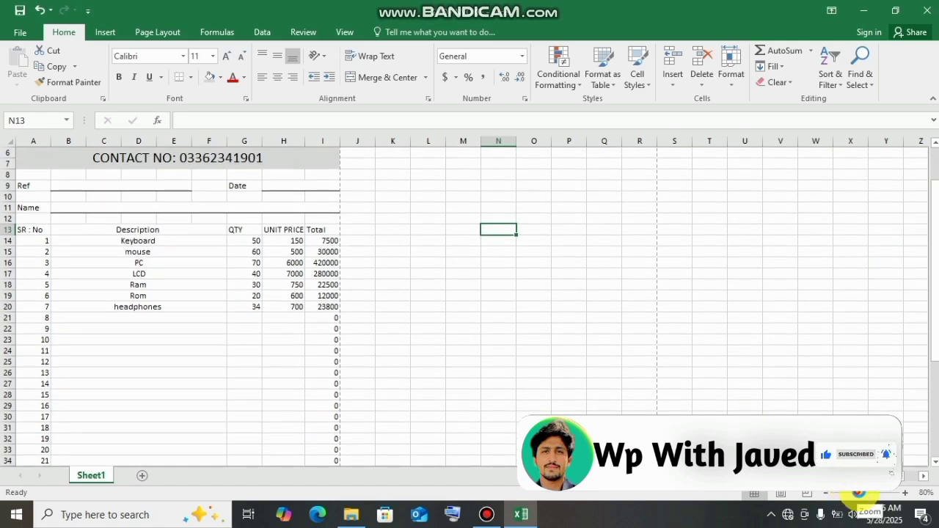
pyautogui.click(866, 493)
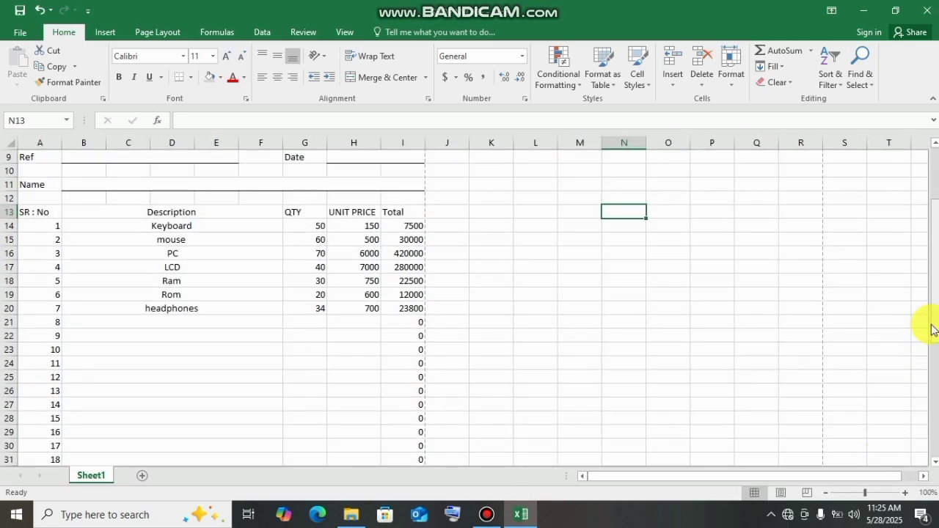
pyautogui.moveTo(935, 329); pyautogui.dragTo(935, 322)
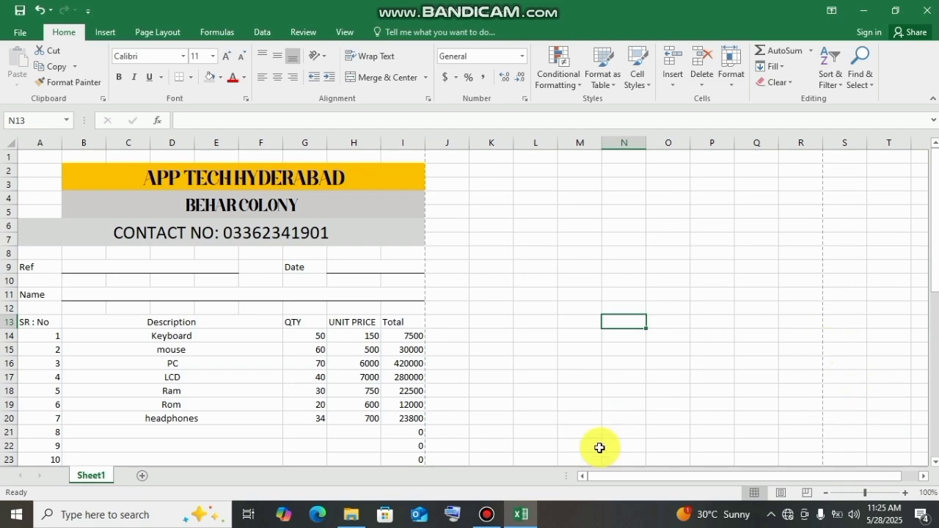
pyautogui.click(486, 513)
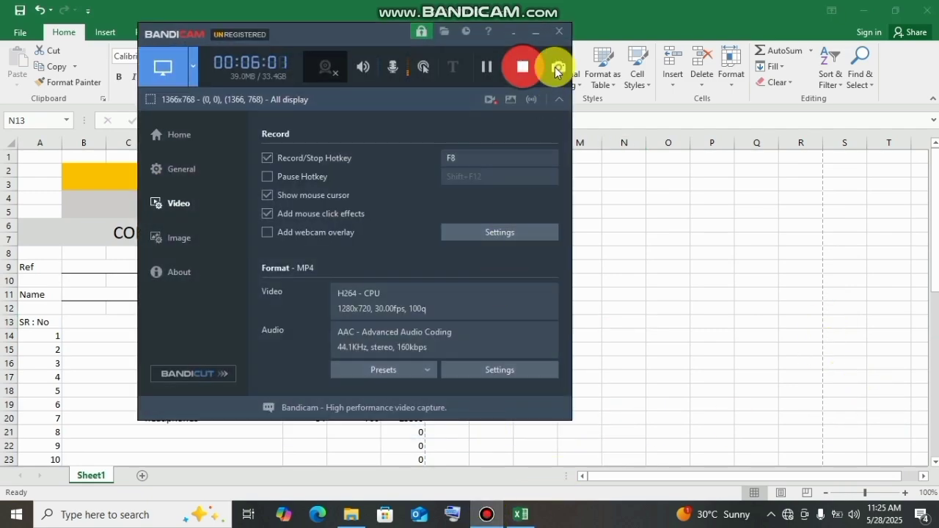